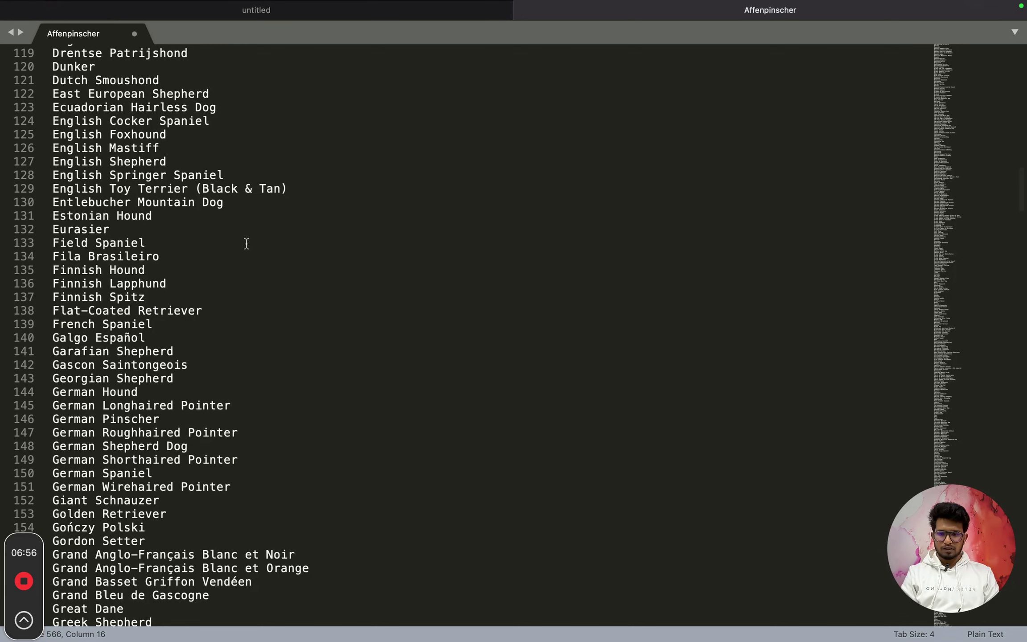
# Remove "(Black & Tan)" and the space before it from the English Toy Terrier line
pyautogui.moveTo(197, 192); pyautogui.dragTo(314, 193)
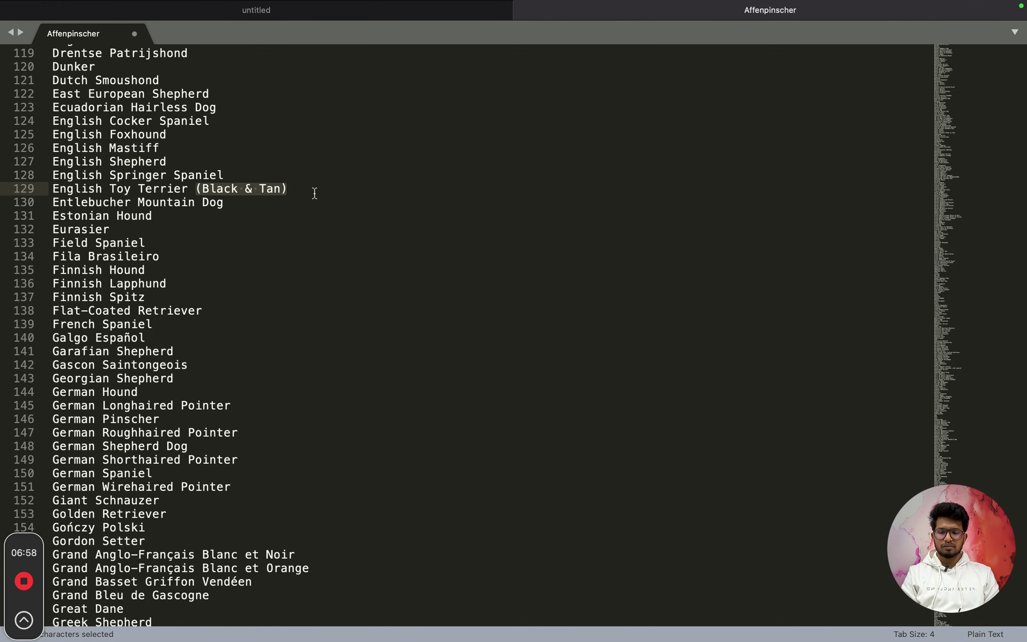
pyautogui.press('BackSpace')
pyautogui.press('BackSpace')
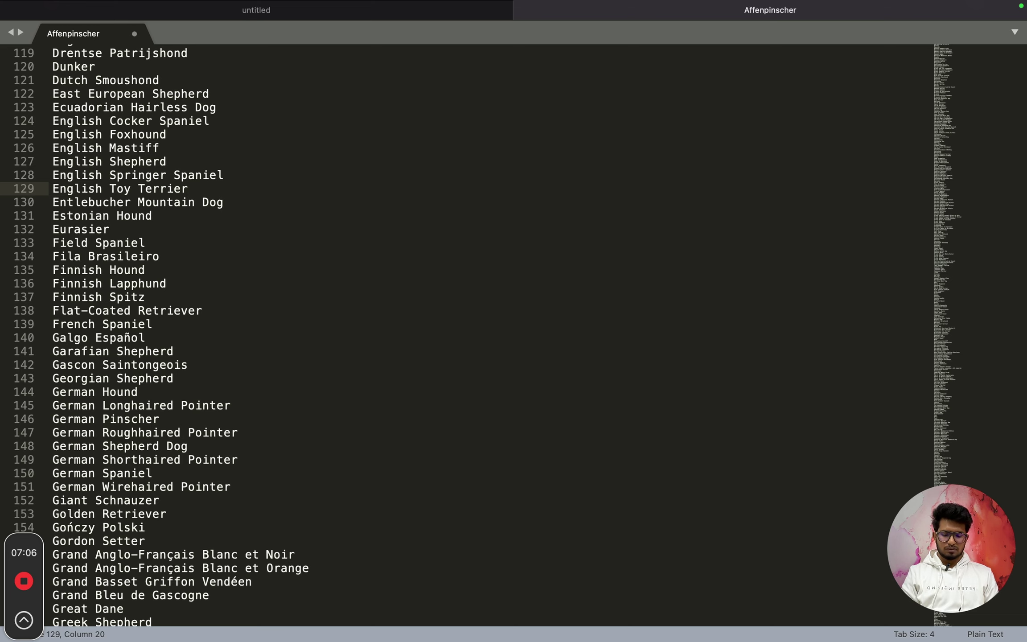
pyautogui.press('super+z')
pyautogui.press('super+shift+z')
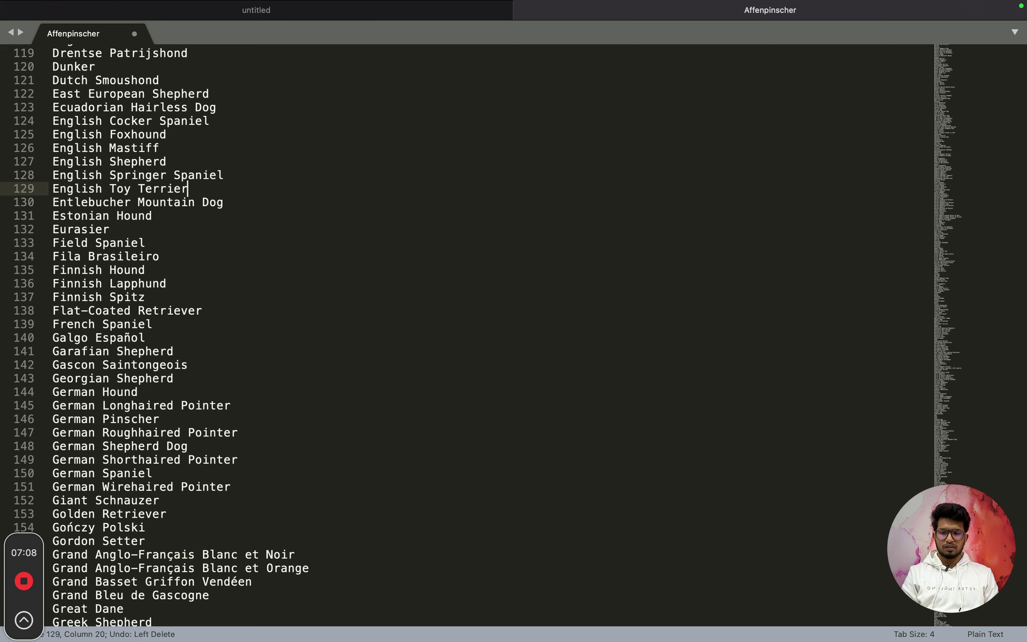
# Search the breed list for any remaining opening parenthesis "("
pyautogui.press('super+f')
pyautogui.press('super+s')
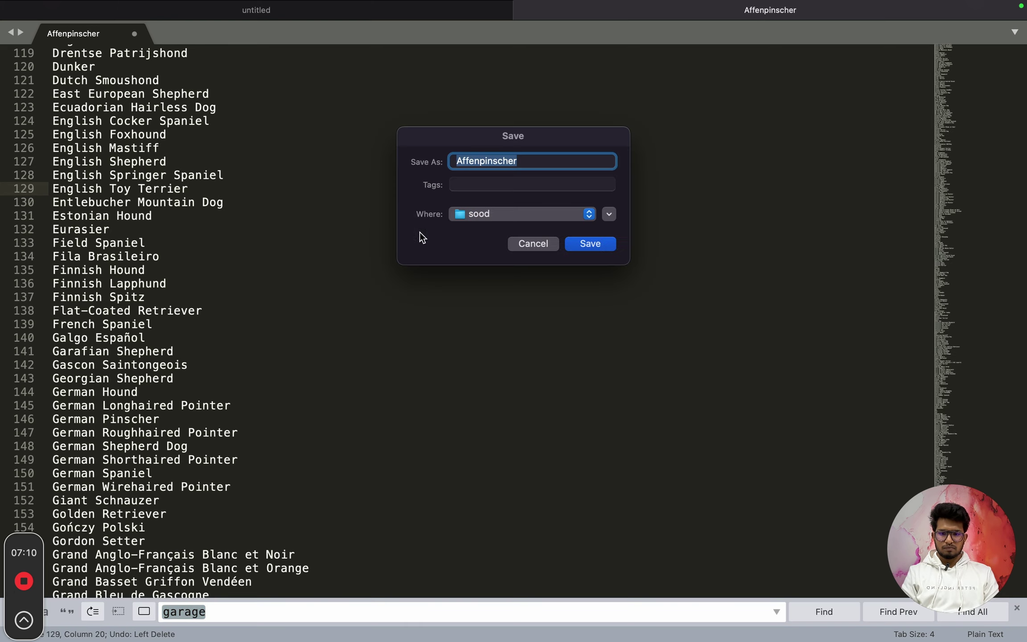
pyautogui.click(532, 251)
pyautogui.click(342, 266)
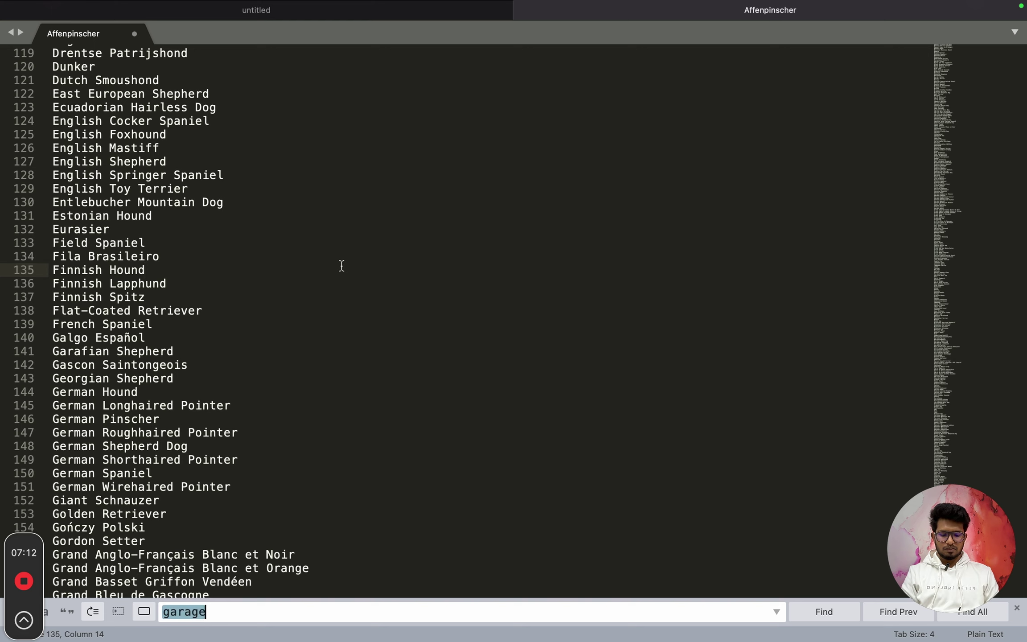
pyautogui.write('(')
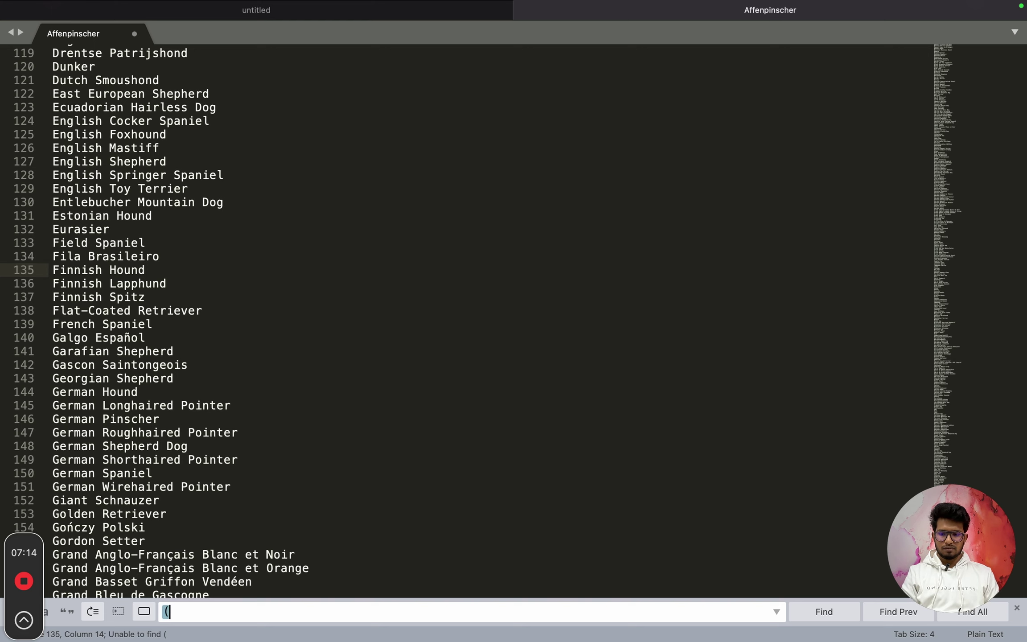
pyautogui.scroll(20, 339, 268)
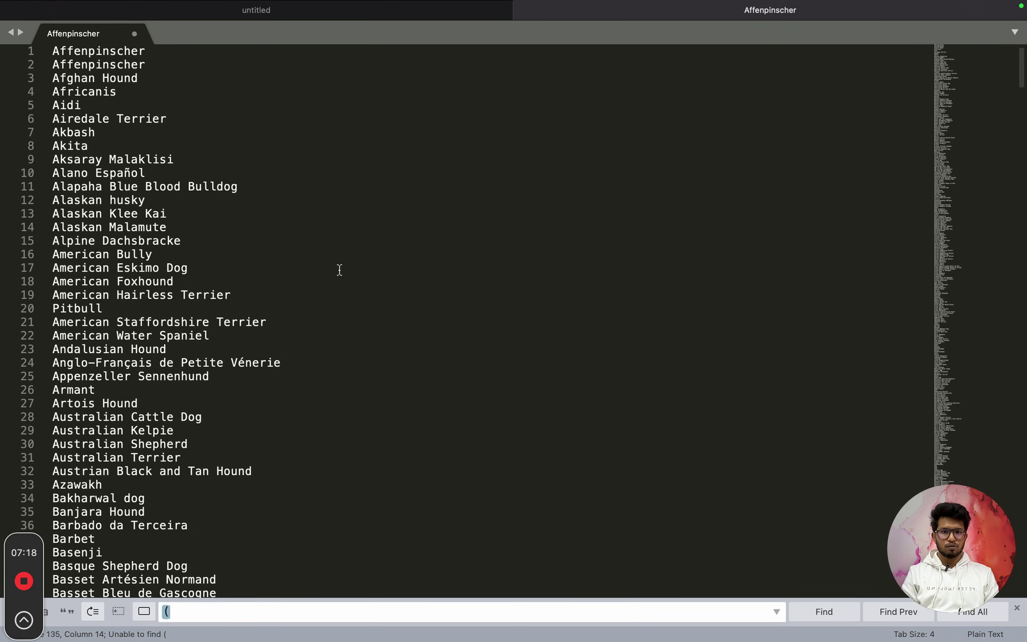
# Prefix every line of the breed list with "best dog food for " using simultaneous cursors at the line starts
pyautogui.click(339, 269)
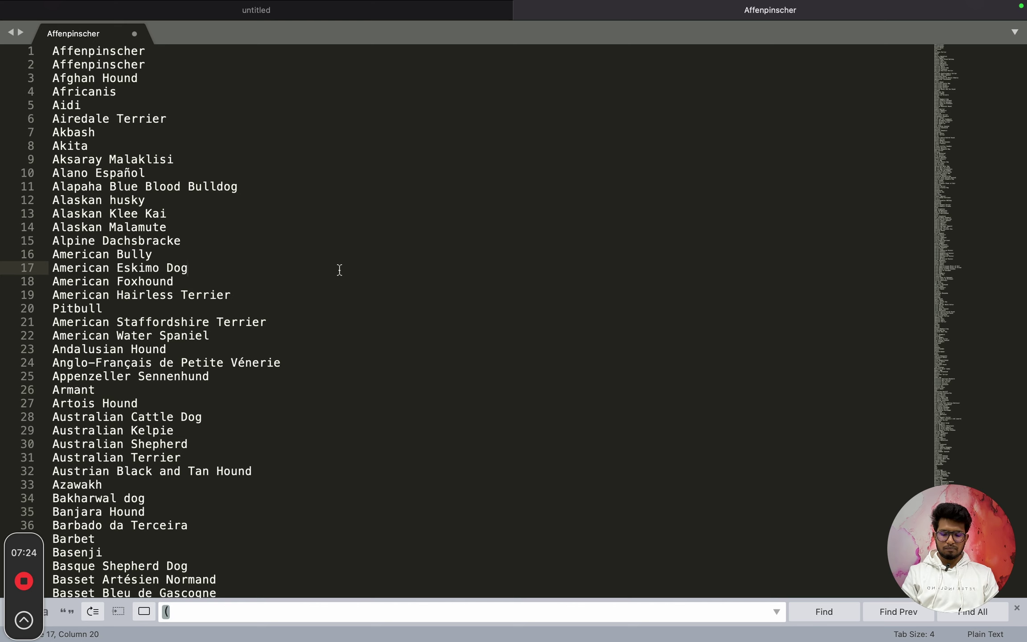
pyautogui.press('super+a')
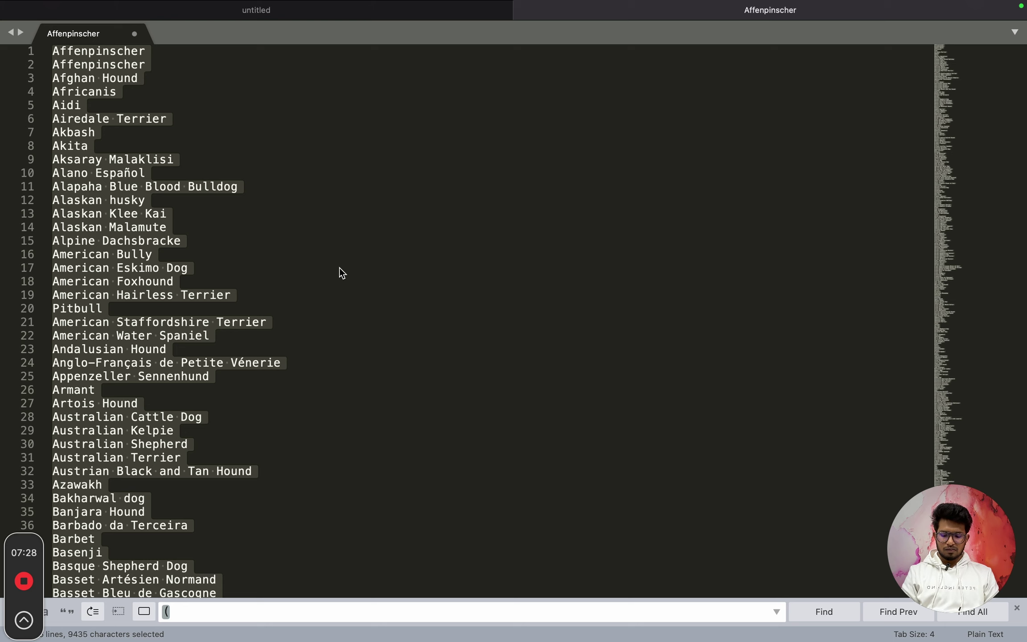
pyautogui.press('super+shift+l')
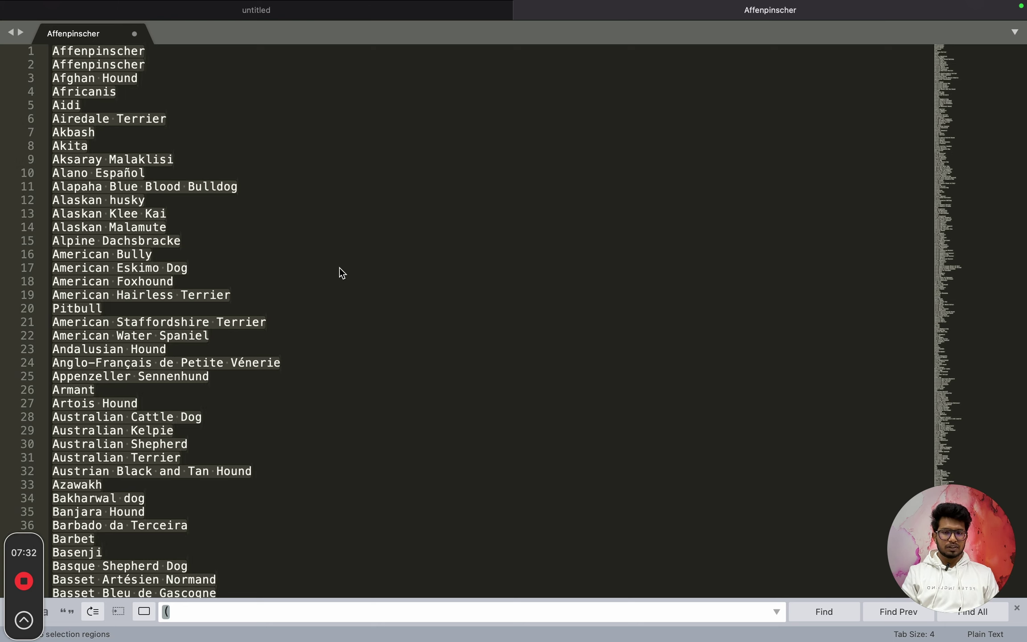
pyautogui.press('Left')
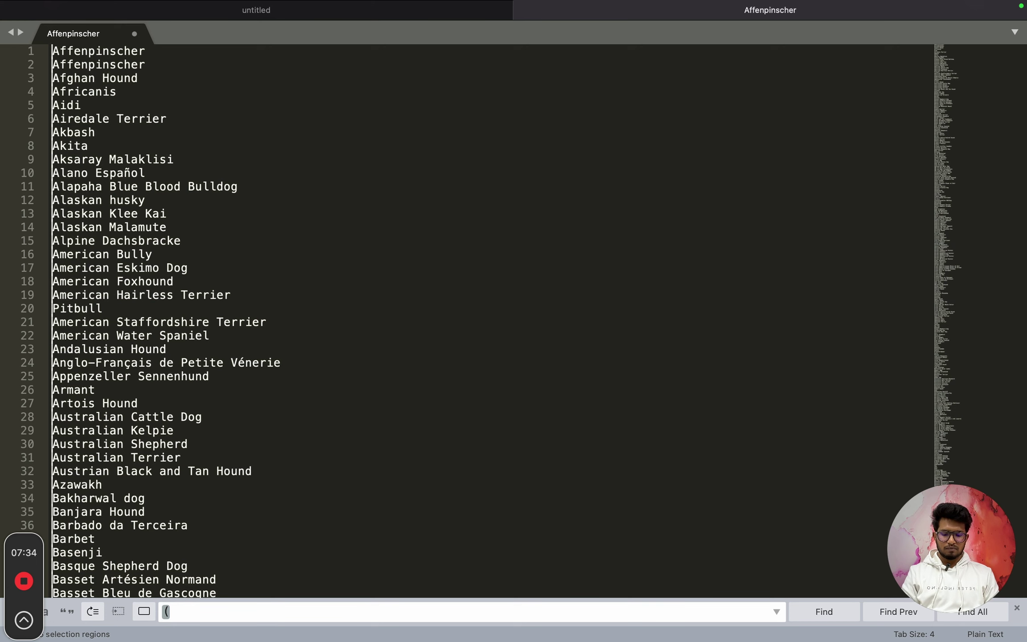
pyautogui.write('best')
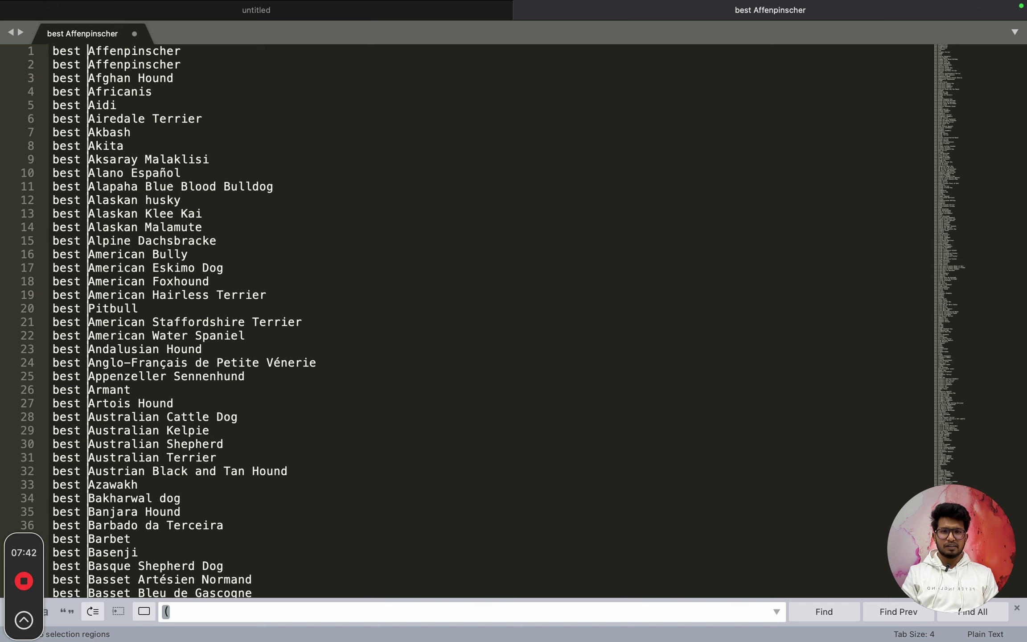
pyautogui.write('dog ')
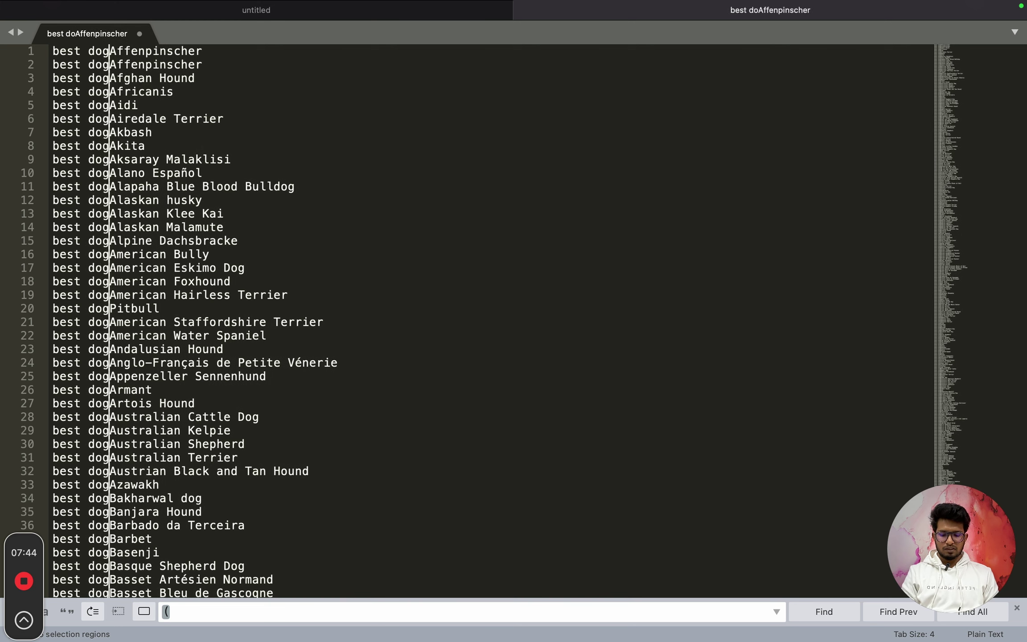
pyautogui.write('food ')
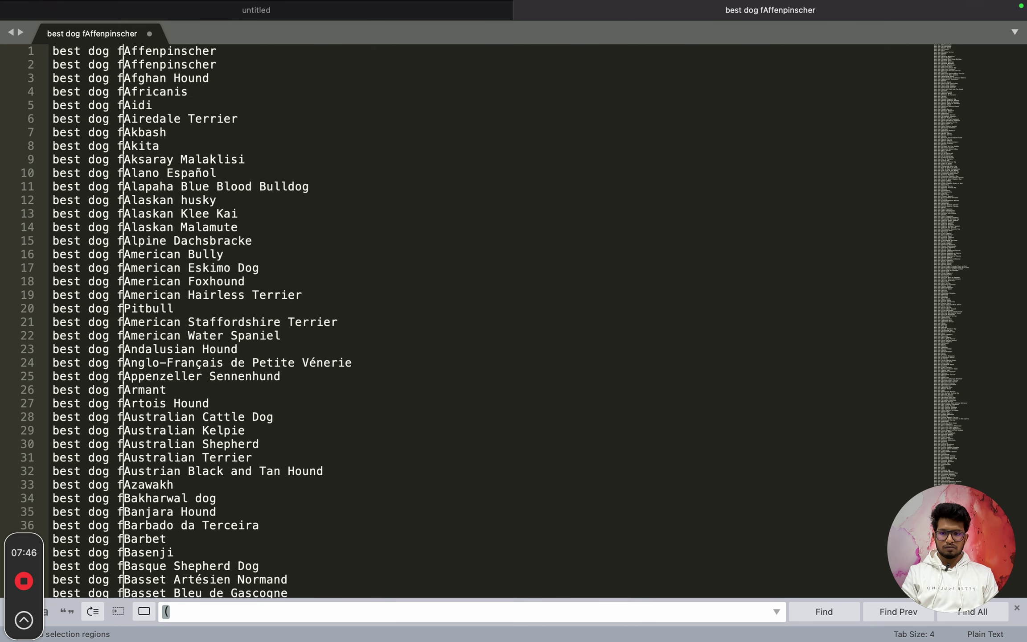
pyautogui.write('for')
# Copy the whole keyword list and open the Keywords Everywhere bulk keywords data tool from a new tab in Chrome
pyautogui.press('super+a')
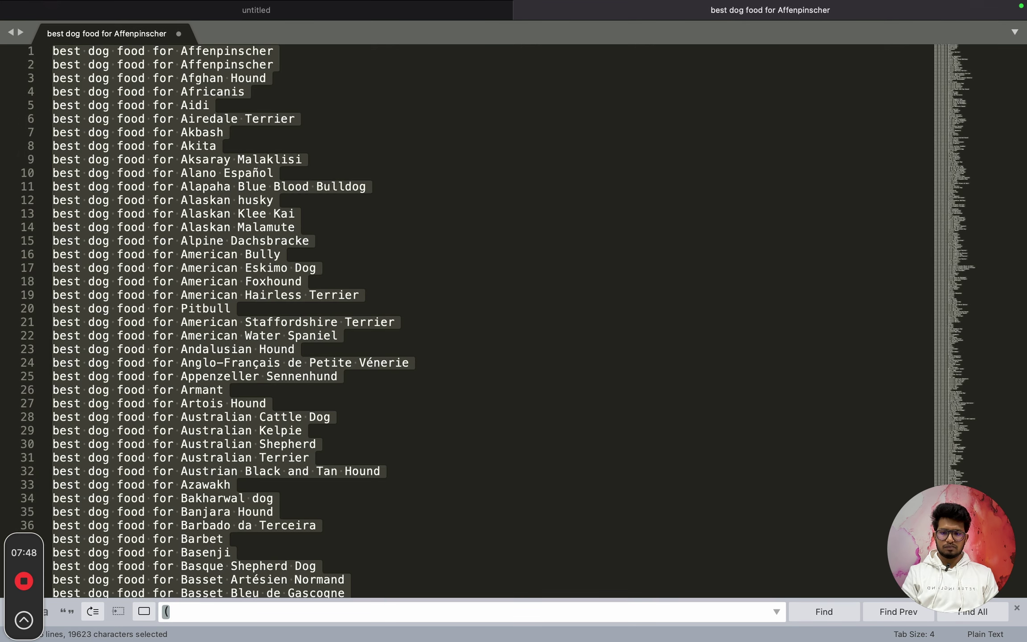
pyautogui.press('super+c')
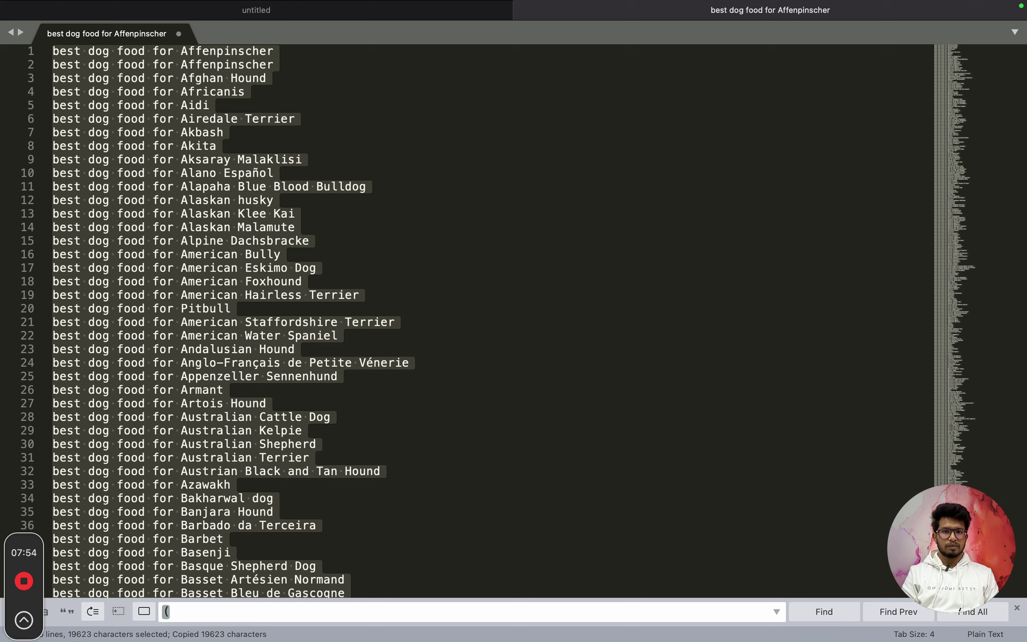
pyautogui.press('super+Tab')
pyautogui.press('super+Tab')
pyautogui.press('super+Tab')
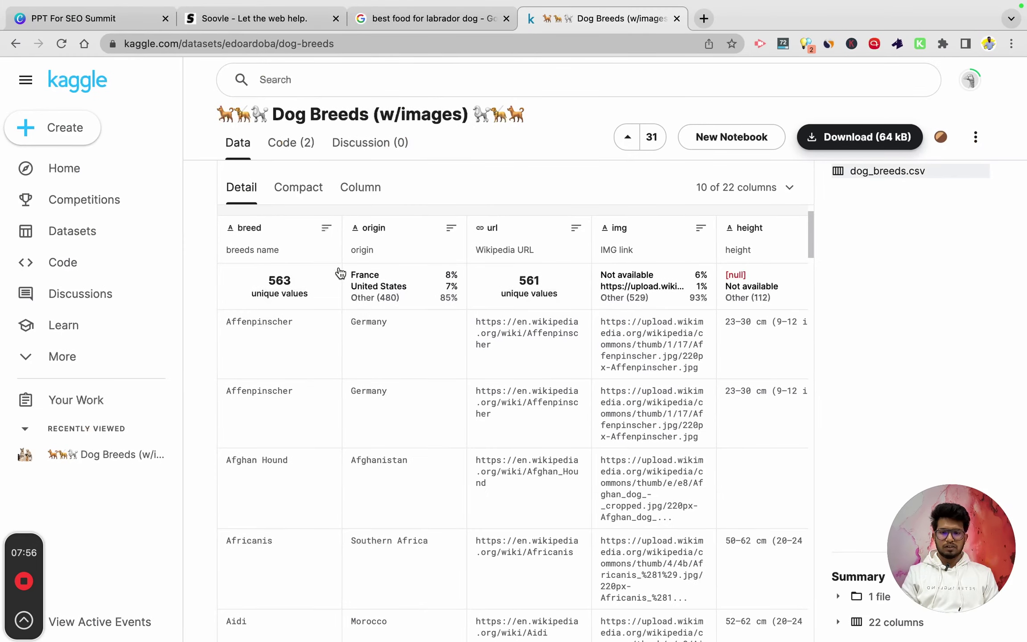
pyautogui.press('super+t')
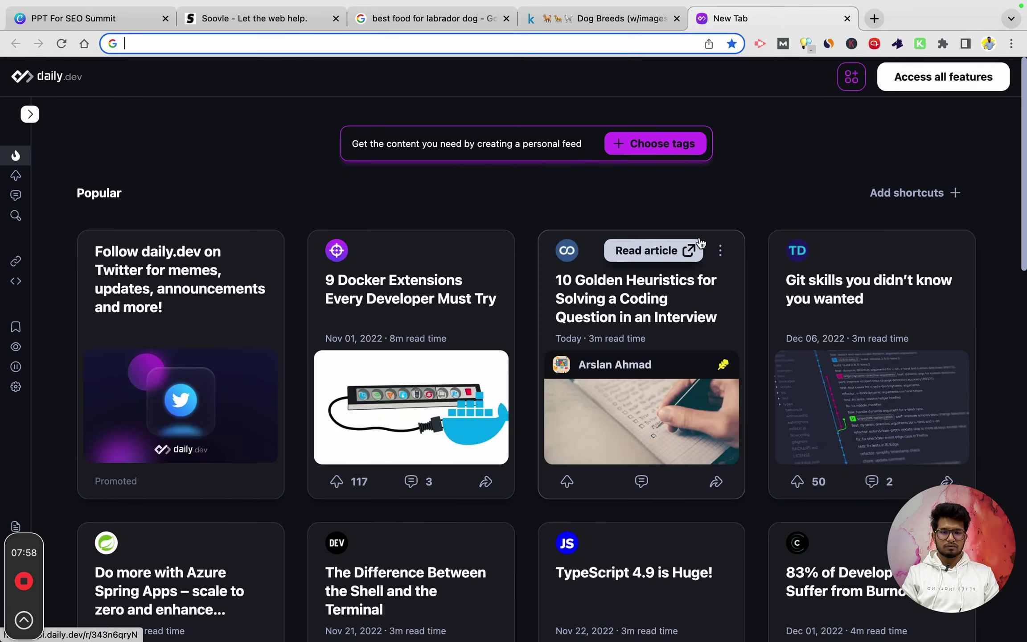
pyautogui.click(850, 44)
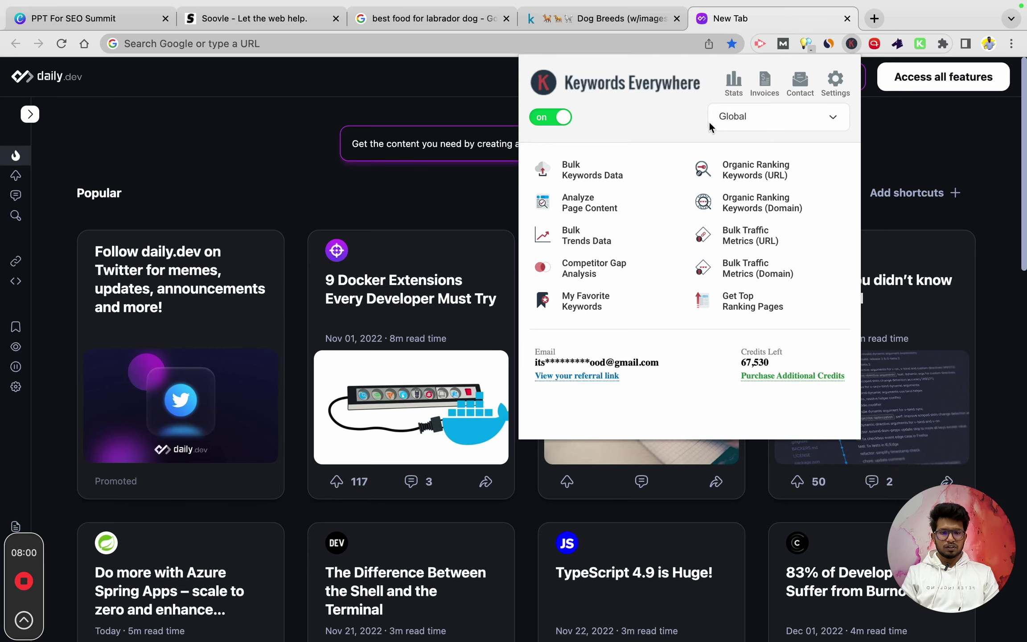
pyautogui.click(618, 171)
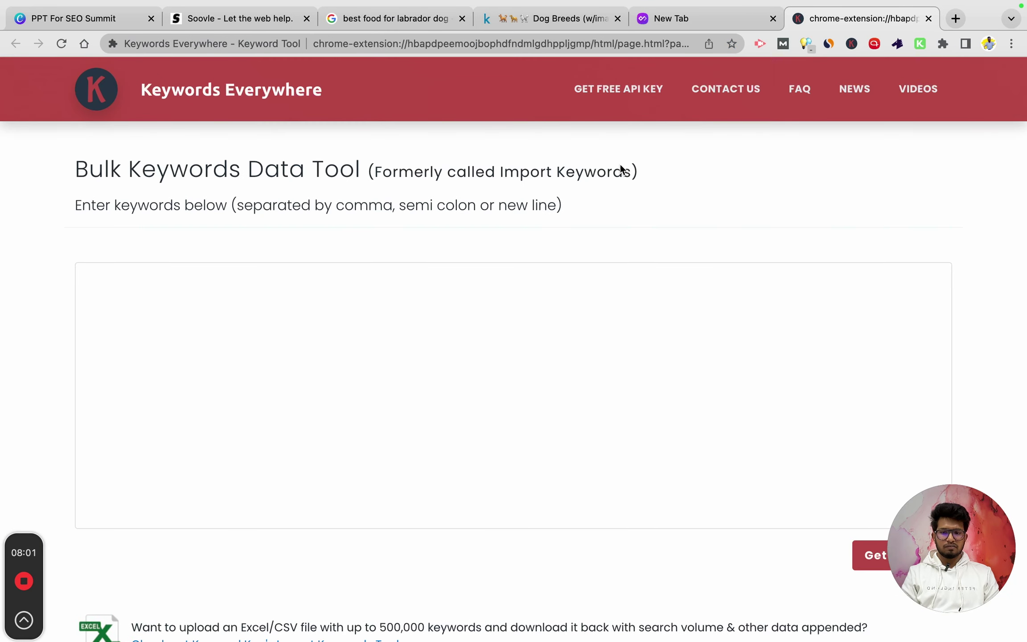
# Paste the copied dog food keywords into the bulk keywords tool and fetch their metrics
pyautogui.click(377, 390)
pyautogui.press('super+v')
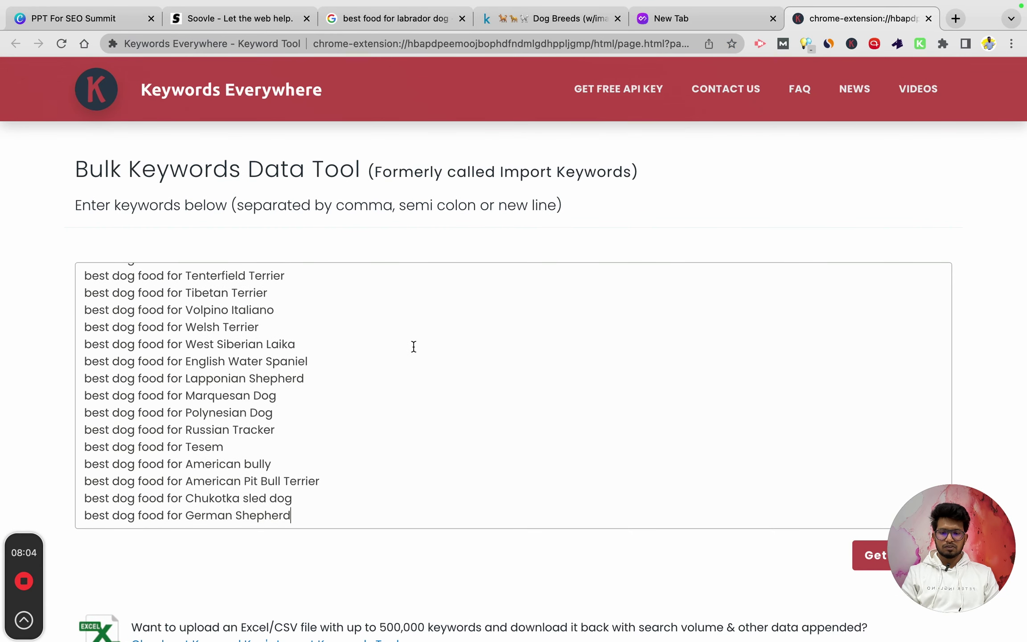
pyautogui.click(873, 556)
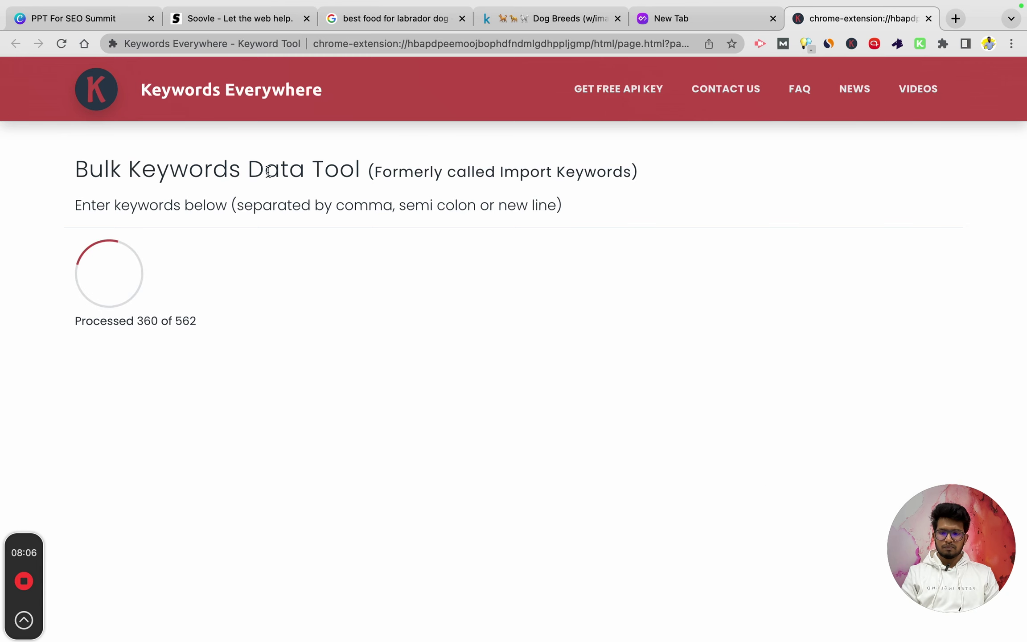
# Sort the keyword results by global search volume from highest to lowest
pyautogui.scroll(-1, 268, 172)
pyautogui.scroll(-3, 268, 171)
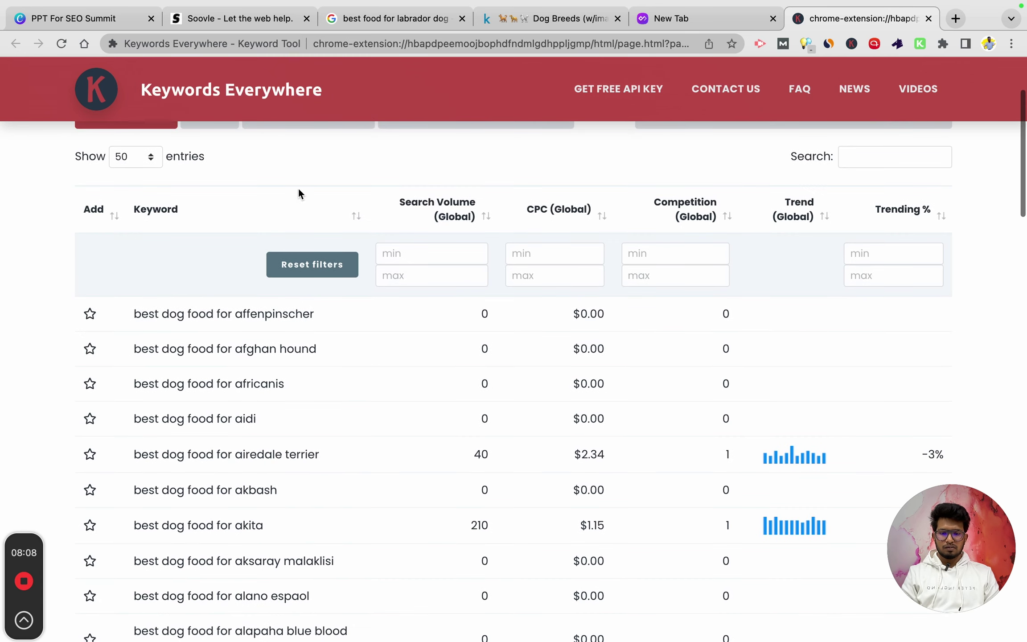
pyautogui.click(491, 219)
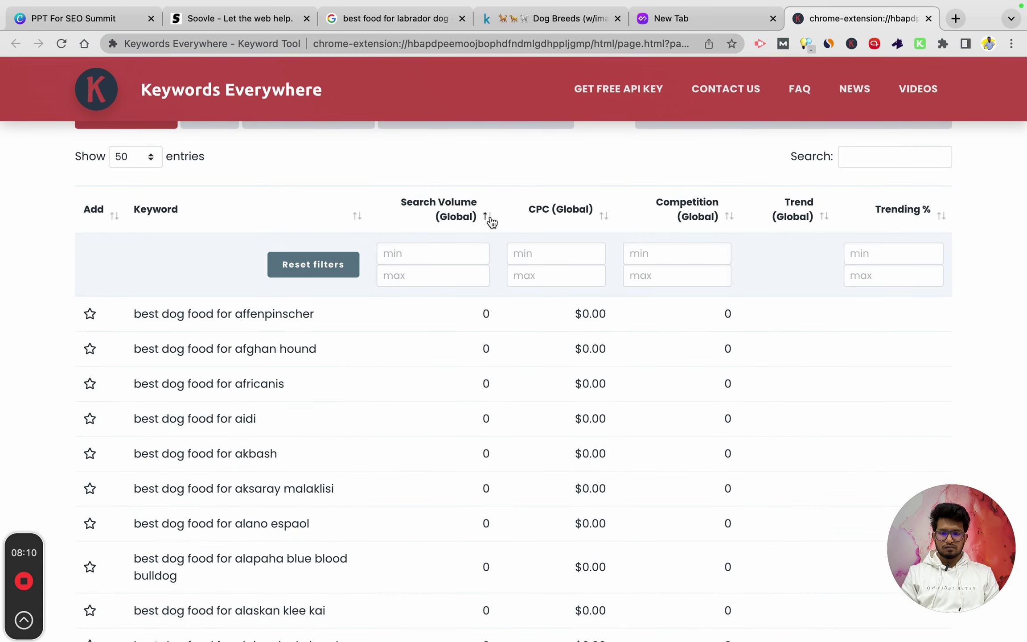
pyautogui.click(490, 219)
# Filter the keyword results to a global search volume between 1 and 100
pyautogui.scroll(-4, 469, 375)
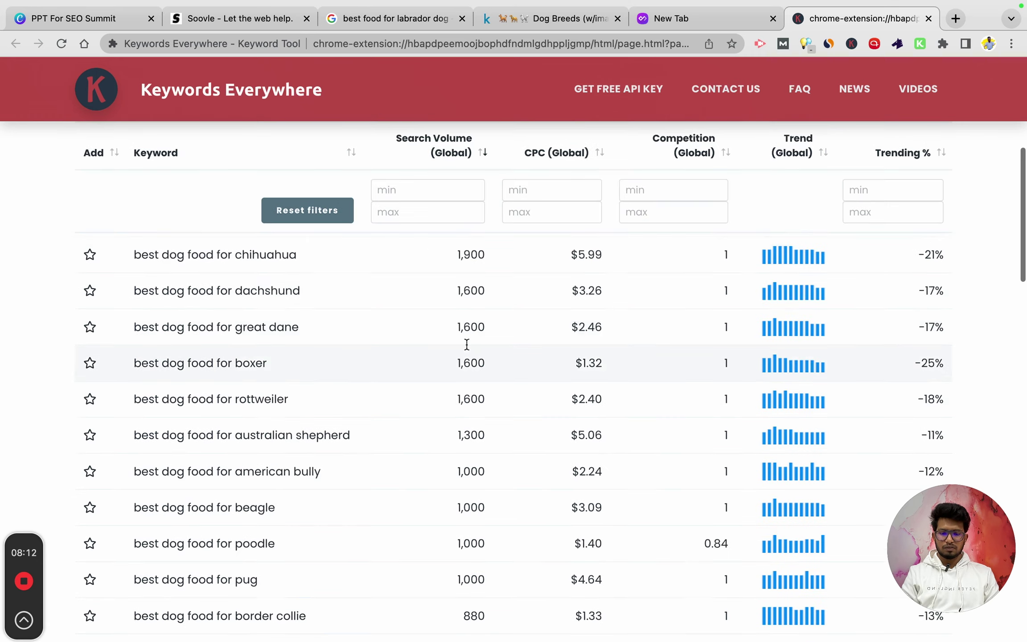
pyautogui.scroll(-20, 466, 344)
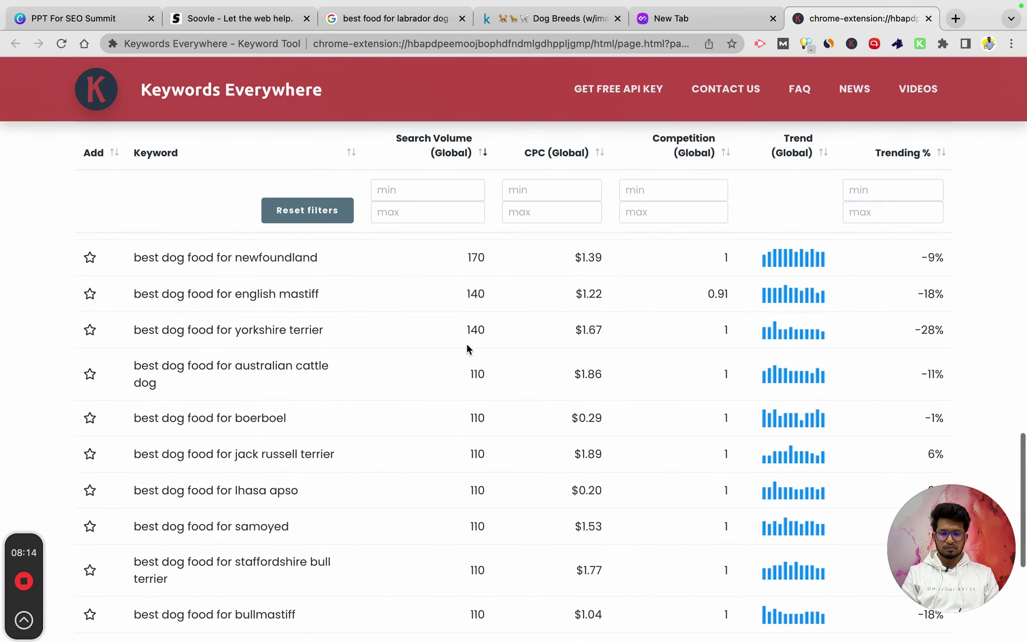
pyautogui.scroll(20, 467, 345)
pyautogui.scroll(-3, 467, 350)
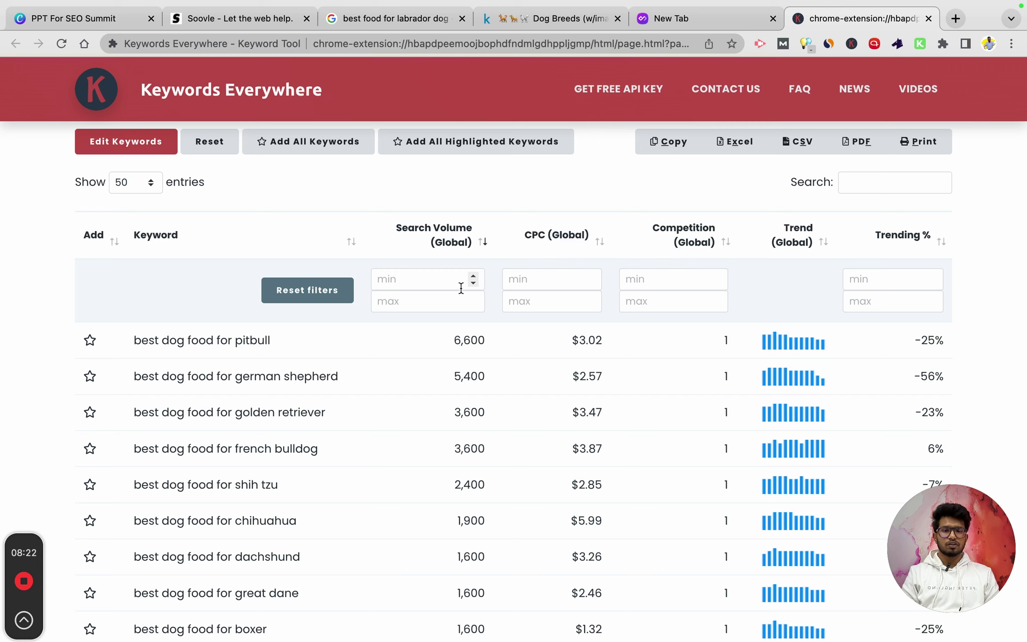
pyautogui.click(403, 274)
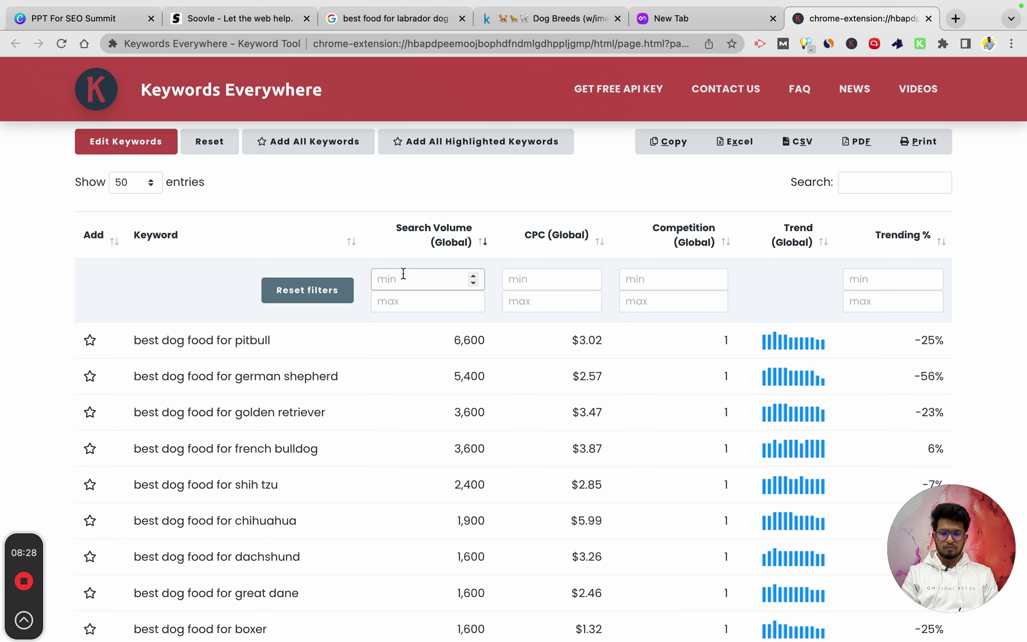
pyautogui.click(393, 301)
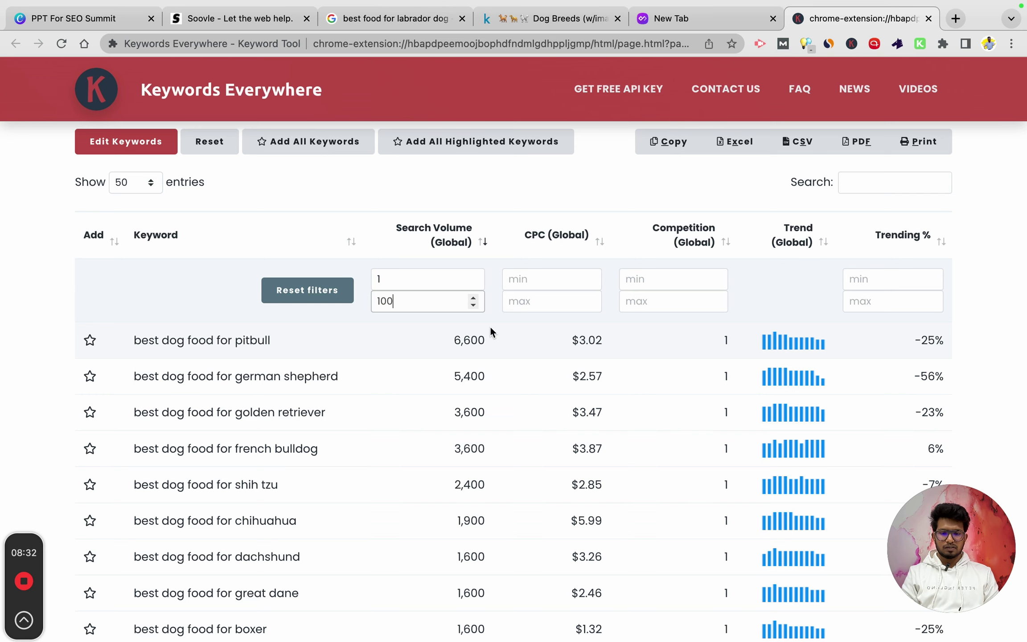
pyautogui.click(768, 338)
# Check the number of filtered entries and review the low-volume keywords in the results table
pyautogui.scroll(-20, 526, 365)
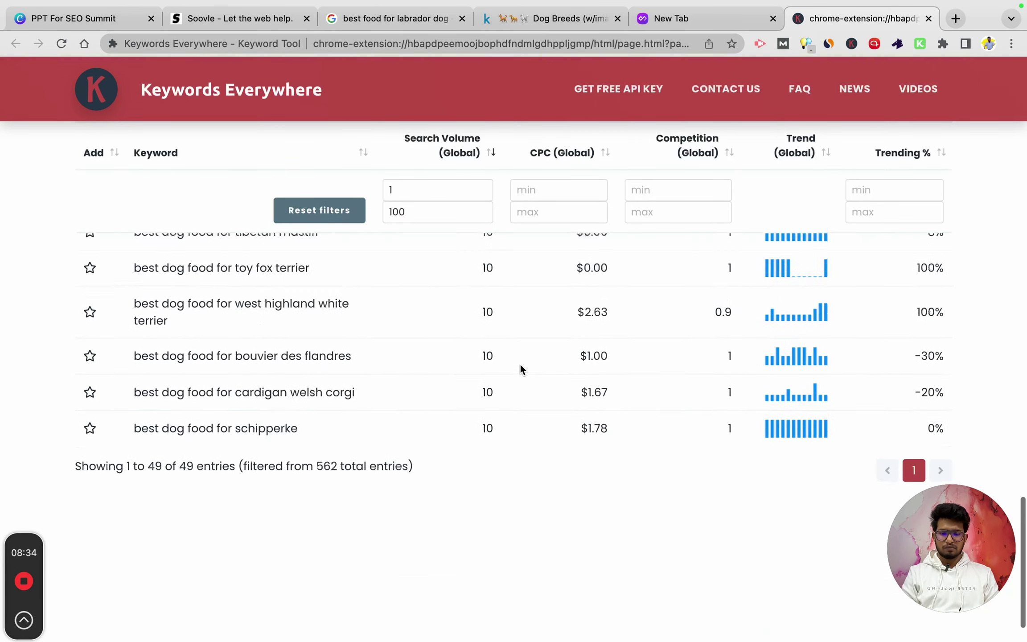
pyautogui.doubleClick(182, 413)
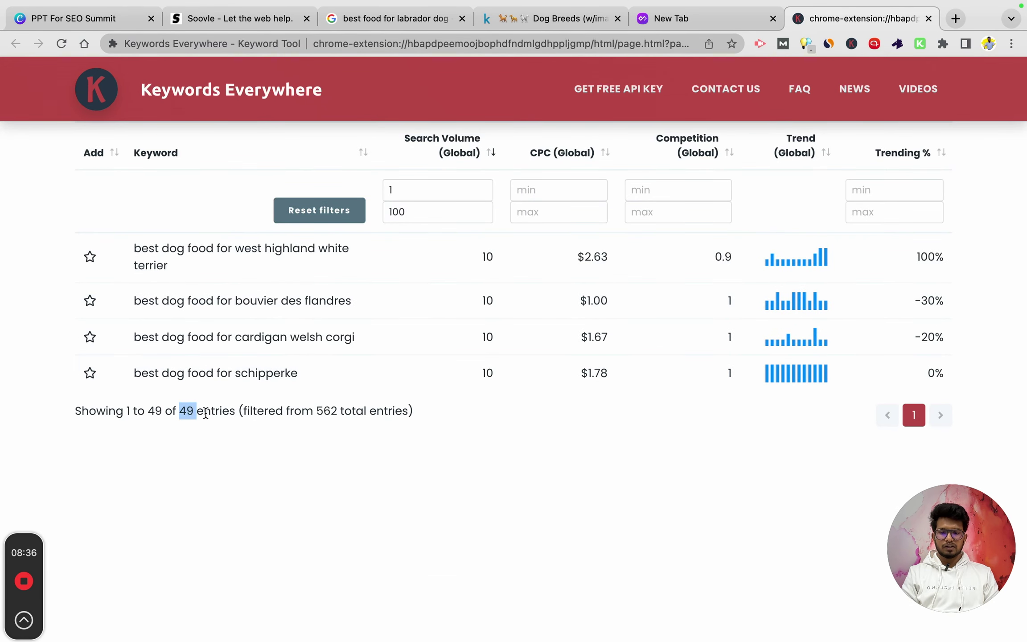
pyautogui.click(319, 415)
pyautogui.scroll(20, 265, 374)
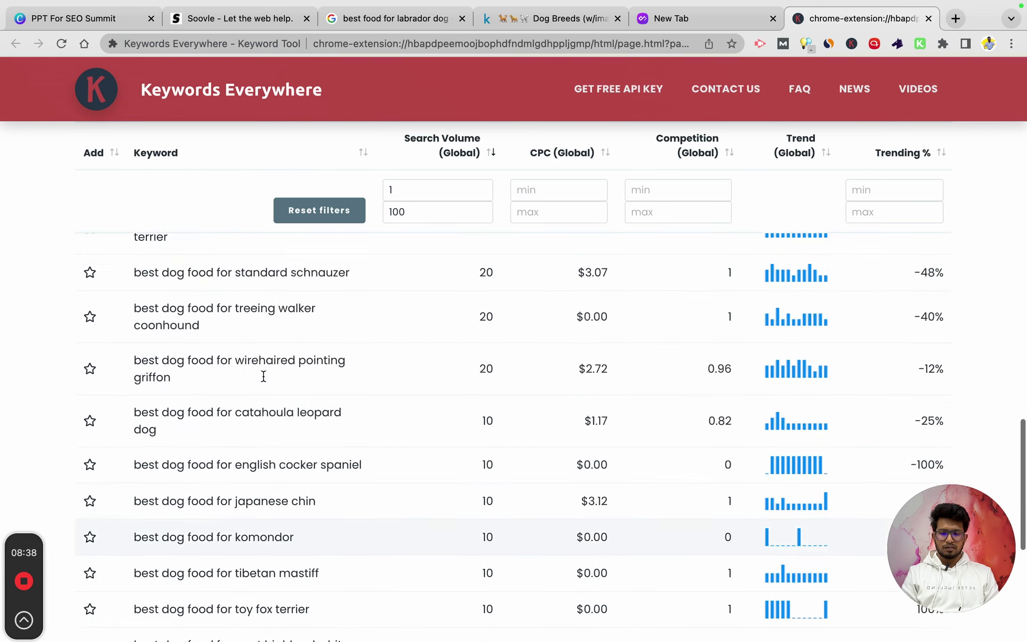
pyautogui.scroll(10, 266, 383)
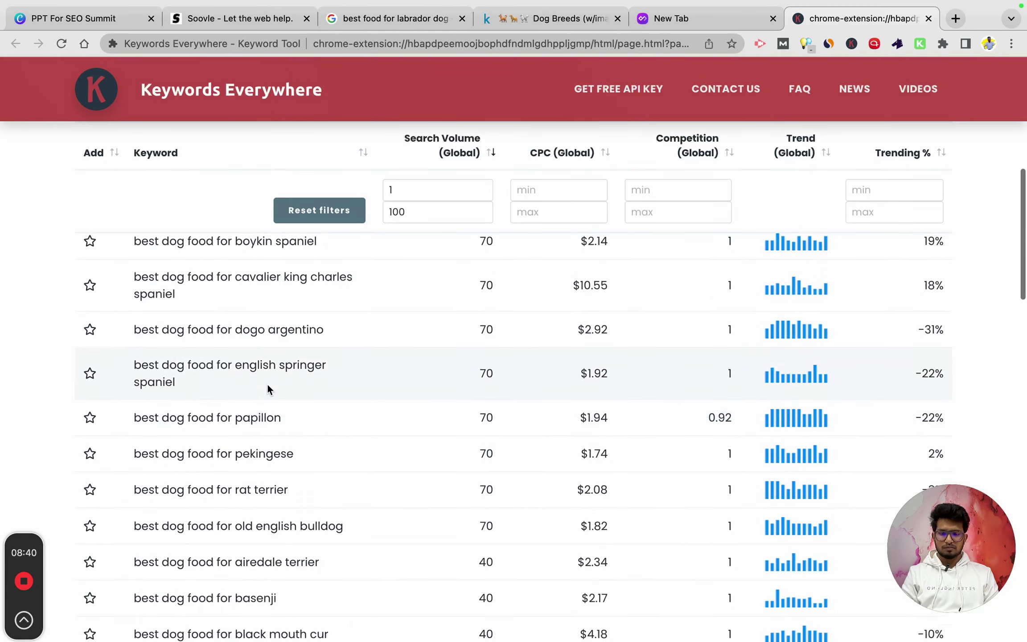
# Copy the keyword "best dog food for alaskan malamute" from the results and search Google for it in a new tab
pyautogui.tripleClick(219, 306)
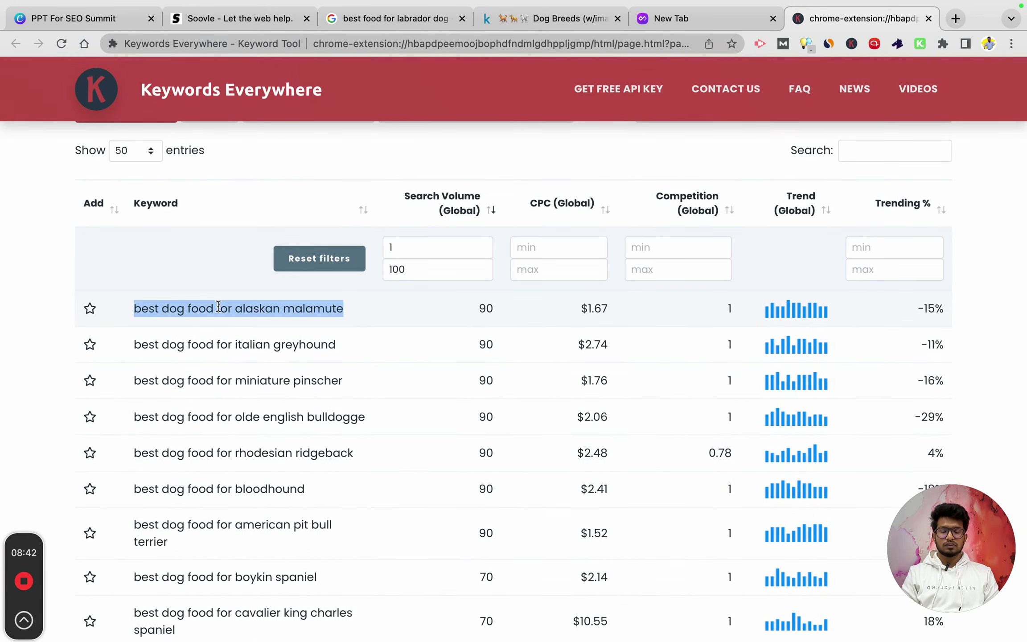
pyautogui.press('super+c')
pyautogui.press('super+t')
pyautogui.press('super+v')
pyautogui.press('Return')
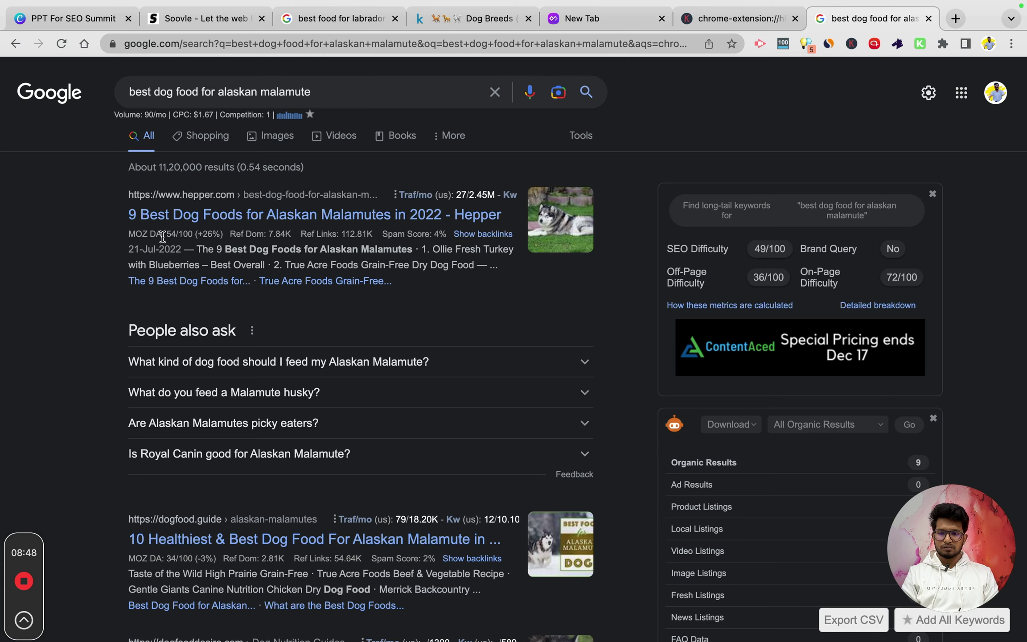
# Turn on MozBar for the Alaskan malamute search results and review the ranking pages' page and domain authority
pyautogui.scroll(-4, 115, 236)
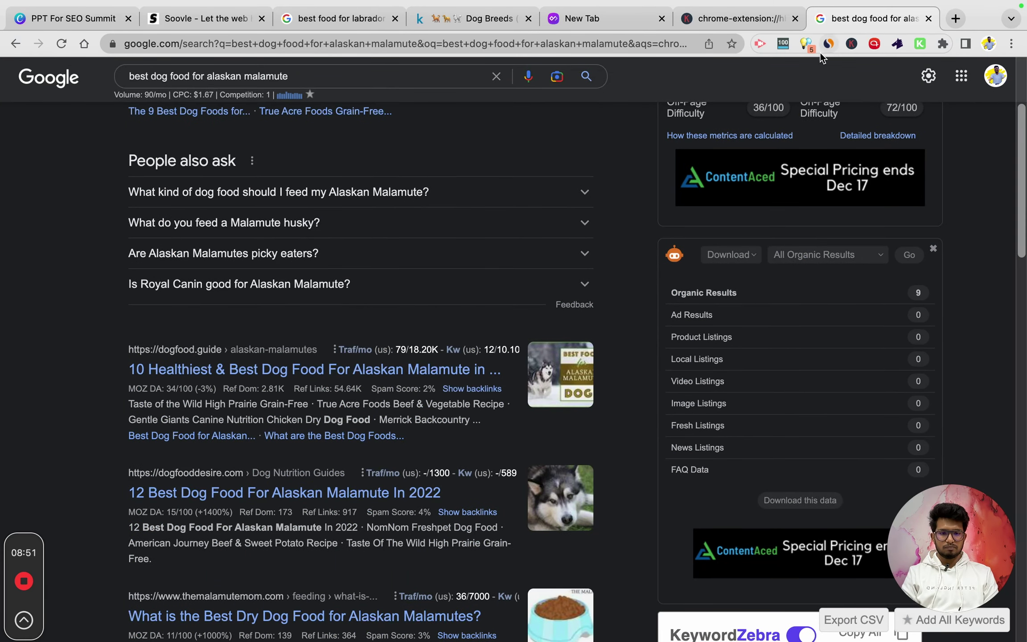
pyautogui.click(779, 47)
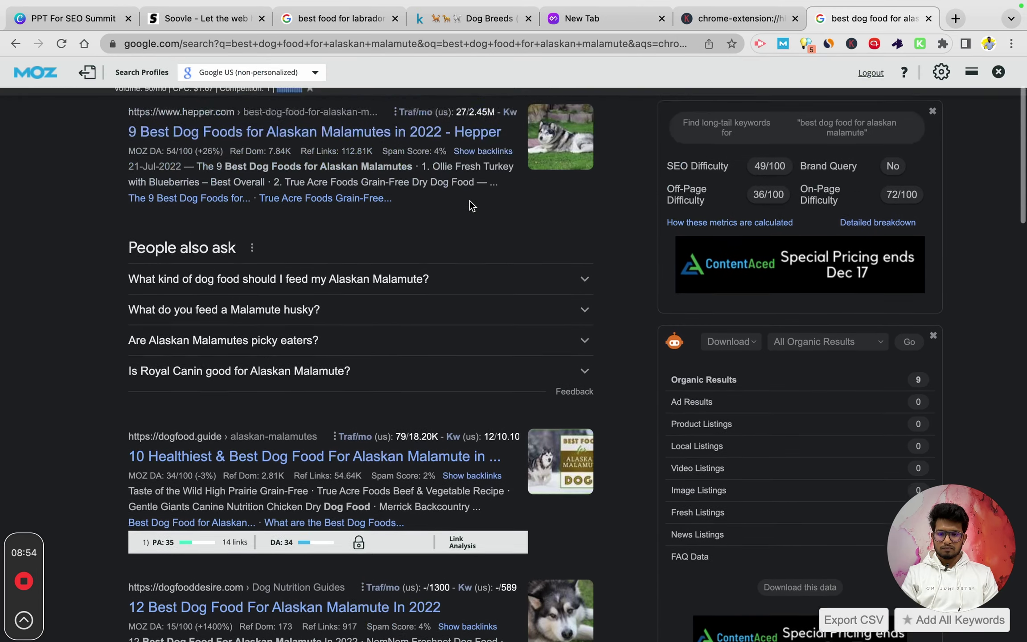
pyautogui.scroll(-6, 471, 205)
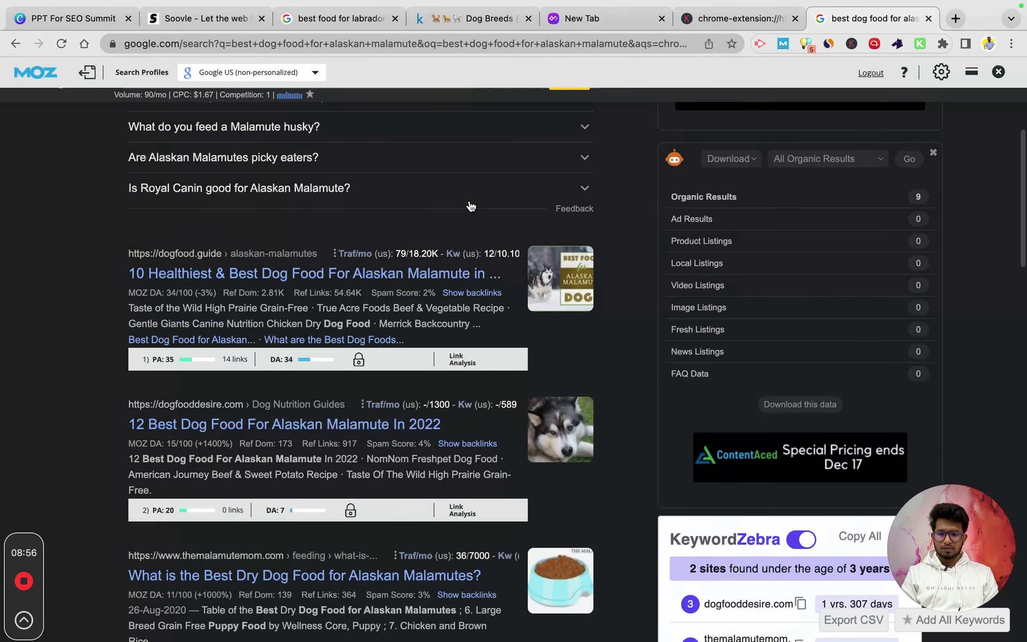
pyautogui.scroll(-5, 305, 460)
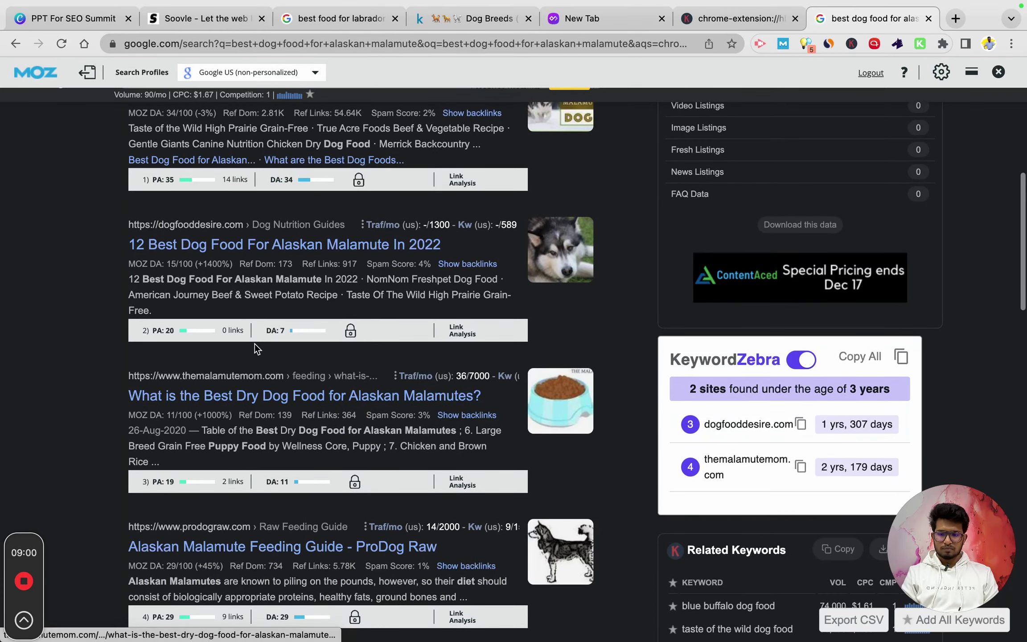
# Skim the dogfooddesire.com article on Alaskan malamute dog food and return to examine the remaining search results
pyautogui.click(252, 251)
pyautogui.scroll(-10, 251, 254)
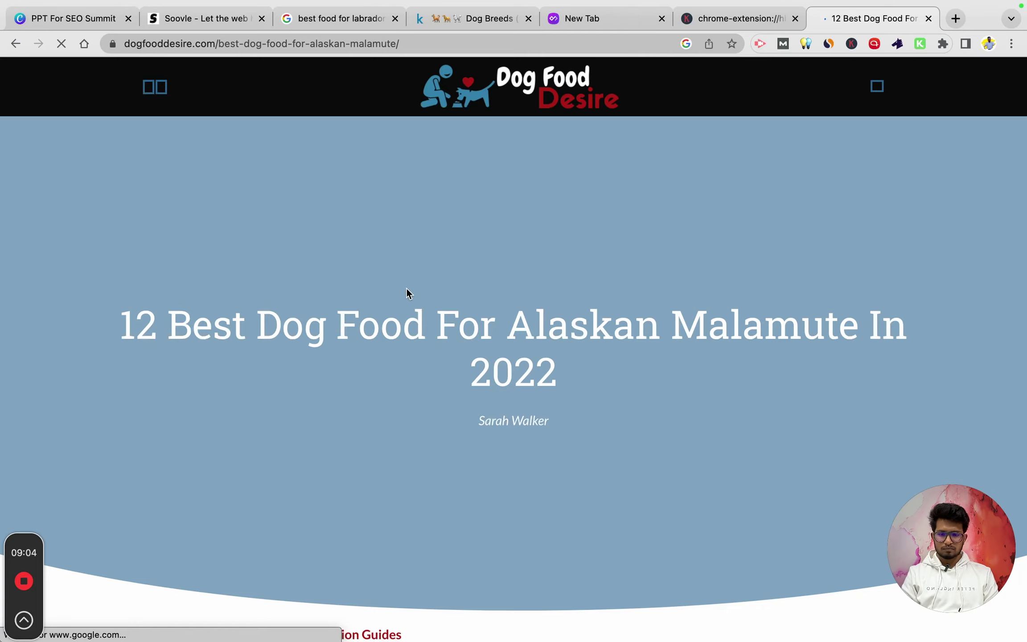
pyautogui.scroll(-5, 539, 338)
pyautogui.scroll(-20, 541, 340)
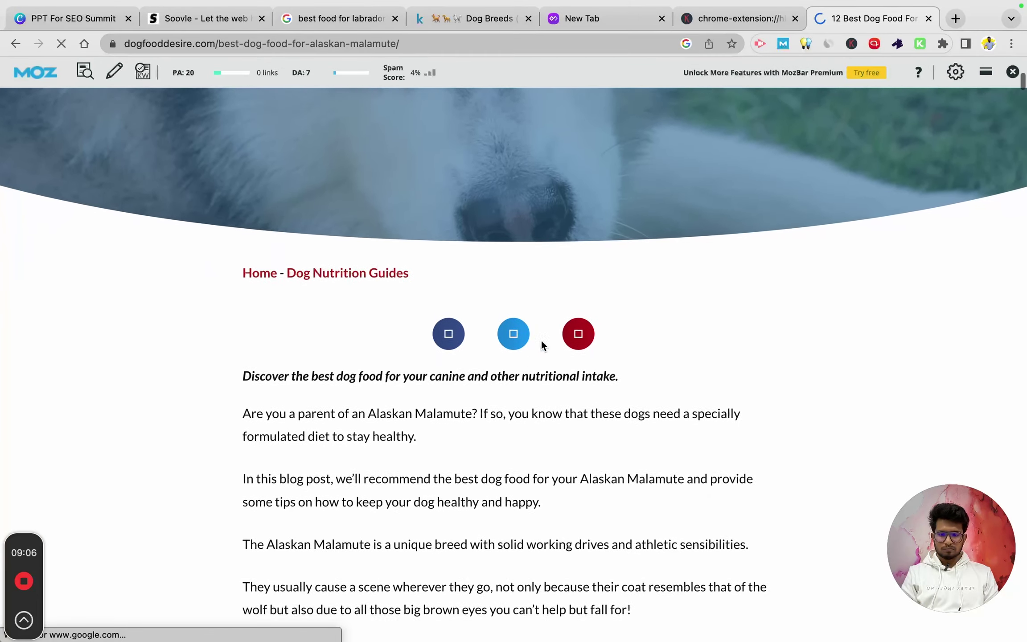
pyautogui.scroll(-20, 541, 340)
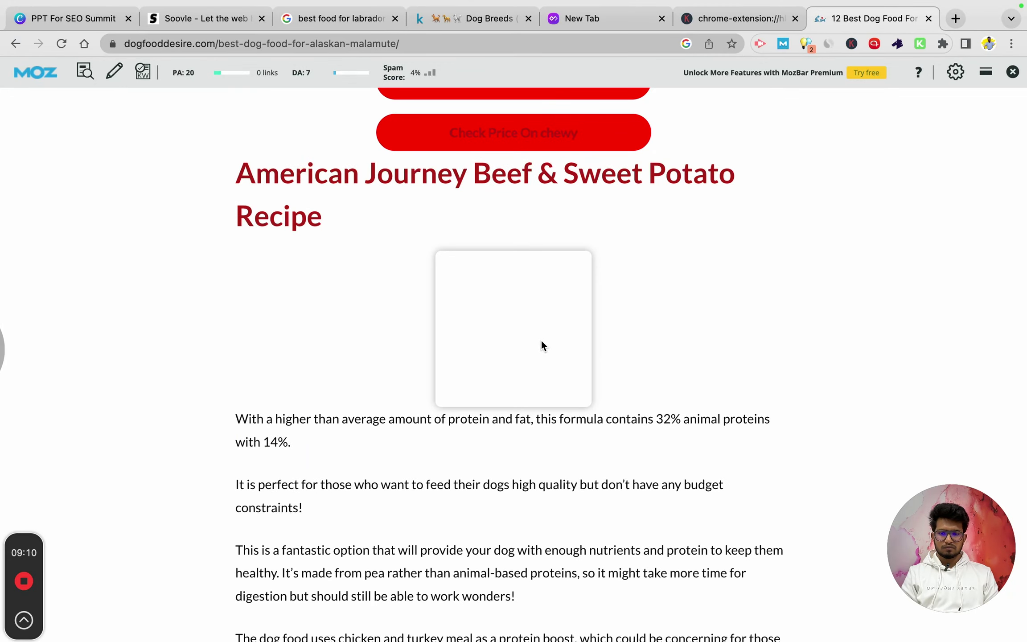
pyautogui.press('super+bracketleft')
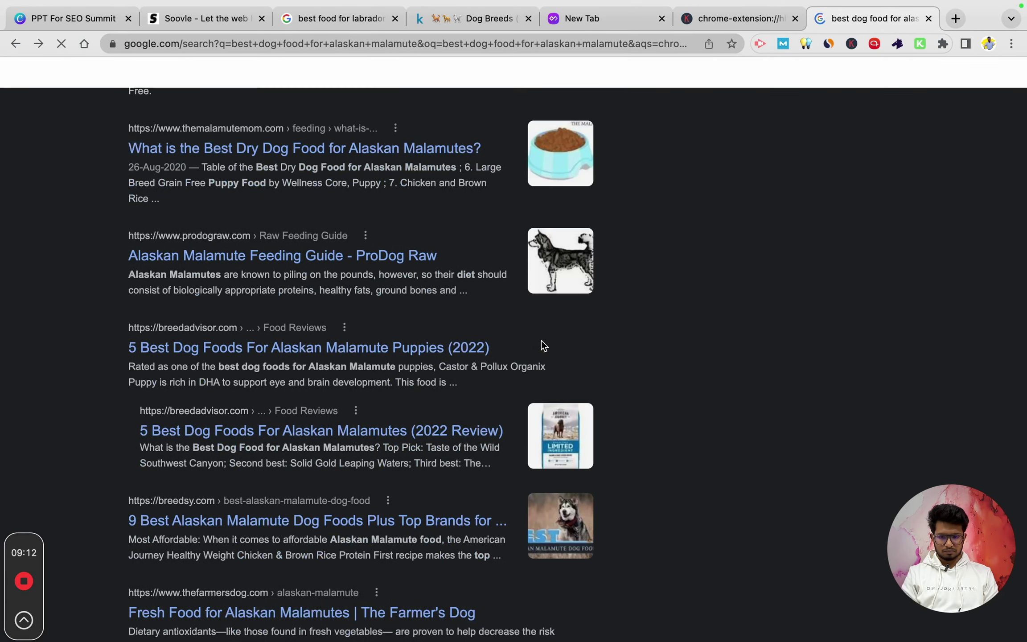
pyautogui.scroll(-6, 423, 345)
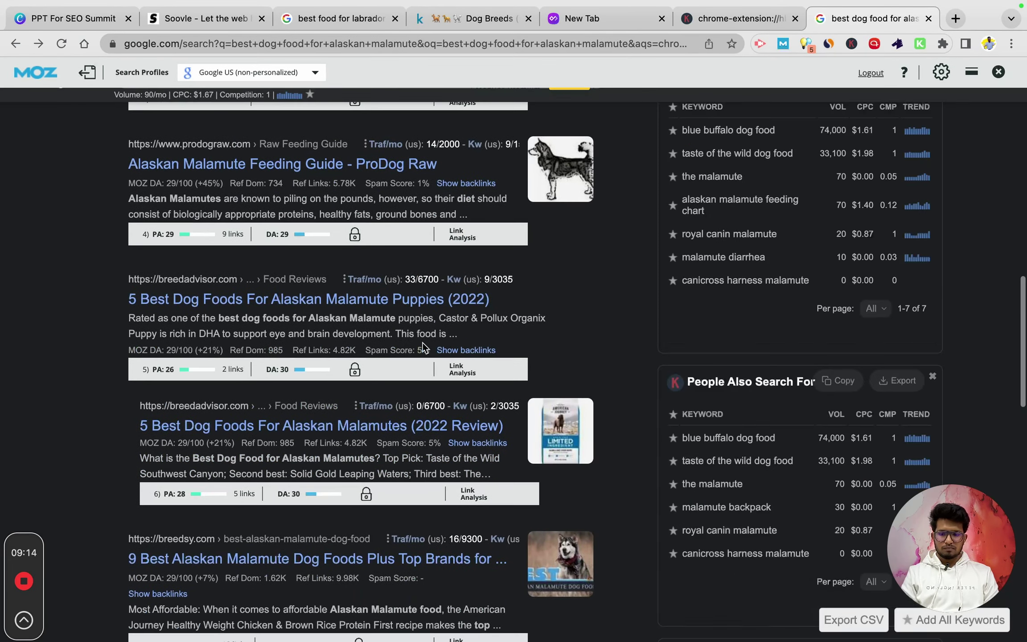
pyautogui.scroll(-6, 313, 343)
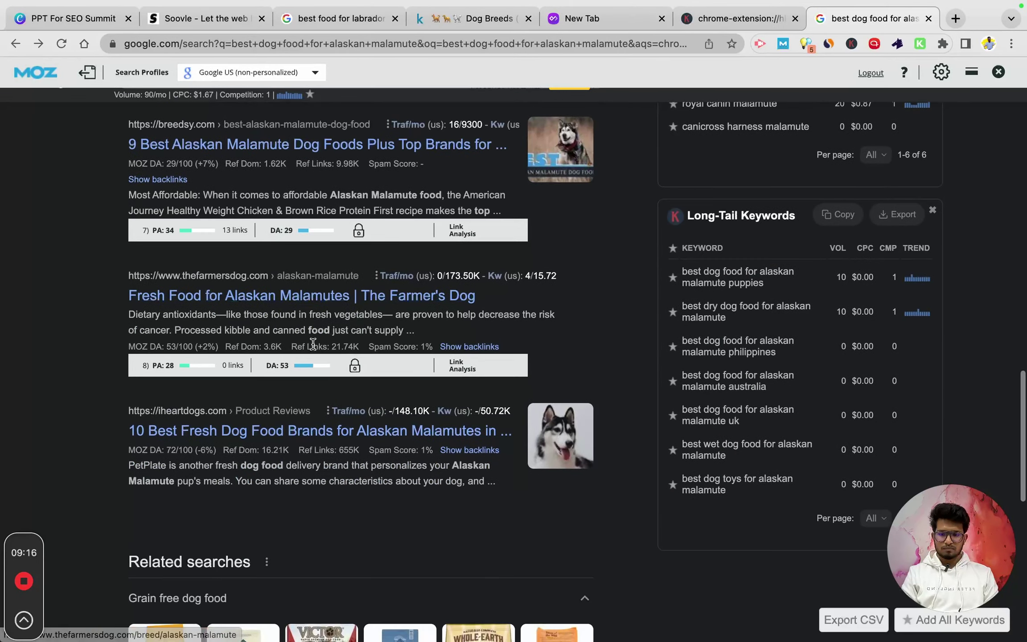
# Search Google for the exact phrase "best dog food for alaskan malamute" by enclosing the query in quotation marks
pyautogui.scroll(20, 321, 346)
pyautogui.scroll(-1, 324, 347)
pyautogui.click(333, 130)
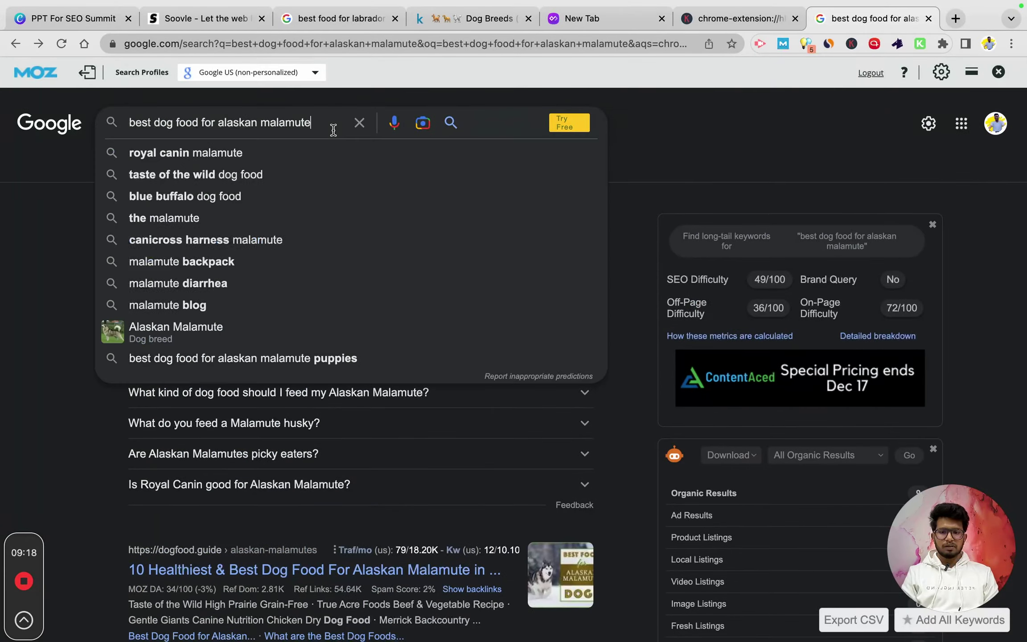
pyautogui.tripleClick(333, 130)
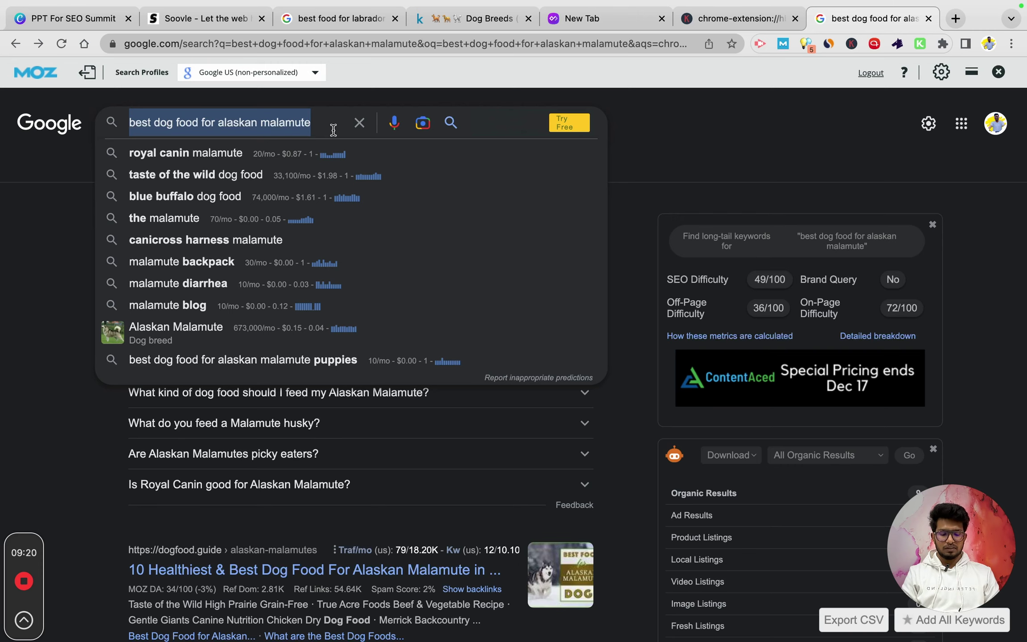
pyautogui.press('super+x')
pyautogui.write('"')
pyautogui.press('super+v')
pyautogui.write('"')
pyautogui.press('Return')
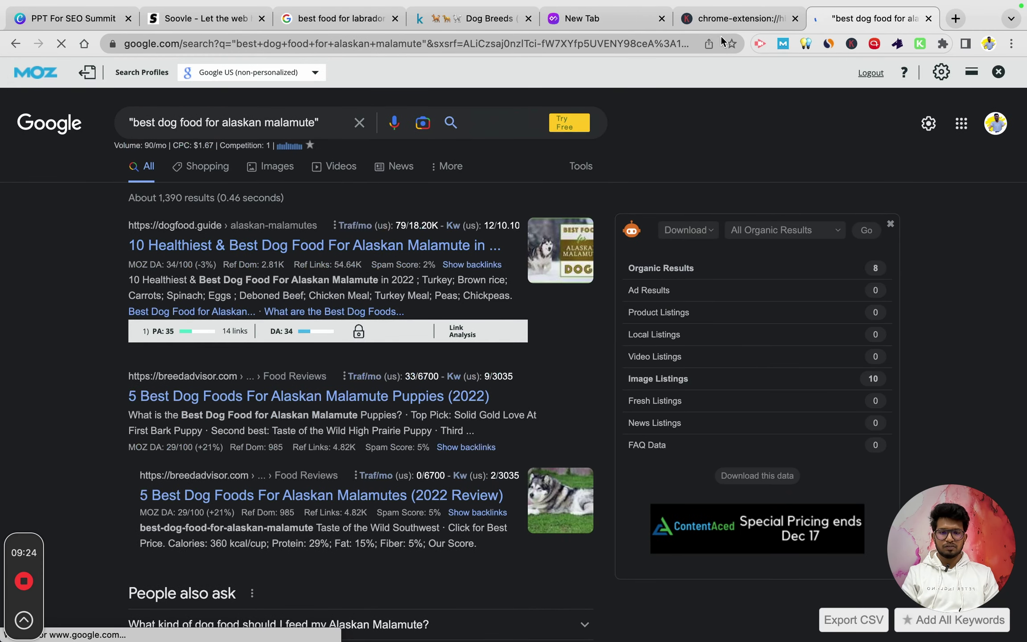
# Copy the keyword "best dog food for italian greyhound" from Keywords Everywhere and search Google for it as an exact quoted phrase
pyautogui.click(733, 18)
pyautogui.tripleClick(252, 346)
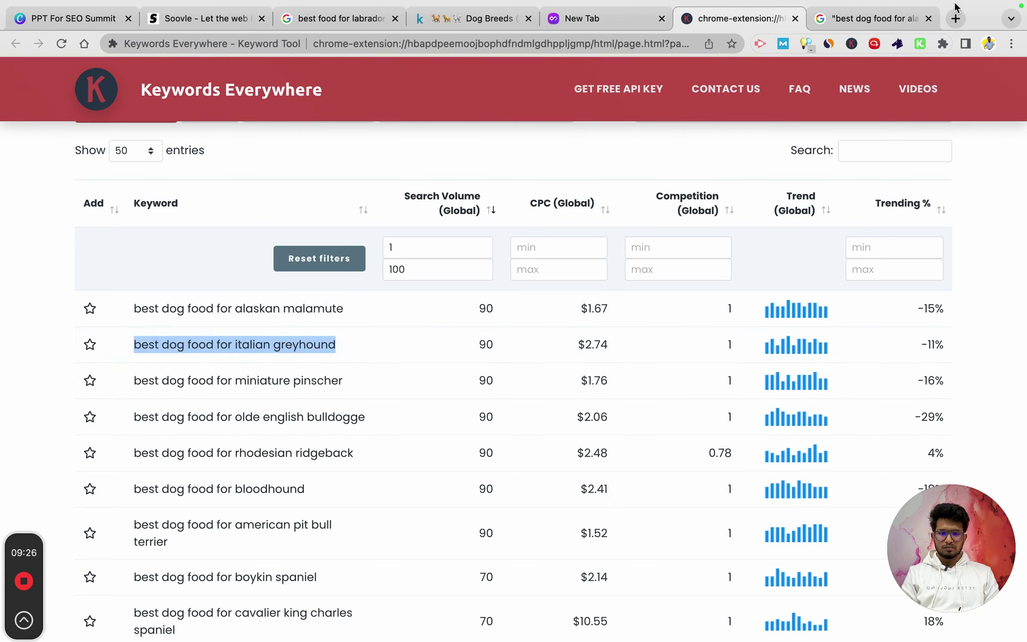
pyautogui.click(914, 17)
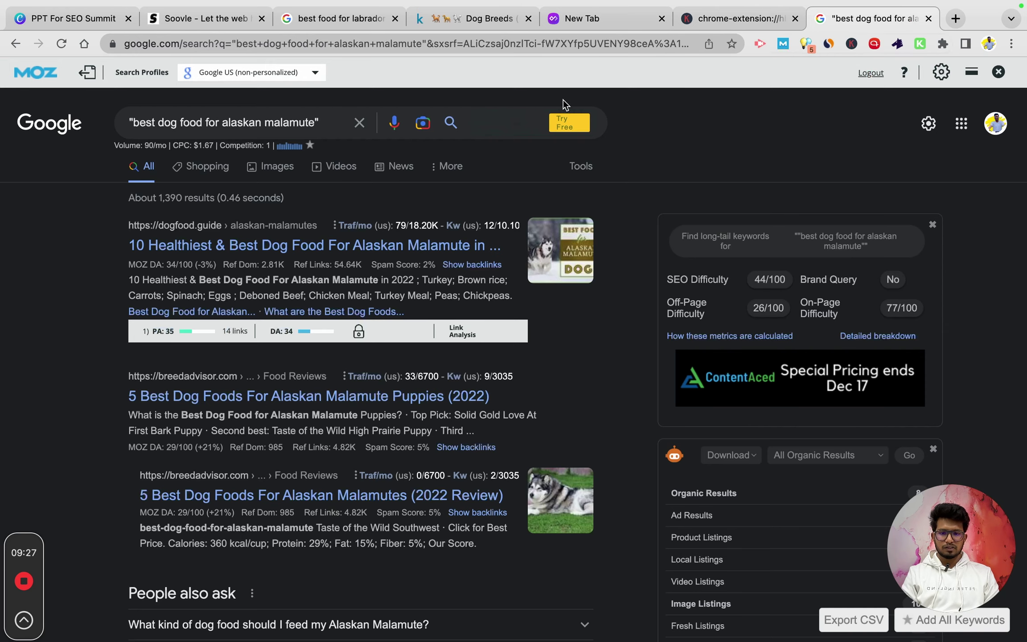
pyautogui.tripleClick(318, 128)
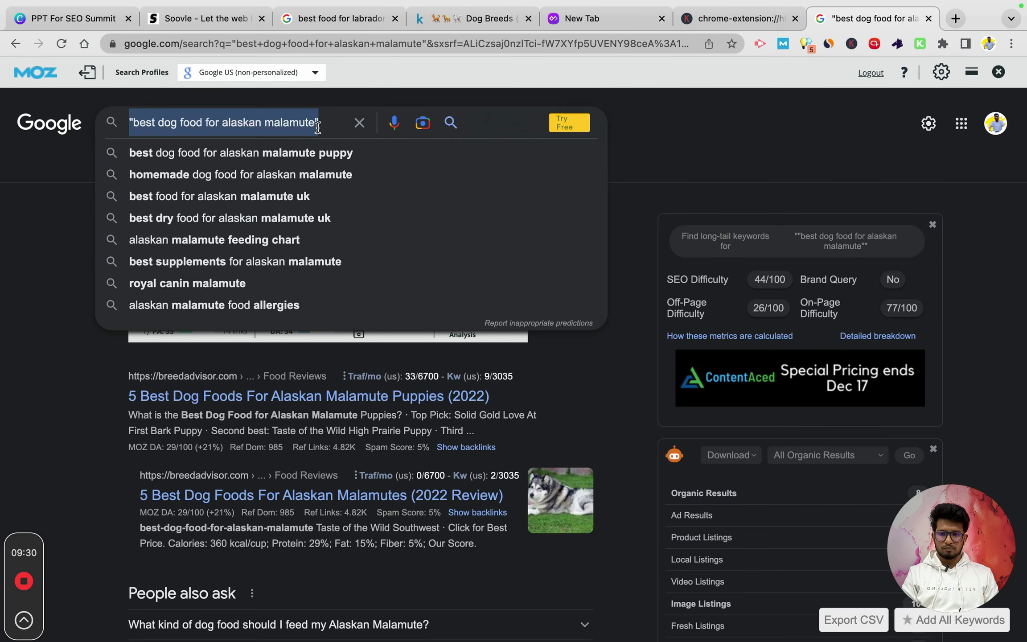
pyautogui.press('super+v')
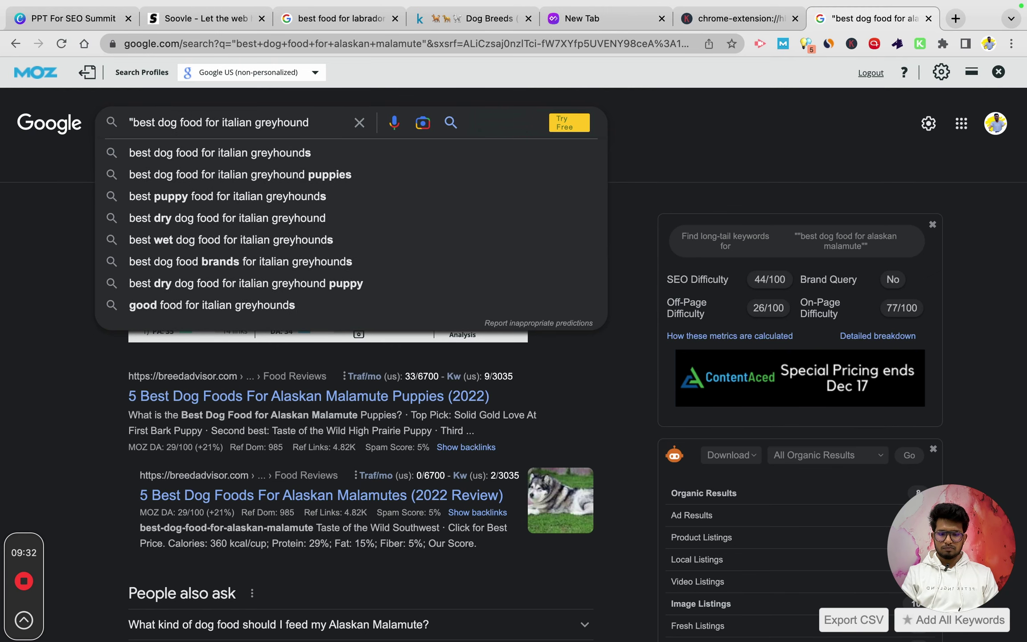
pyautogui.write('"')
pyautogui.press('Return')
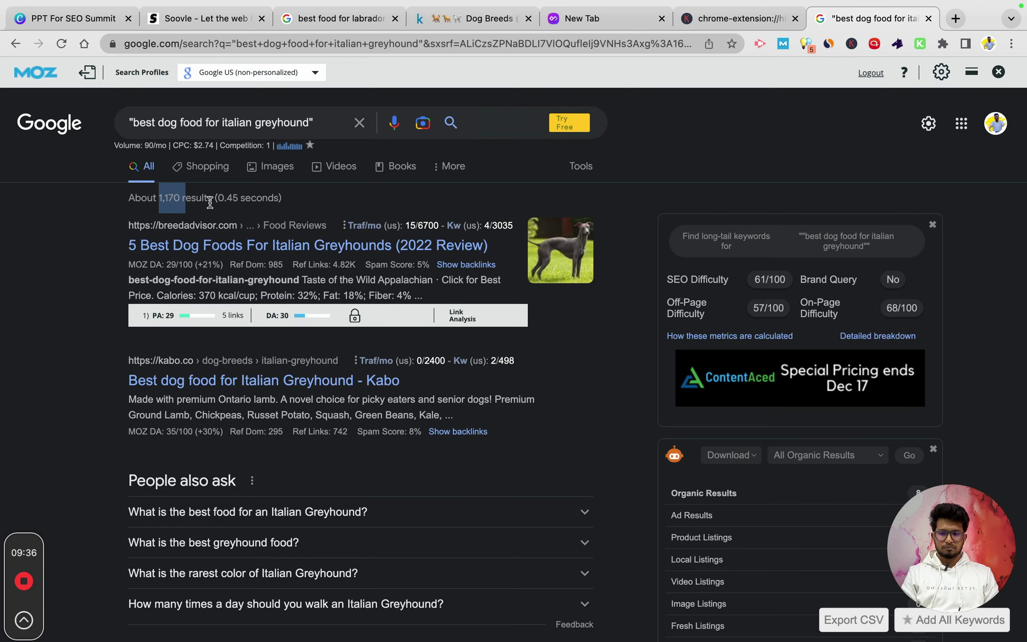
# Check the result count and ranking pages for the Italian greyhound phrase, and close the search tab
pyautogui.scroll(10, 181, 203)
pyautogui.scroll(-10, 419, 348)
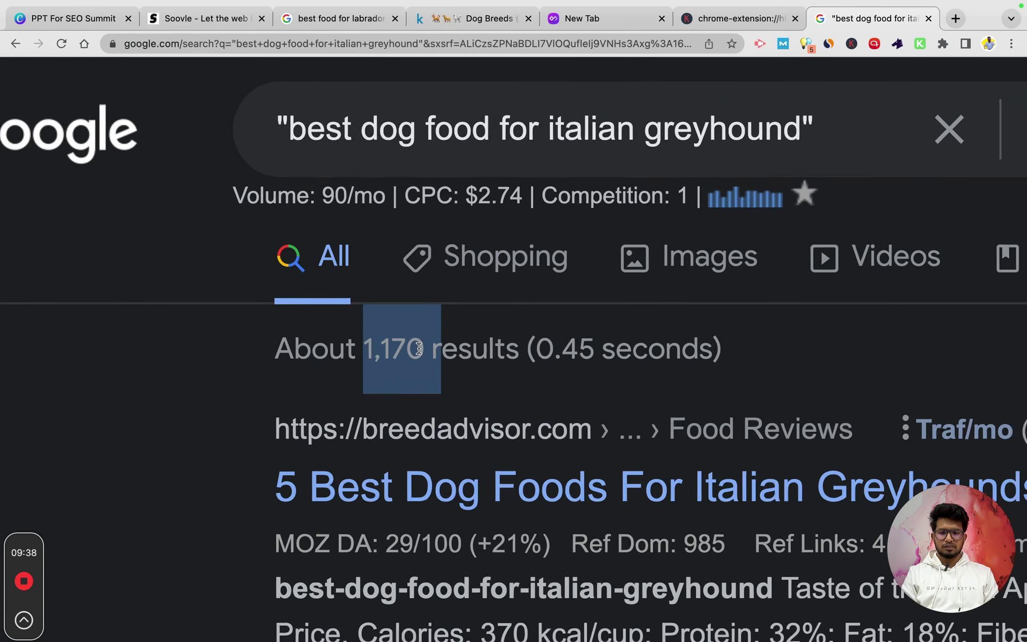
pyautogui.scroll(-20, 300, 307)
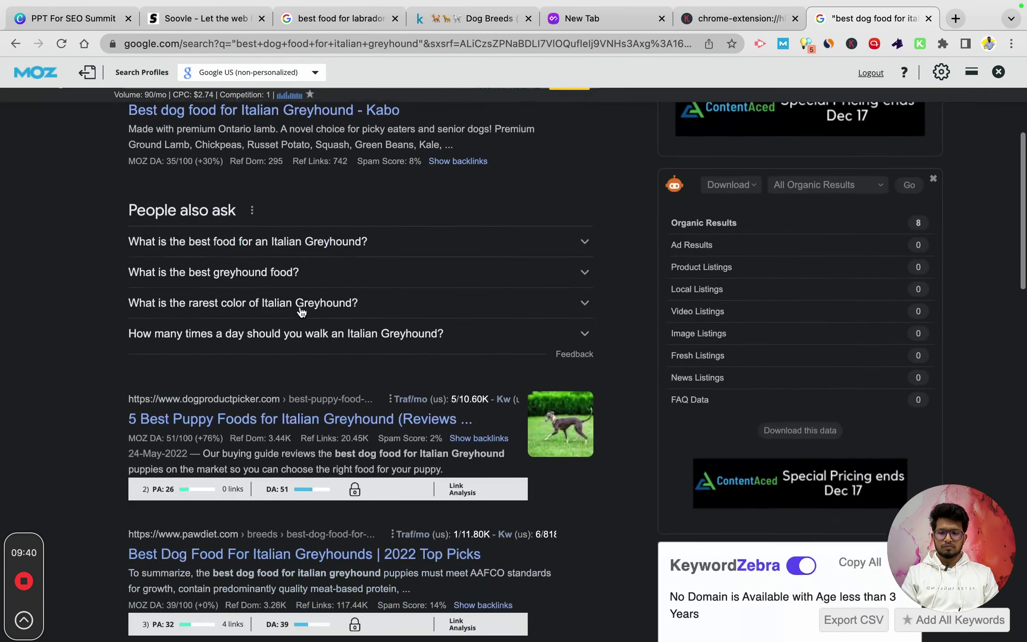
pyautogui.scroll(-5, 300, 307)
pyautogui.scroll(20, 301, 307)
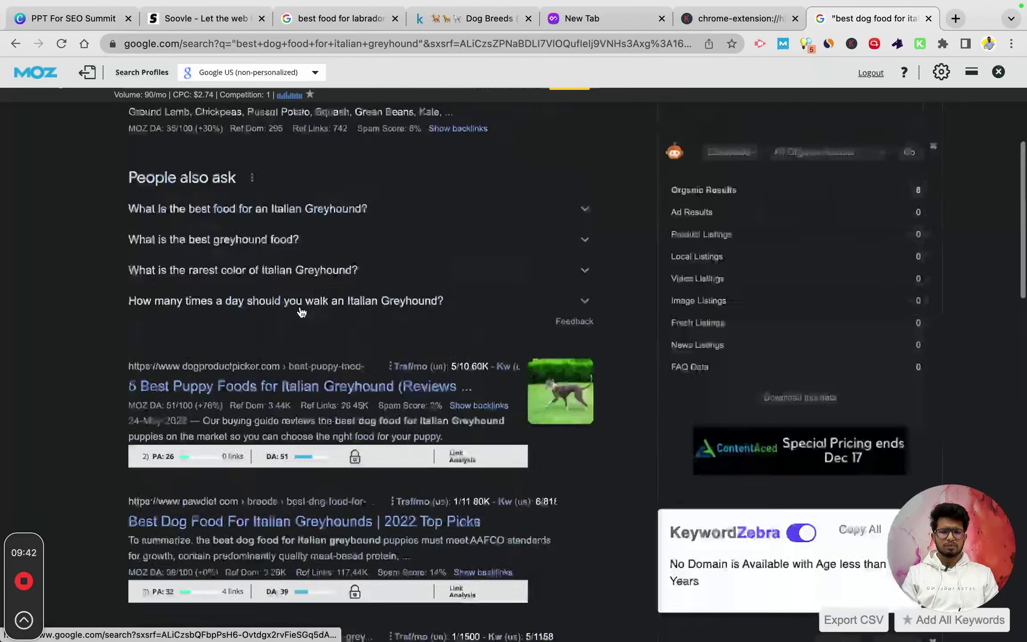
pyautogui.press('super+w')
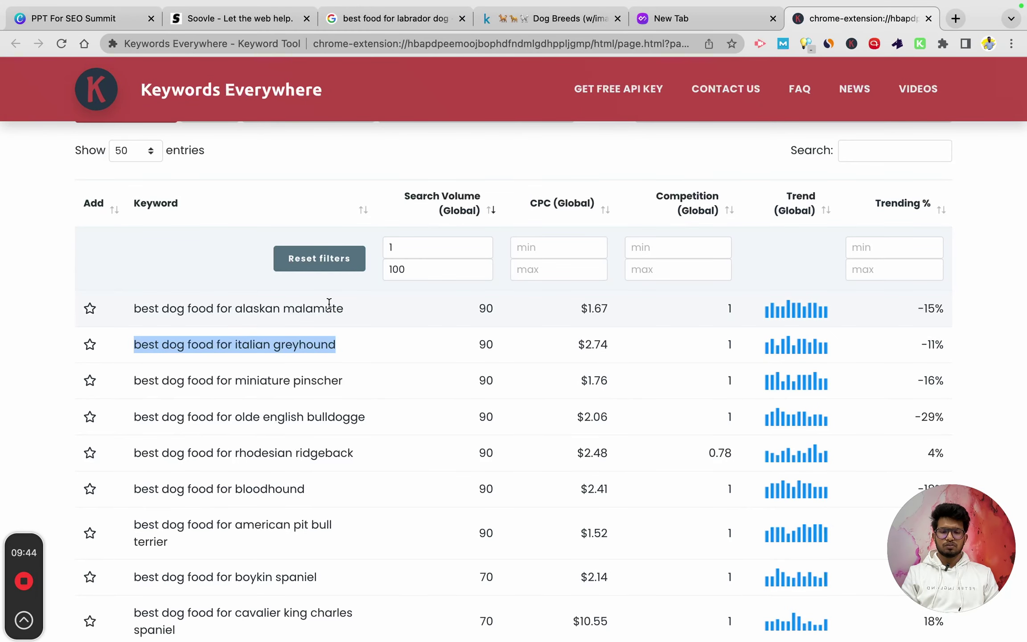
# Raise the maximum global search volume filter to 1000 and check the number of filtered entries
pyautogui.click(156, 236)
pyautogui.click(413, 275)
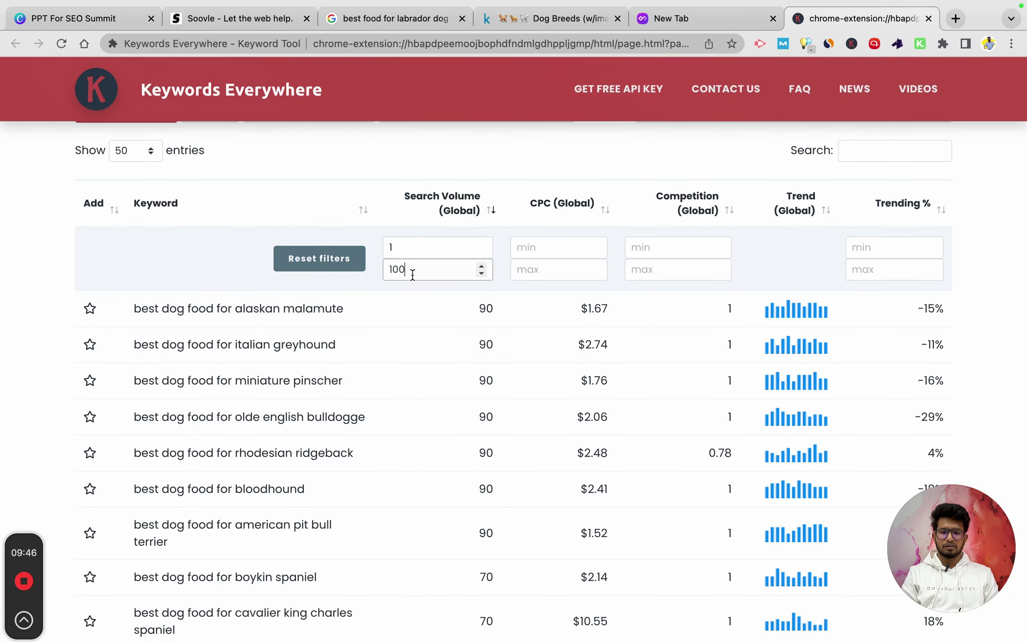
pyautogui.write('0')
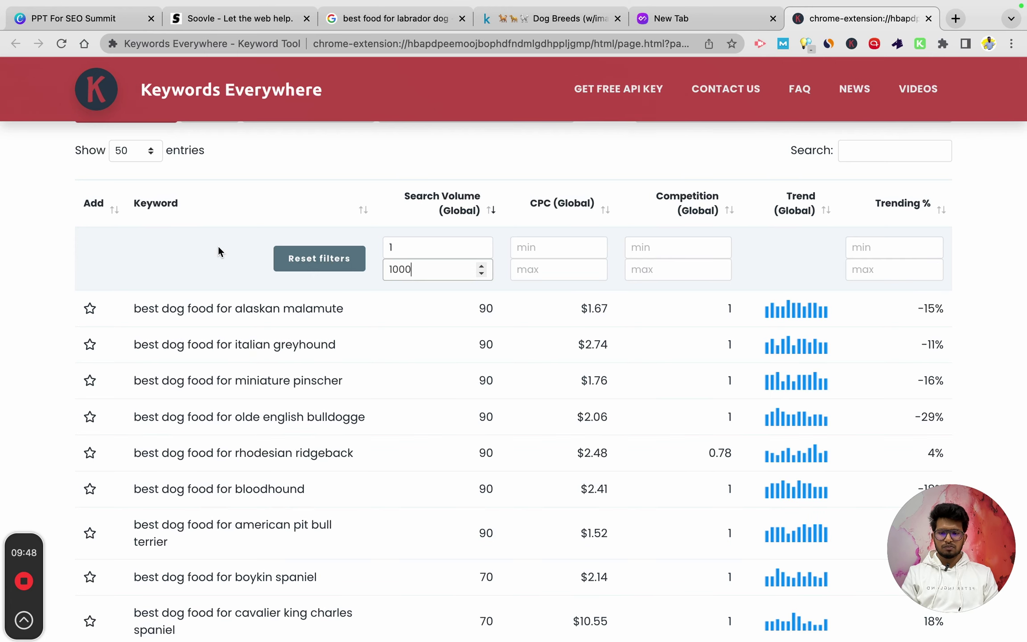
pyautogui.scroll(-20, 213, 263)
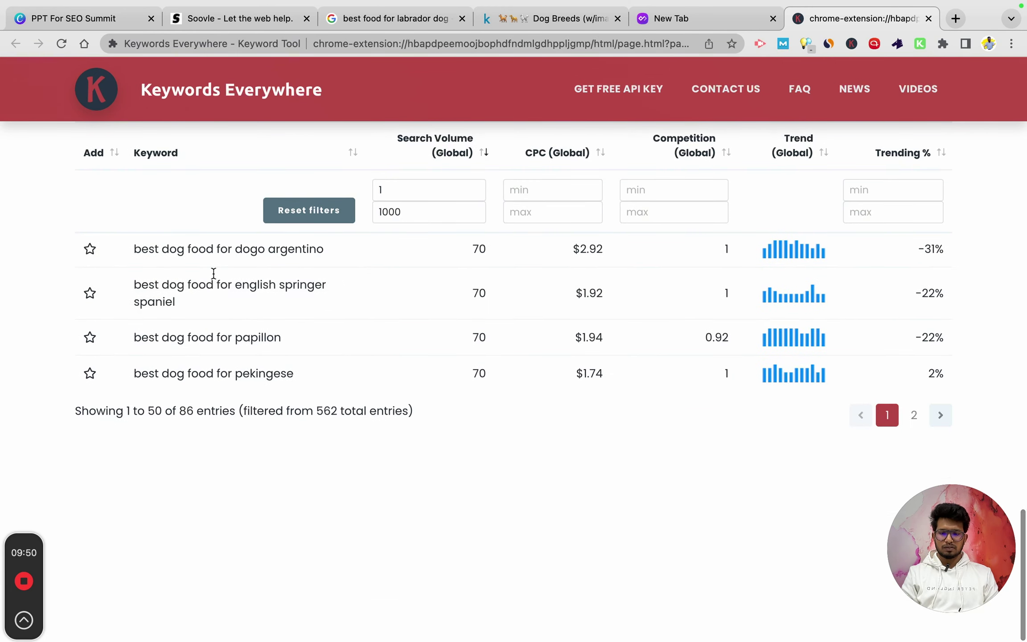
pyautogui.doubleClick(186, 411)
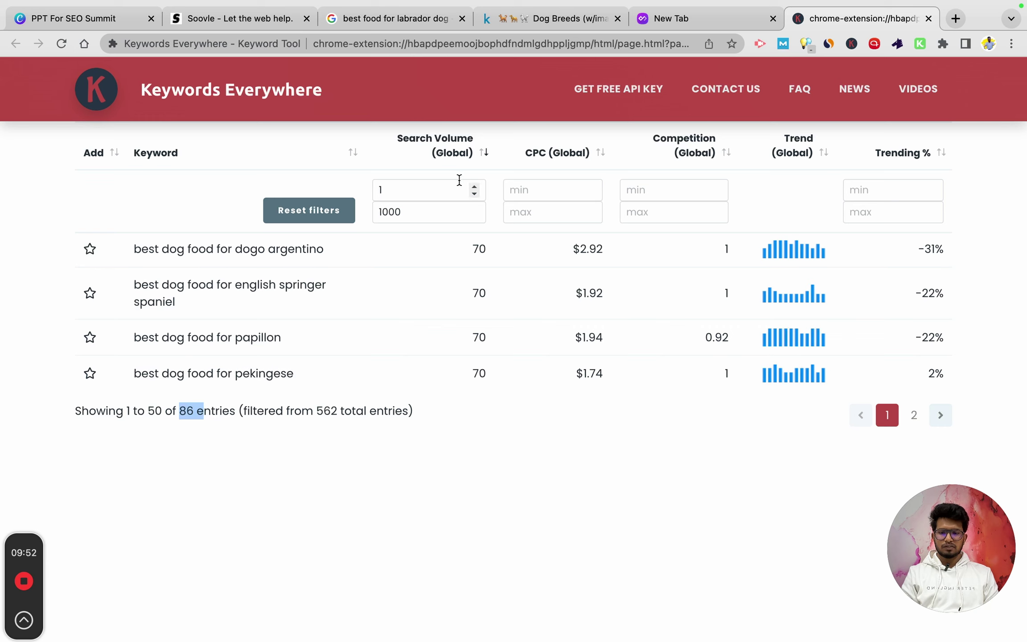
# Raise the maximum global search volume filter to 5000, 6000 and 7000 in turn, checking the number of filtered entries
pyautogui.click(426, 215)
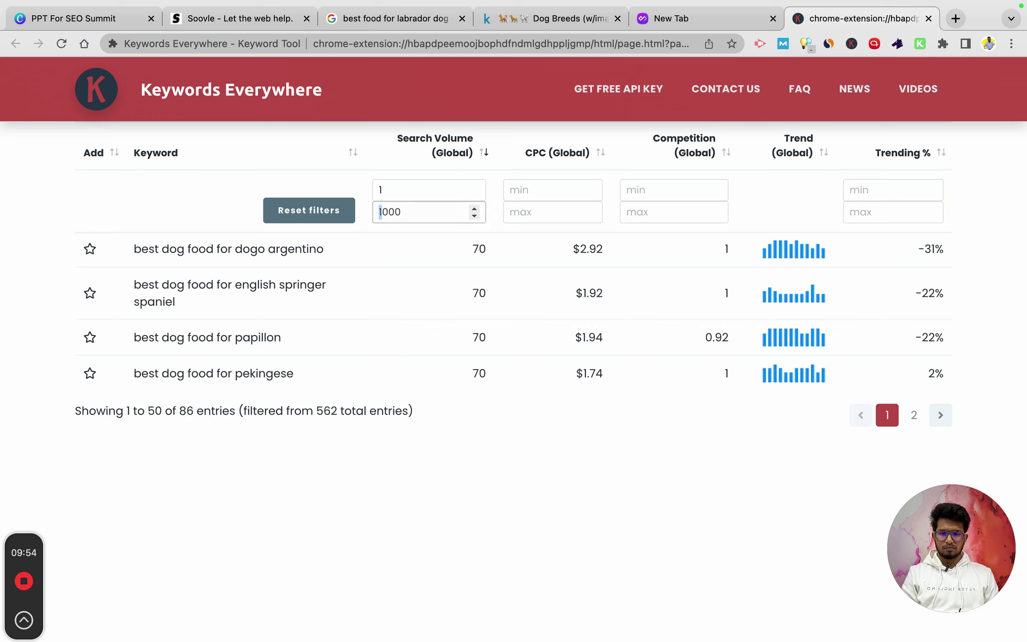
pyautogui.write('5')
pyautogui.click(400, 484)
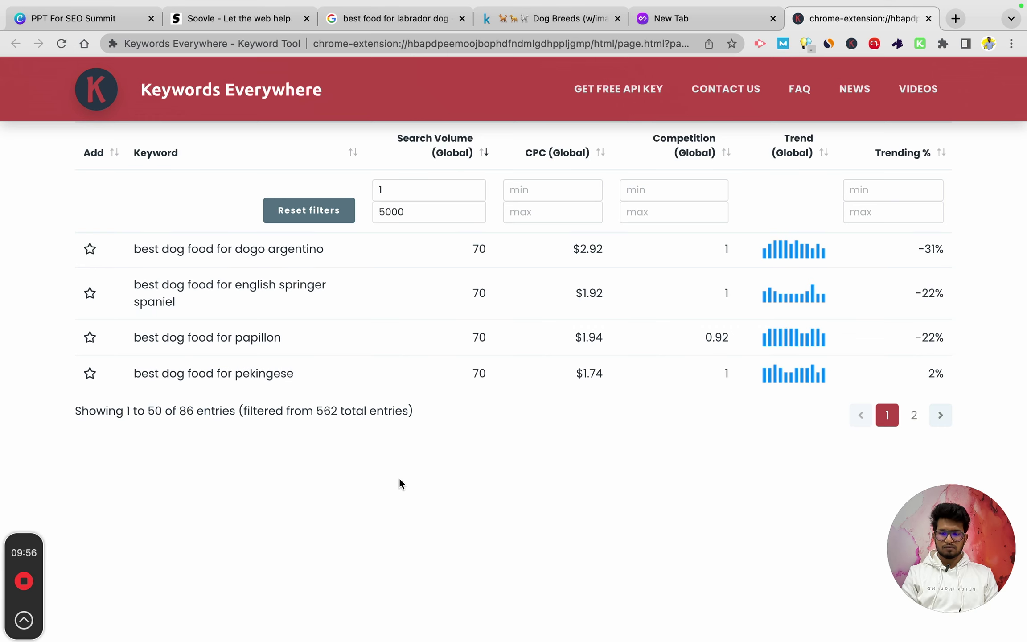
pyautogui.click(387, 213)
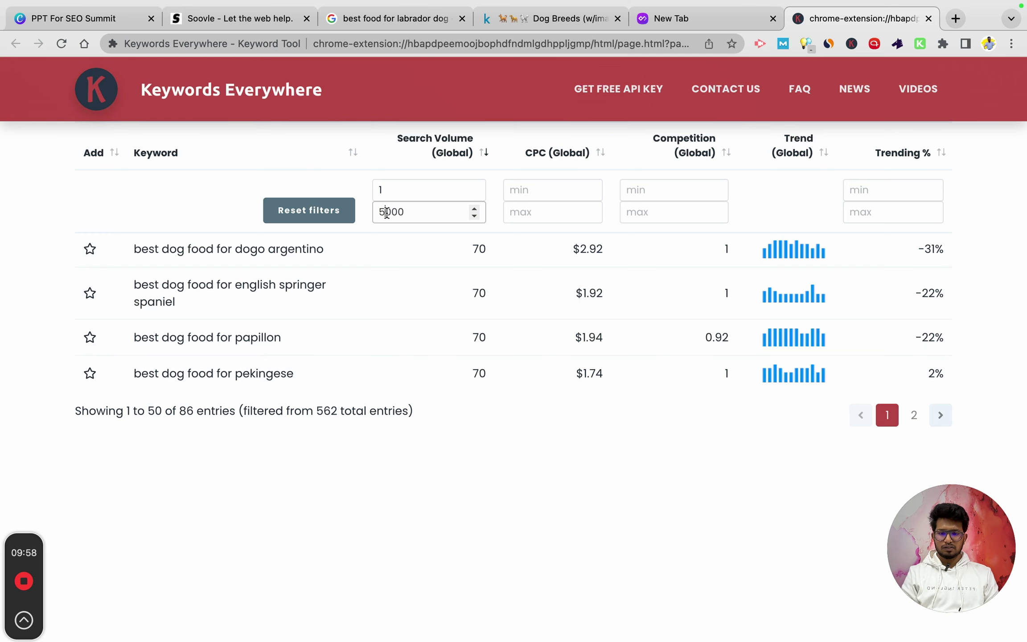
pyautogui.click(406, 461)
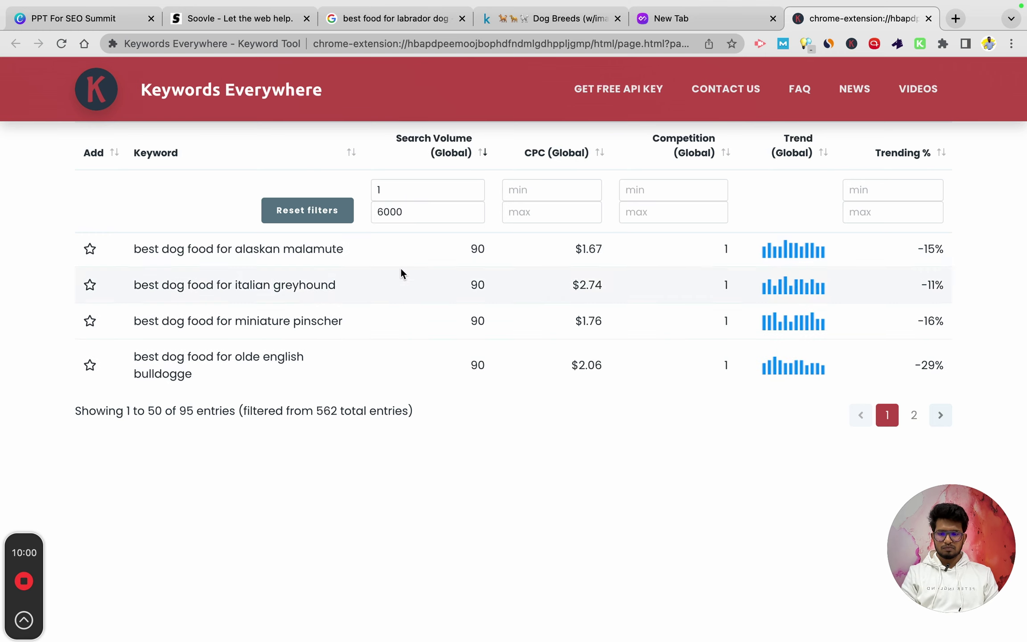
pyautogui.click(382, 212)
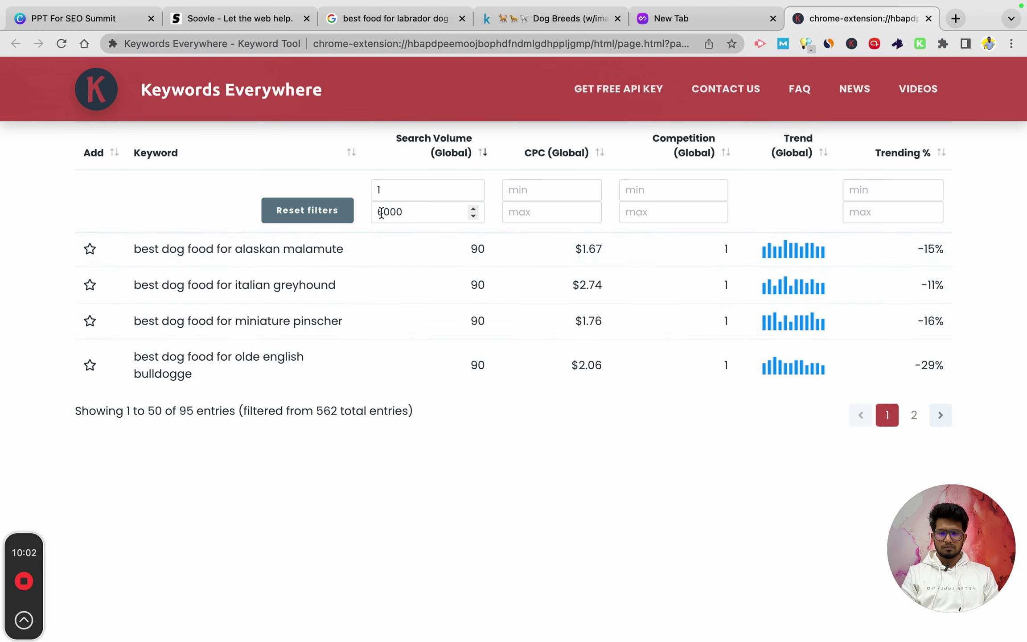
pyautogui.press('BackSpace')
pyautogui.write('7')
pyautogui.click(424, 478)
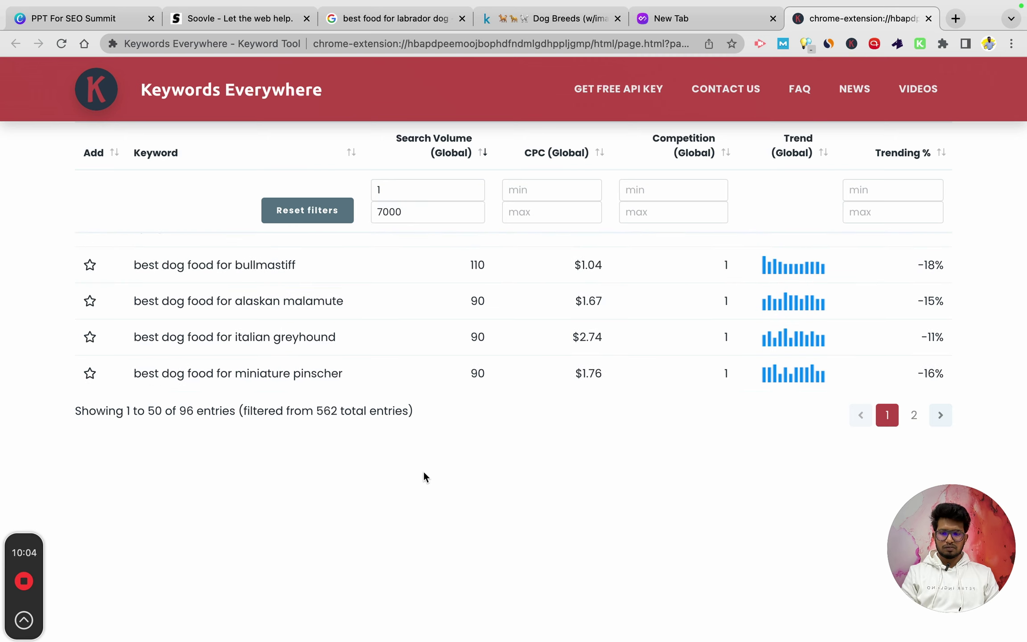
# Set the maximum global search volume filter to 10000 and return to the highest-volume keywords in the results table
pyautogui.click(383, 213)
pyautogui.press('BackSpace')
pyautogui.write('10')
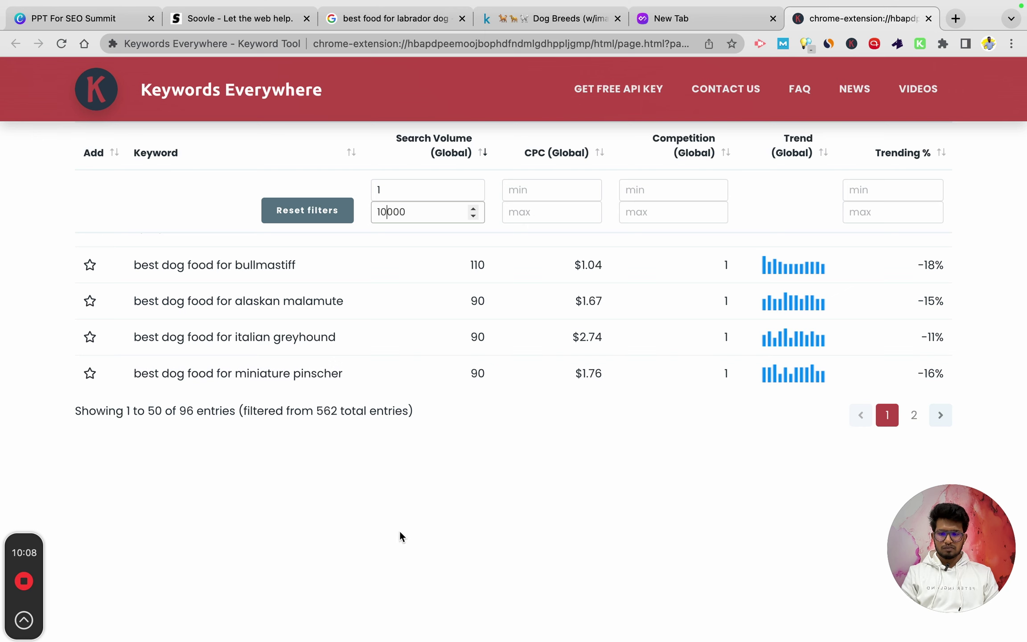
pyautogui.click(400, 536)
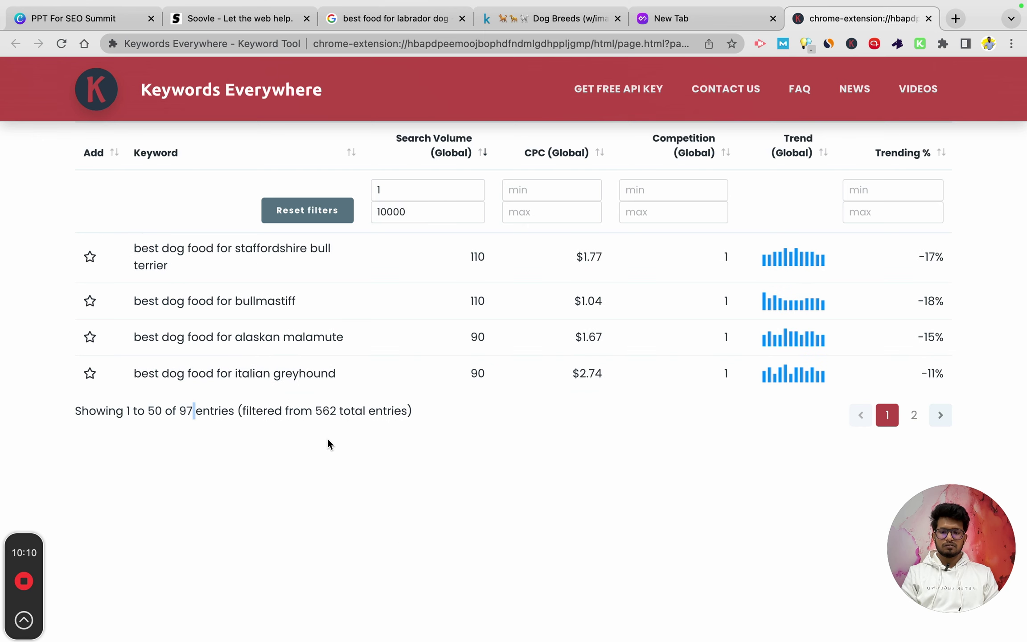
pyautogui.scroll(20, 394, 285)
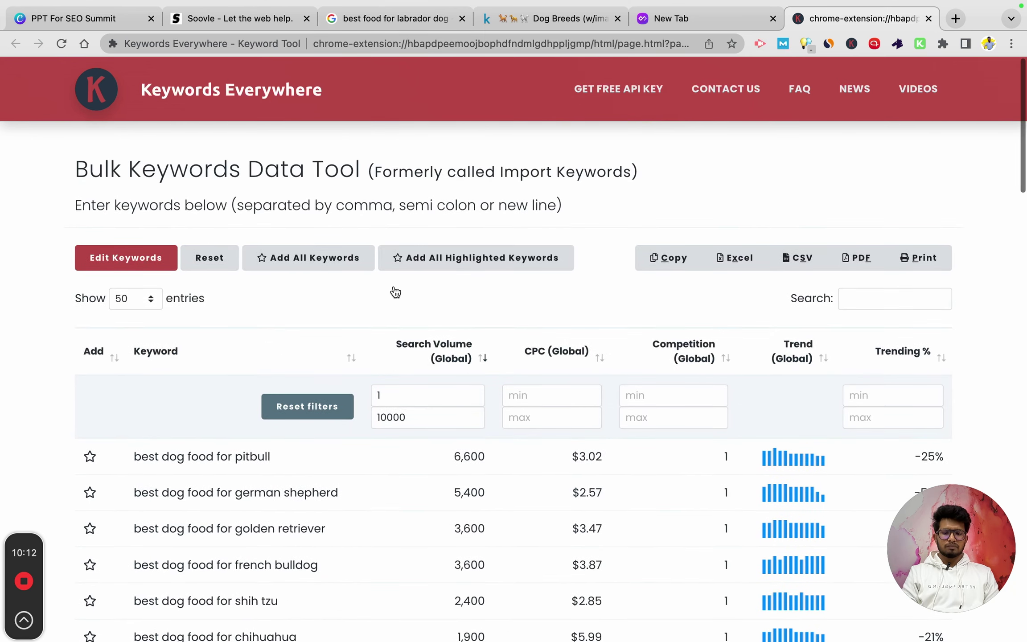
# Sort the filtered keyword table by global search volume in ascending order and highlight its lowest-volume keyword
pyautogui.scroll(-3, 395, 292)
pyautogui.click(488, 249)
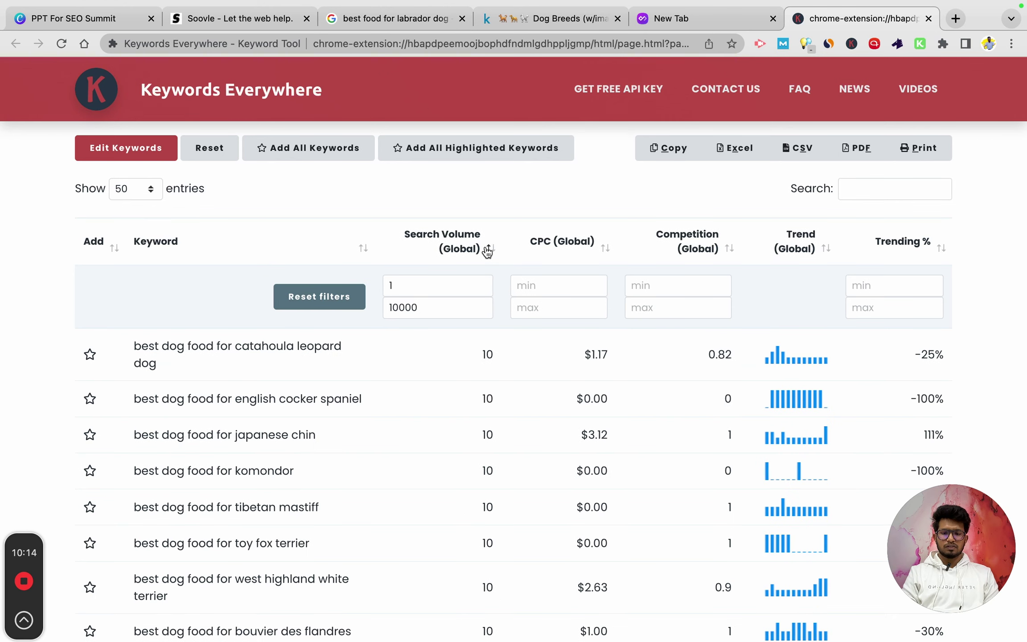
pyautogui.tripleClick(289, 358)
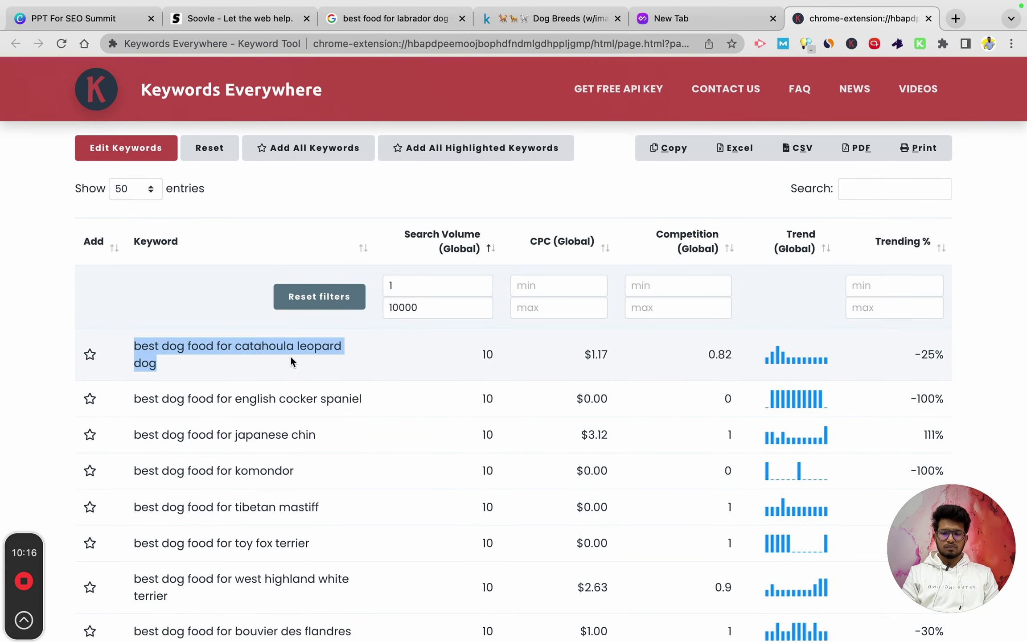
pyautogui.click(285, 359)
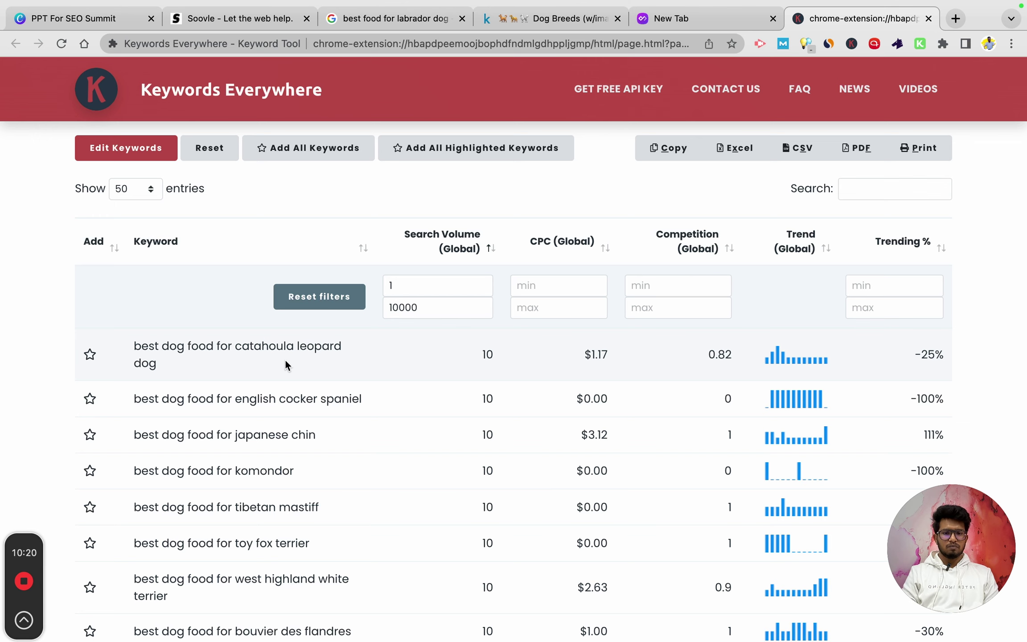
# Export the filtered keyword table as a CSV file and open the downloaded file in Numbers
pyautogui.scroll(-1, 285, 359)
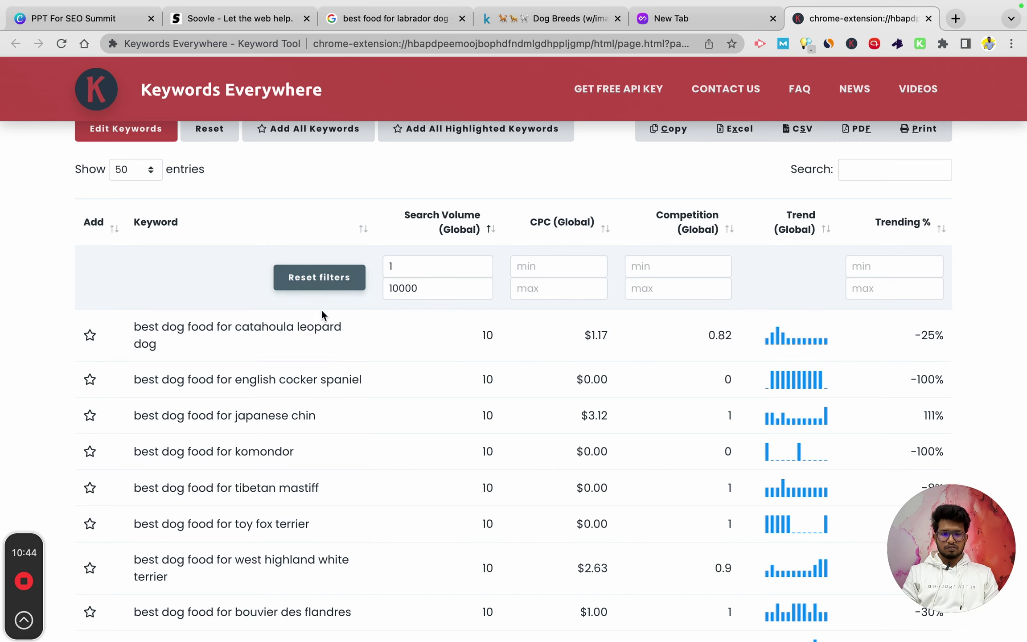
pyautogui.click(794, 135)
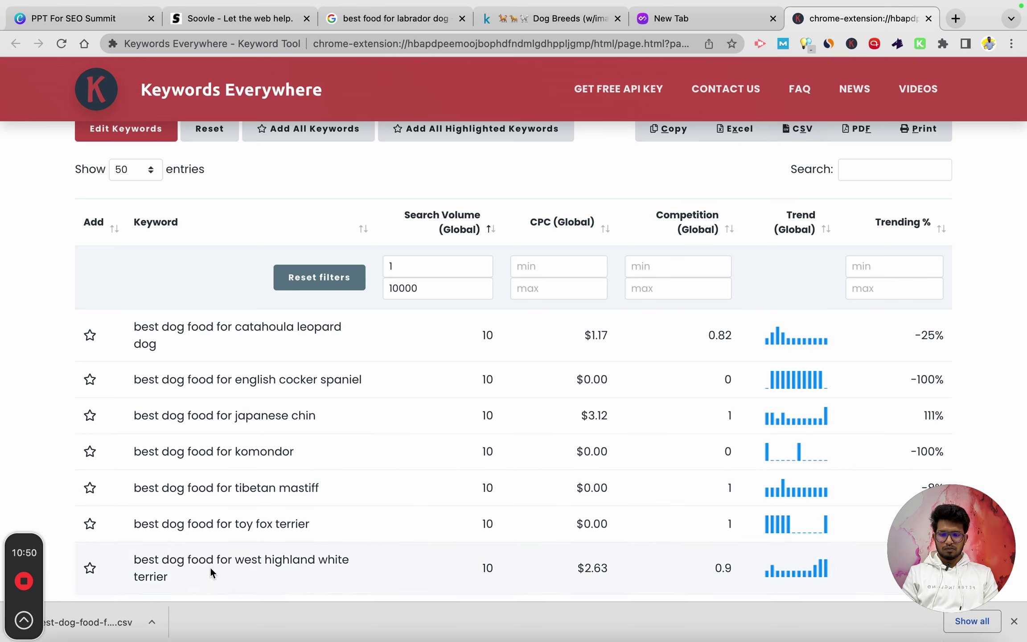
pyautogui.click(120, 621)
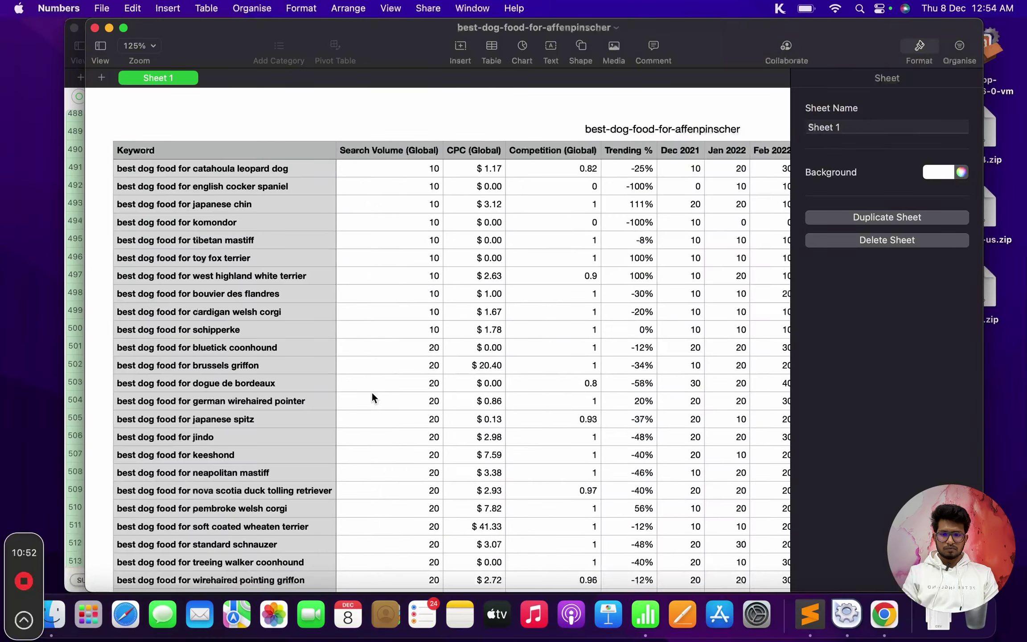
# Copy all the keywords in column A, from "best dog food for catahoula leopard dog" to "best dog food for pitbull"
pyautogui.click(244, 175)
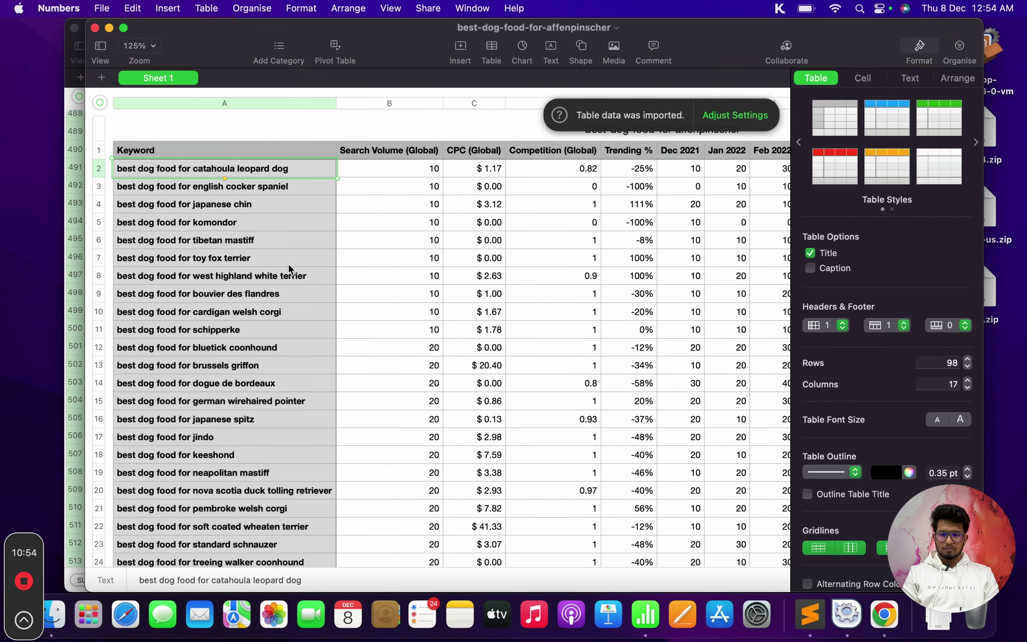
pyautogui.press('shift+super+Down')
pyautogui.press('super+c')
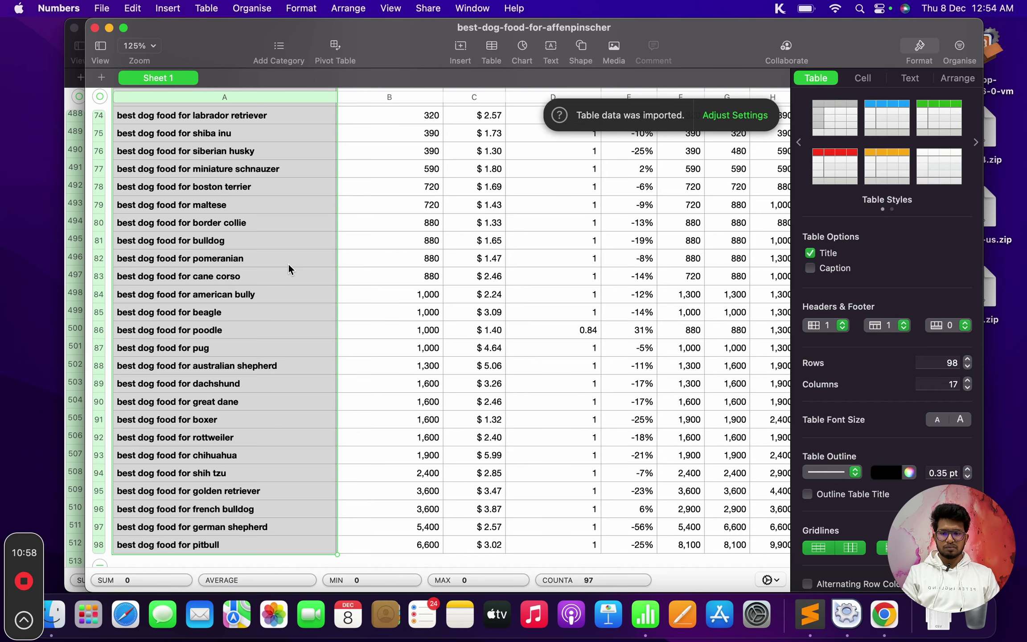
# Create a blank spreadsheet, enter the column A header "Breeds" and paste the copied keywords beneath it
pyautogui.press('super+n')
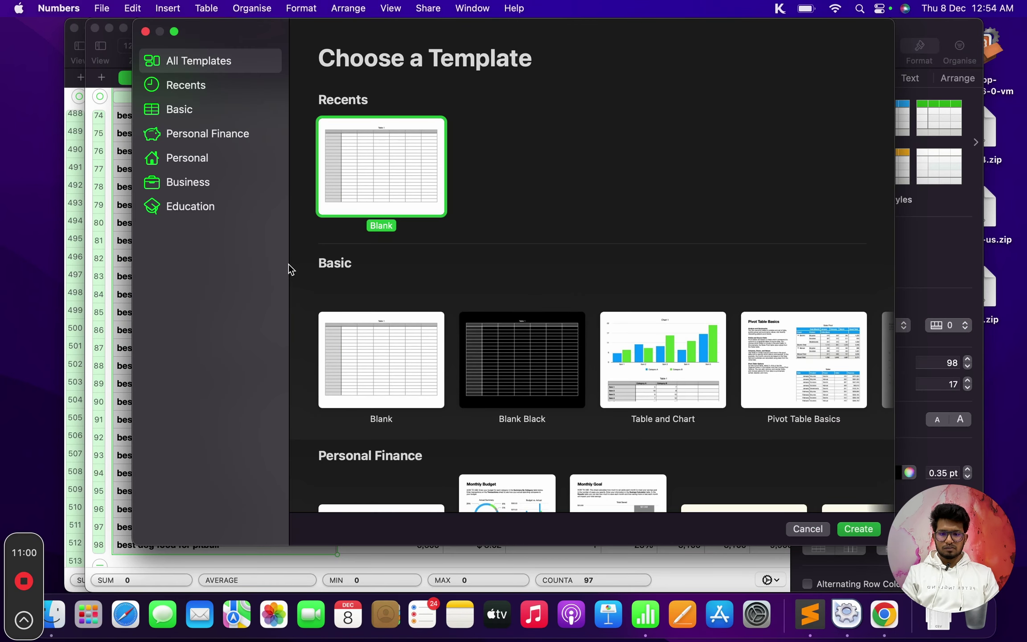
pyautogui.doubleClick(400, 176)
pyautogui.click(186, 155)
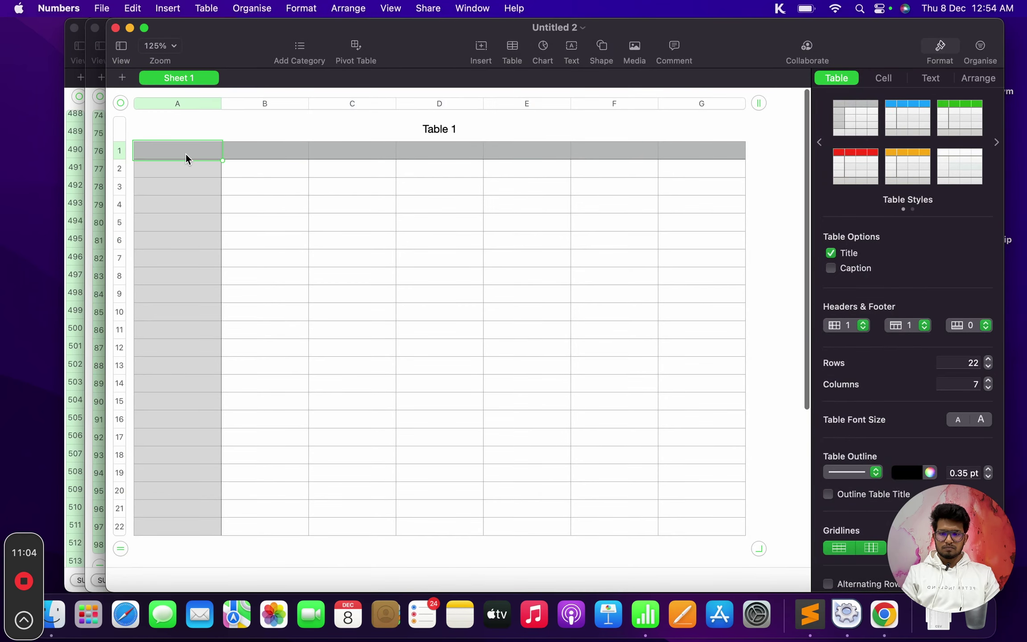
pyautogui.write('Bree')
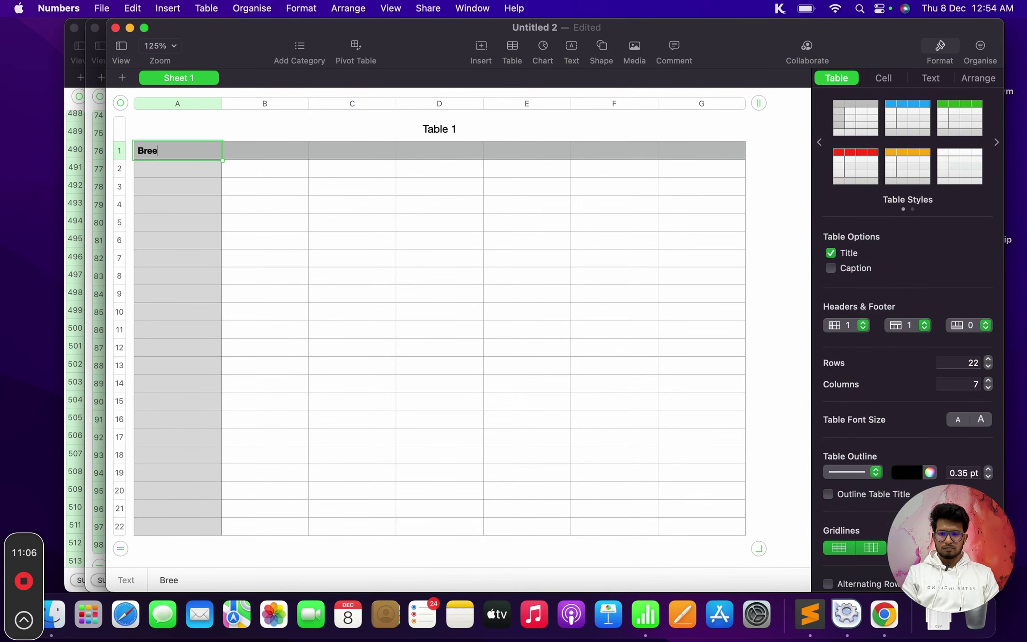
pyautogui.write('ds')
pyautogui.press('Return')
pyautogui.press('super+v')
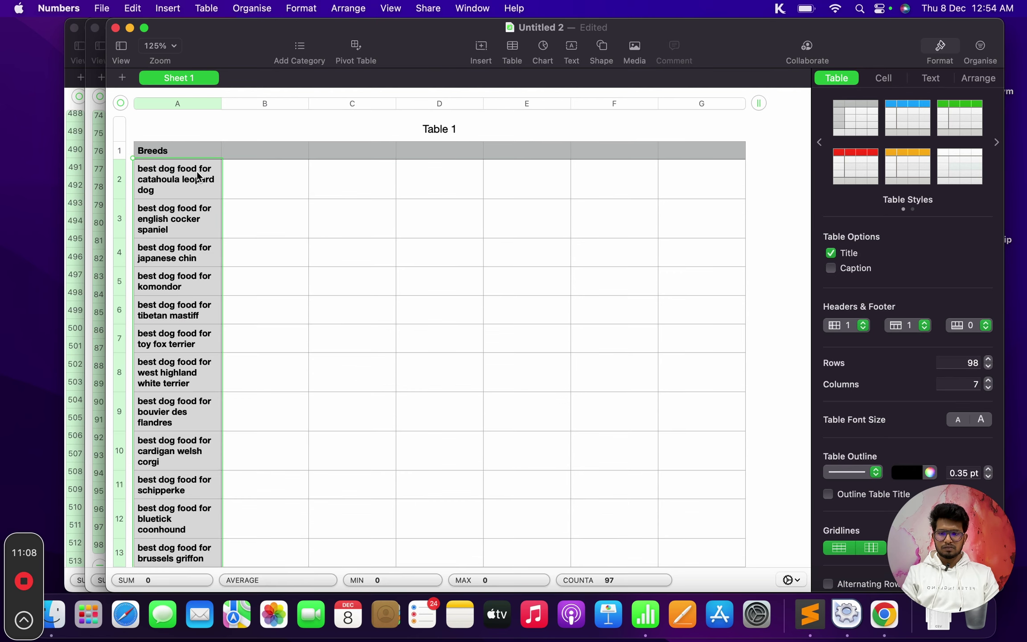
pyautogui.press('super+s')
pyautogui.click(587, 313)
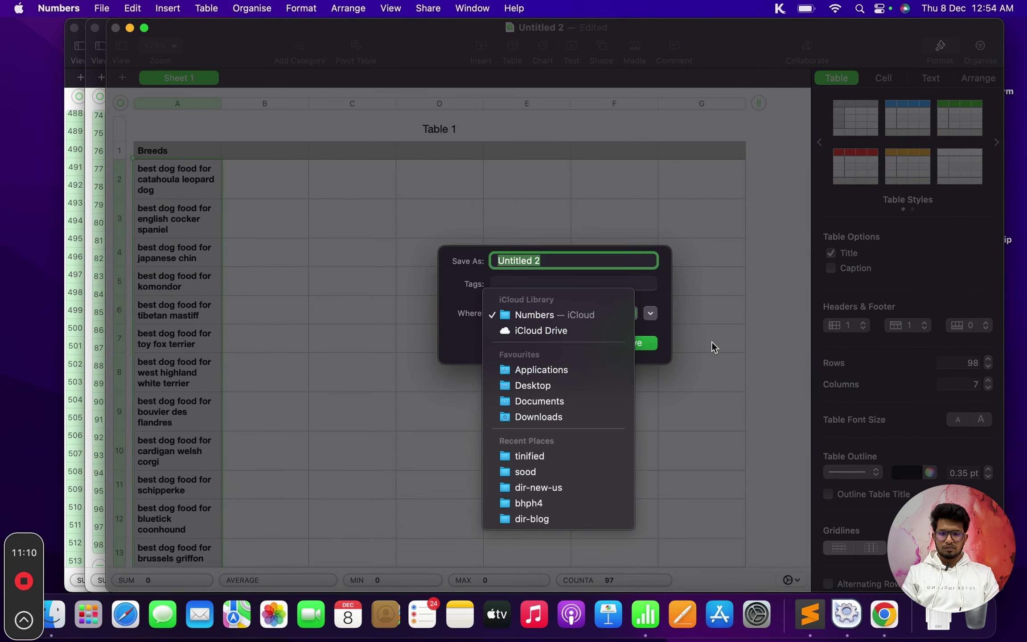
pyautogui.click(117, 5)
pyautogui.click(103, 8)
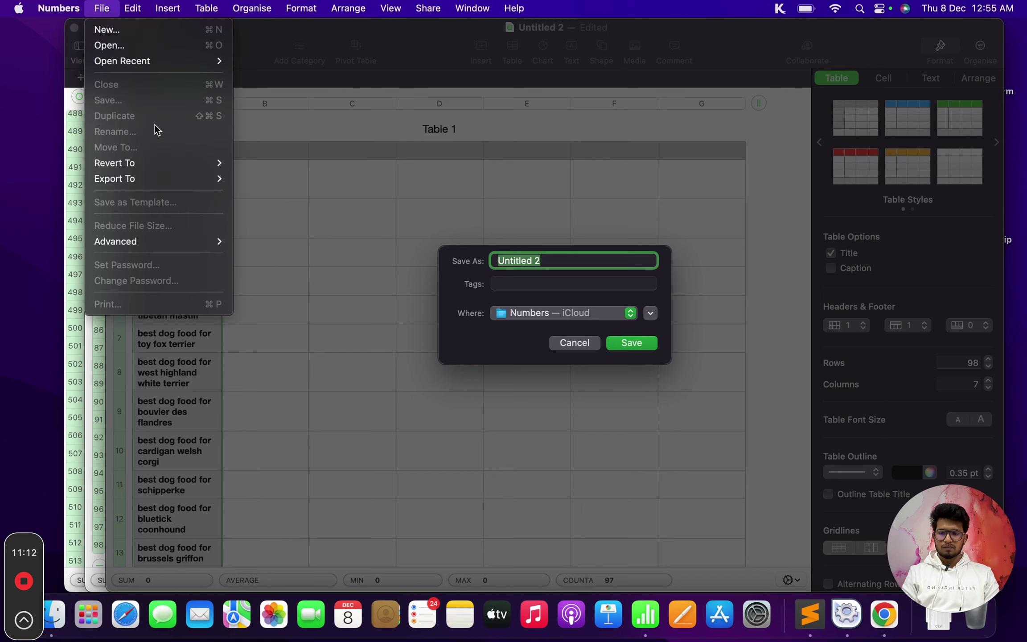
pyautogui.moveTo(156, 179)
pyautogui.click(375, 237)
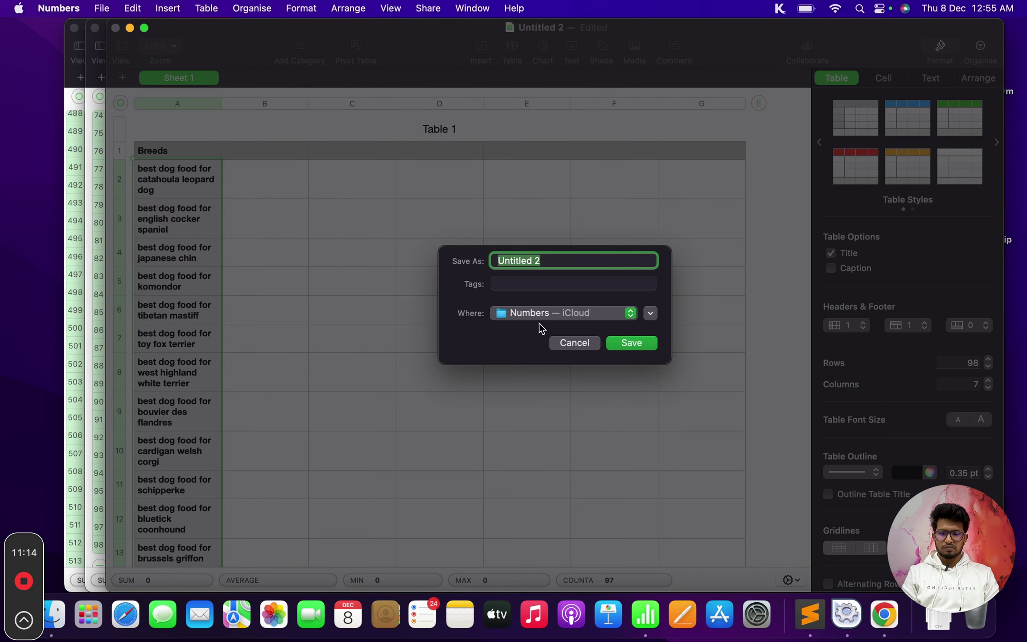
pyautogui.click(587, 347)
# Export the Breeds spreadsheet to the Desktop as a CSV file named "dogbreeds"
pyautogui.click(102, 7)
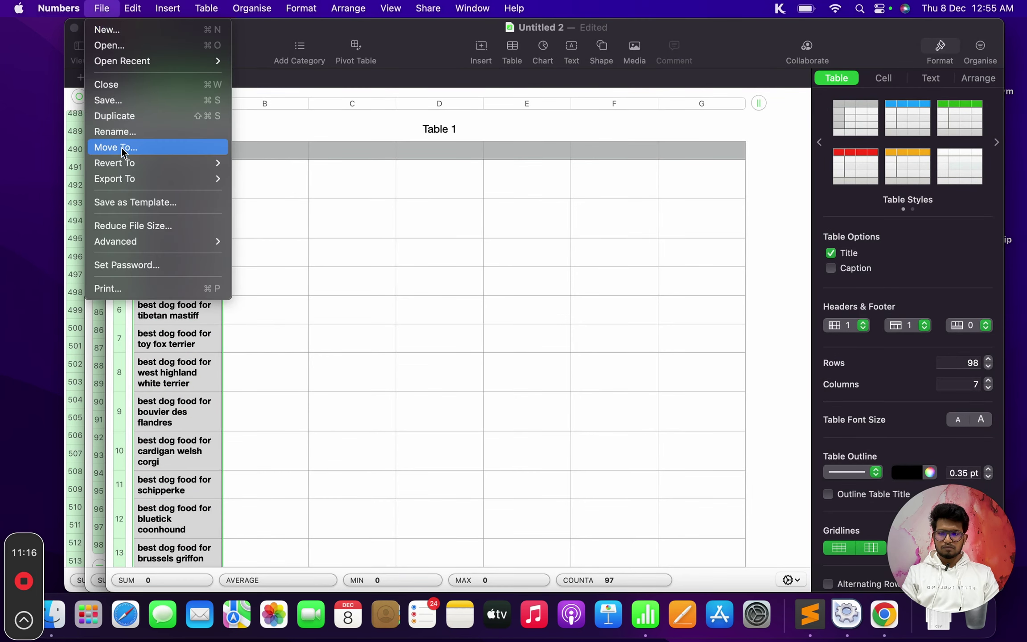
pyautogui.moveTo(133, 168)
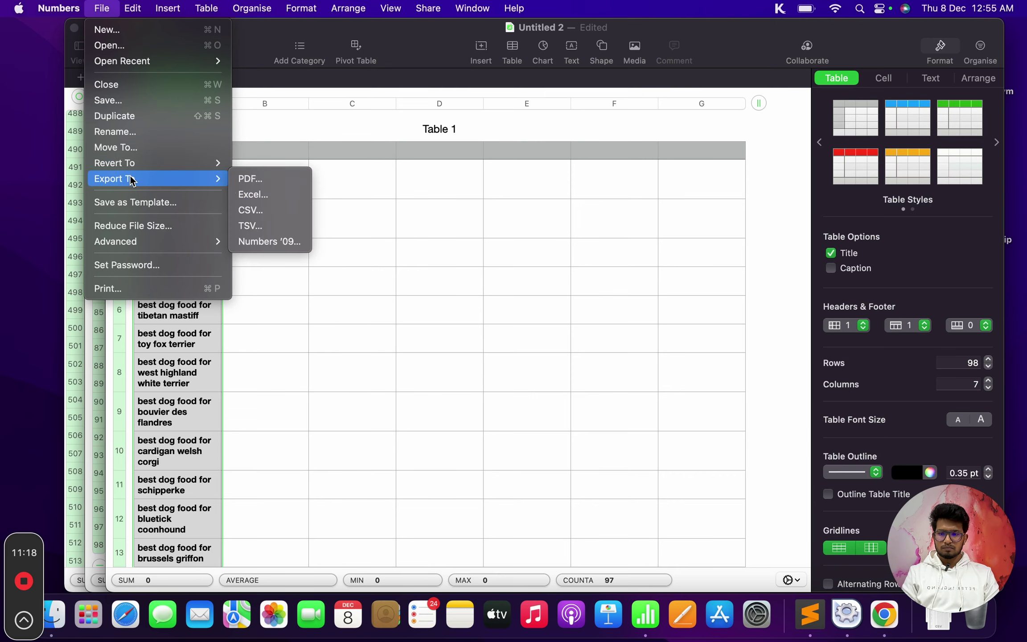
pyautogui.click(255, 209)
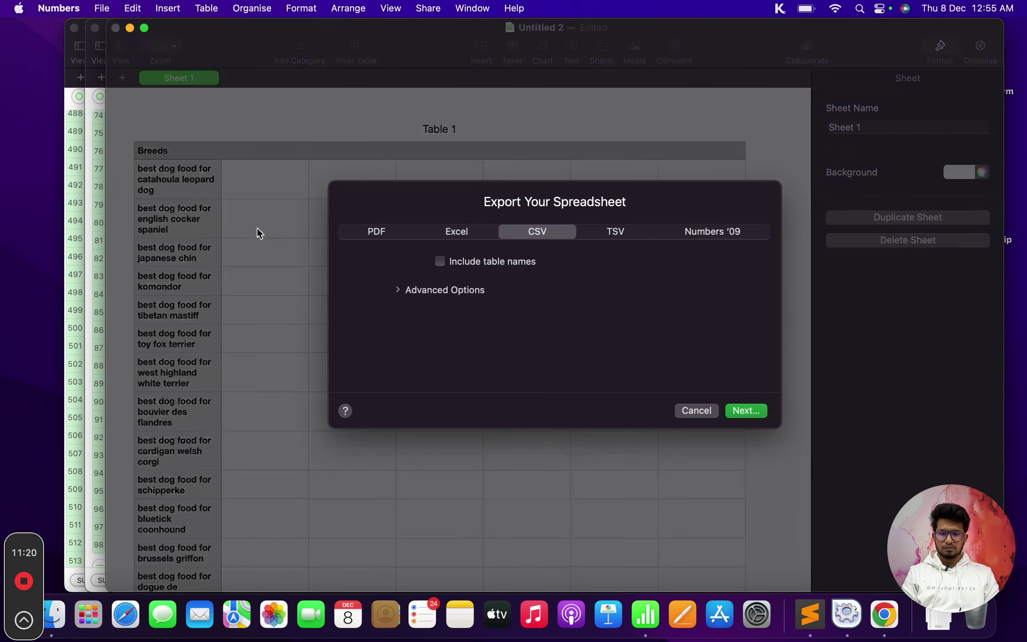
pyautogui.click(755, 414)
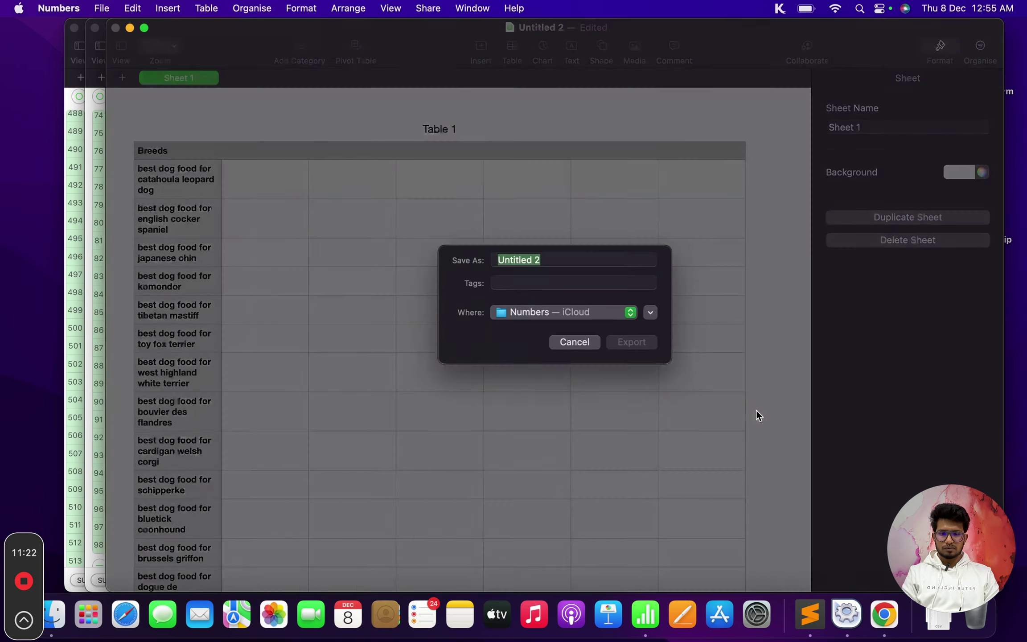
pyautogui.write('dogbreeds')
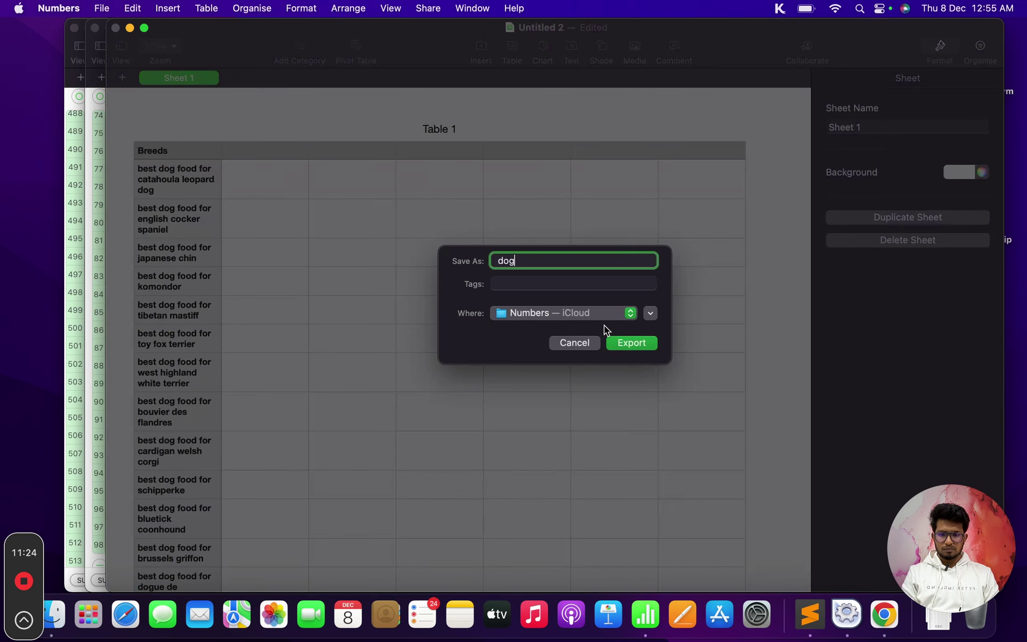
pyautogui.click(591, 317)
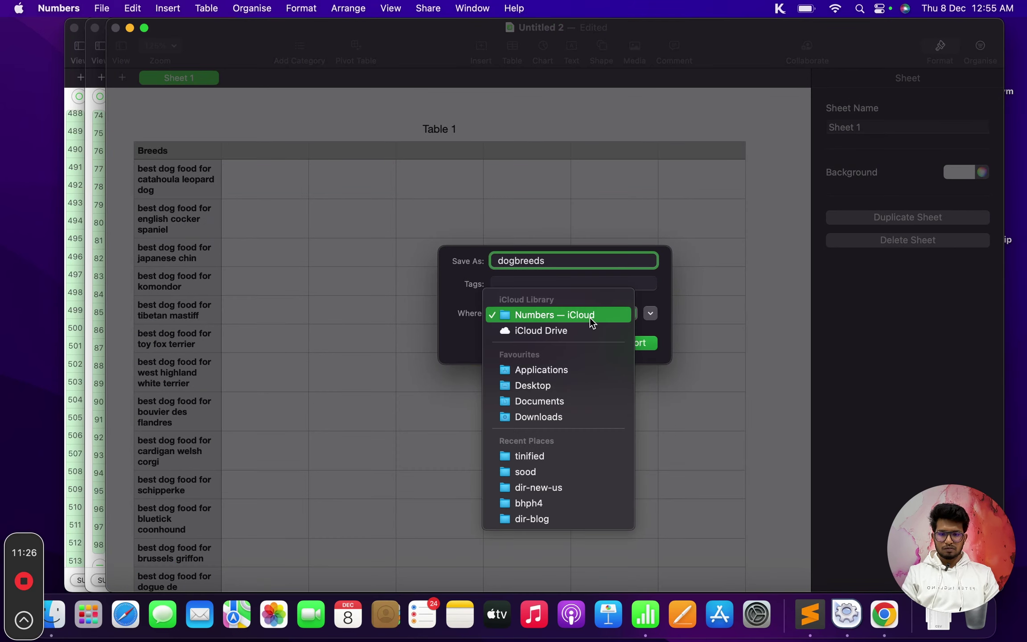
pyautogui.click(576, 385)
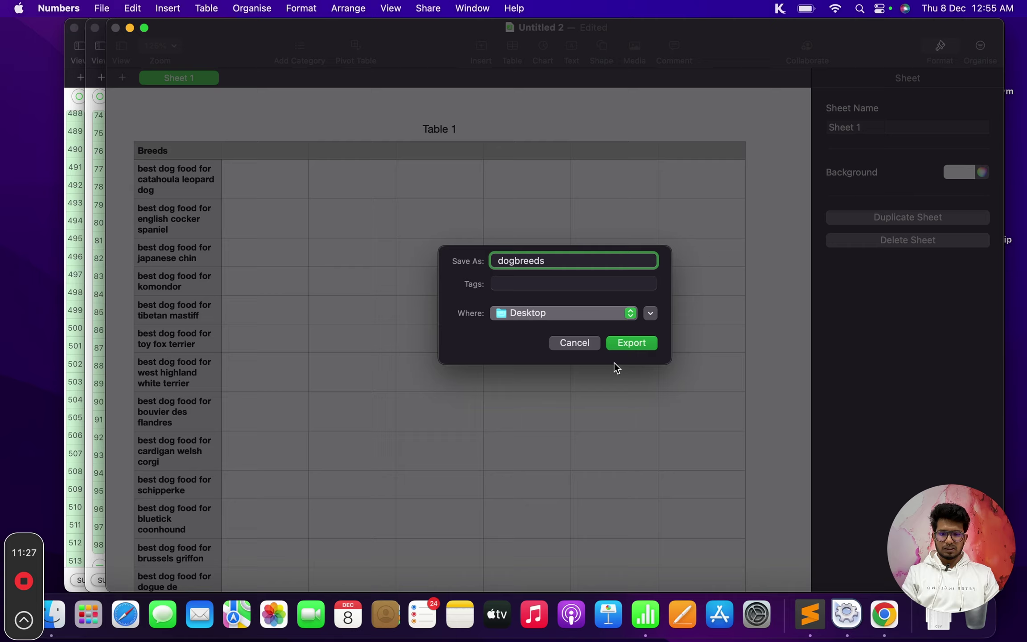
pyautogui.click(628, 343)
# Switch back to Chrome and close every tab except the PPT For SEO Summit presentation
pyautogui.press('super+Tab')
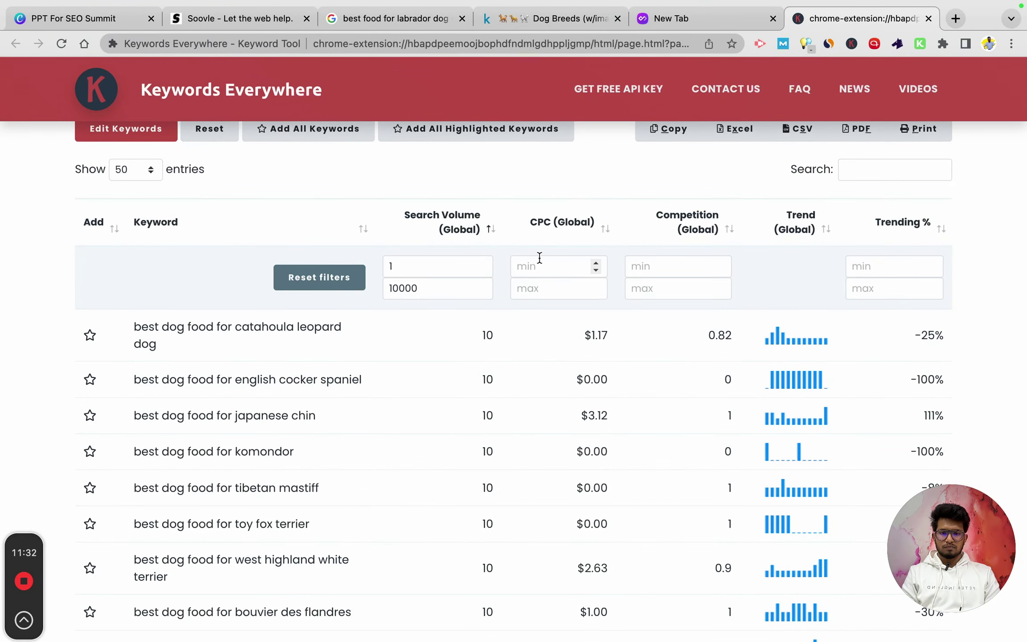
pyautogui.press('super+w')
pyautogui.press('super+w')
pyautogui.press('super+w')
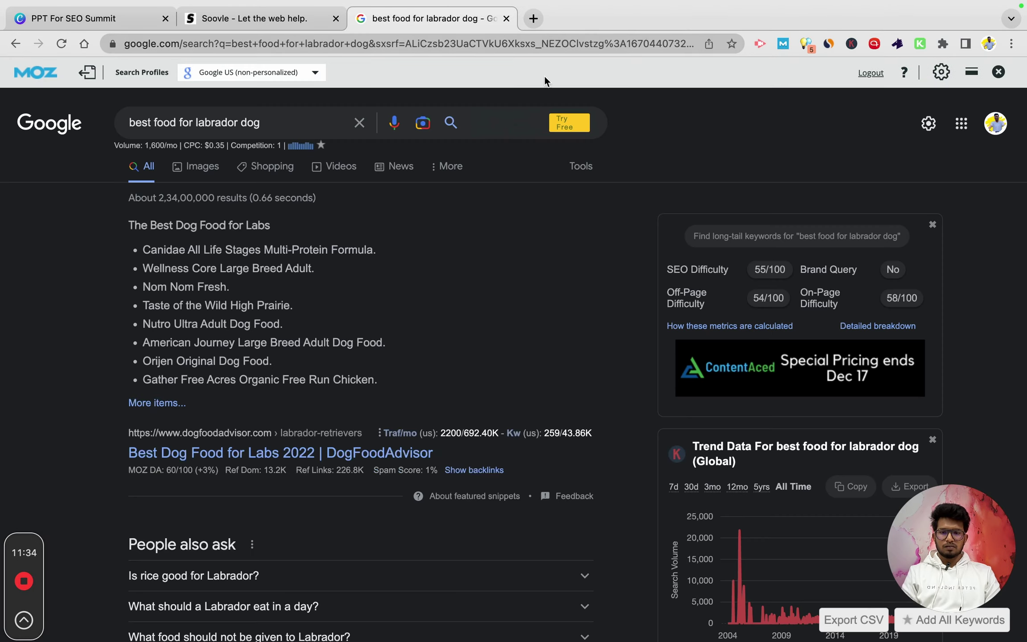
pyautogui.press('super+w')
pyautogui.press('super+w')
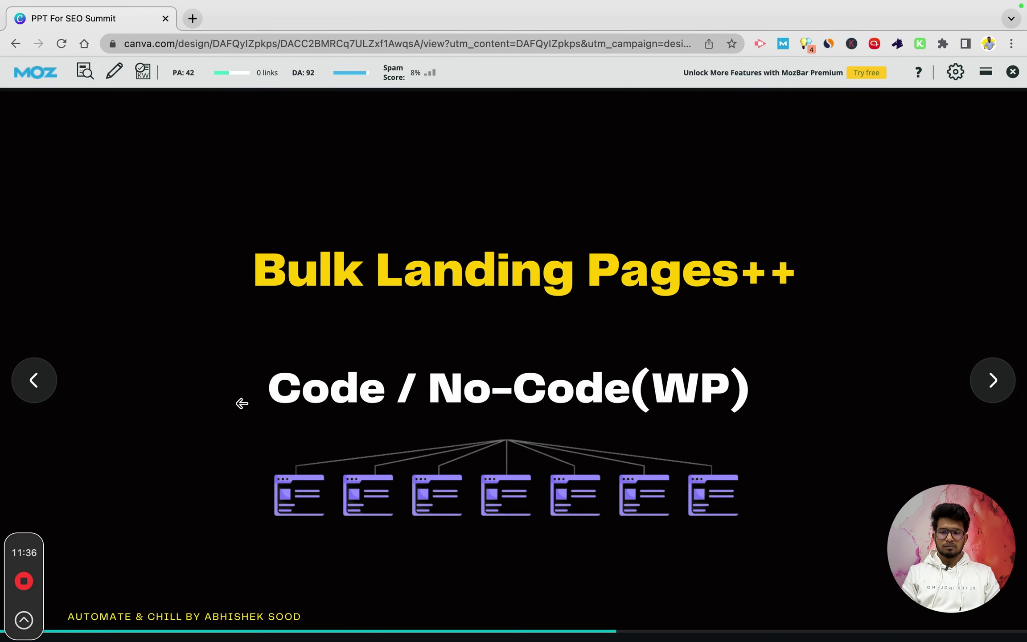
# Go back to the presentation's "Bulk Landing Pages" slide with its three topic cards and close the MozBar
pyautogui.click(37, 380)
pyautogui.click(37, 380)
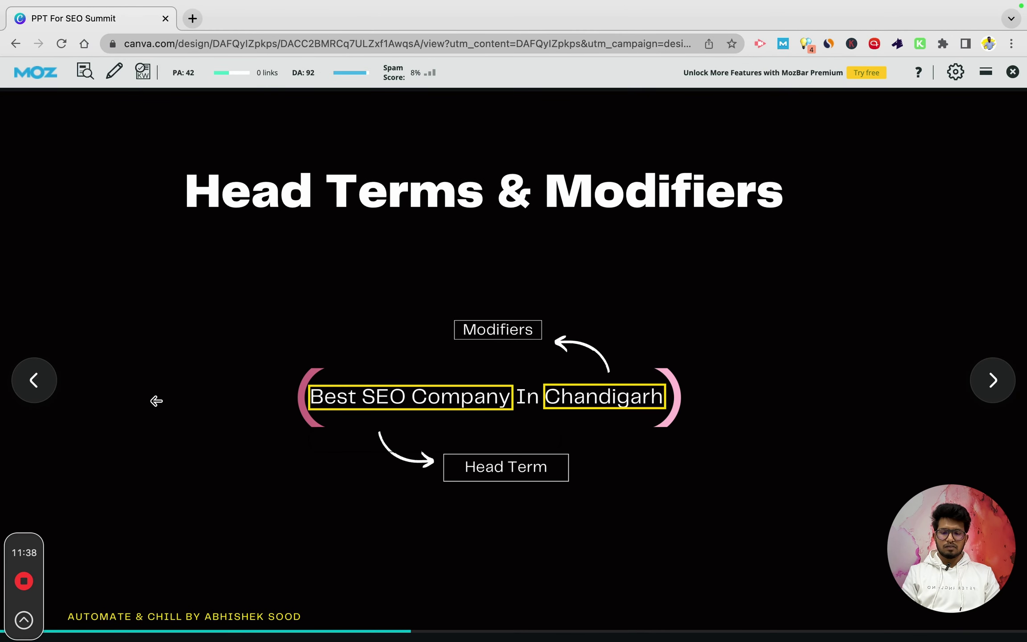
pyautogui.click(18, 394)
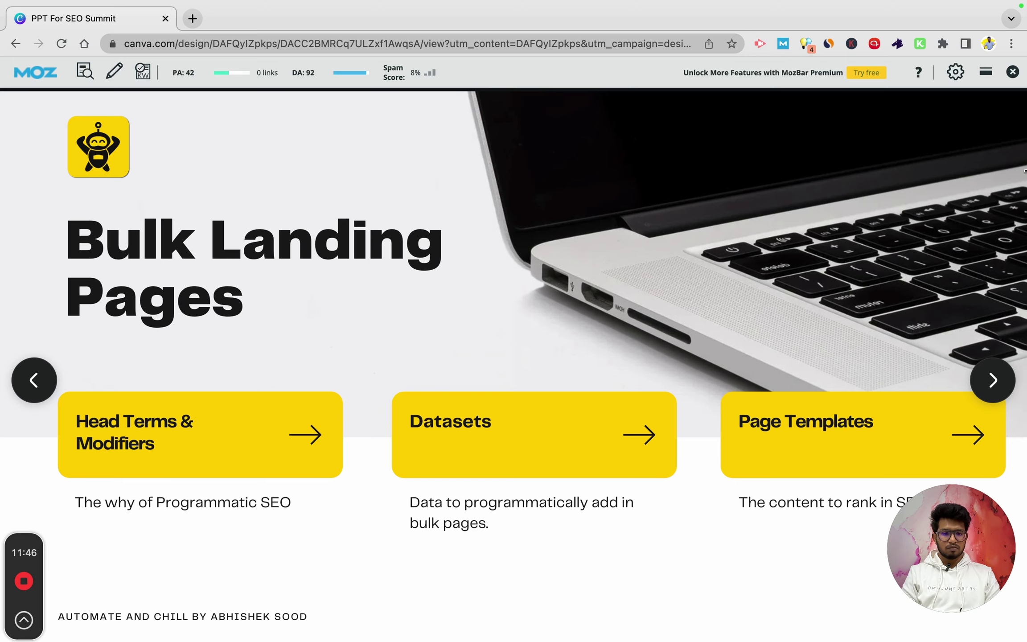
pyautogui.click(1012, 72)
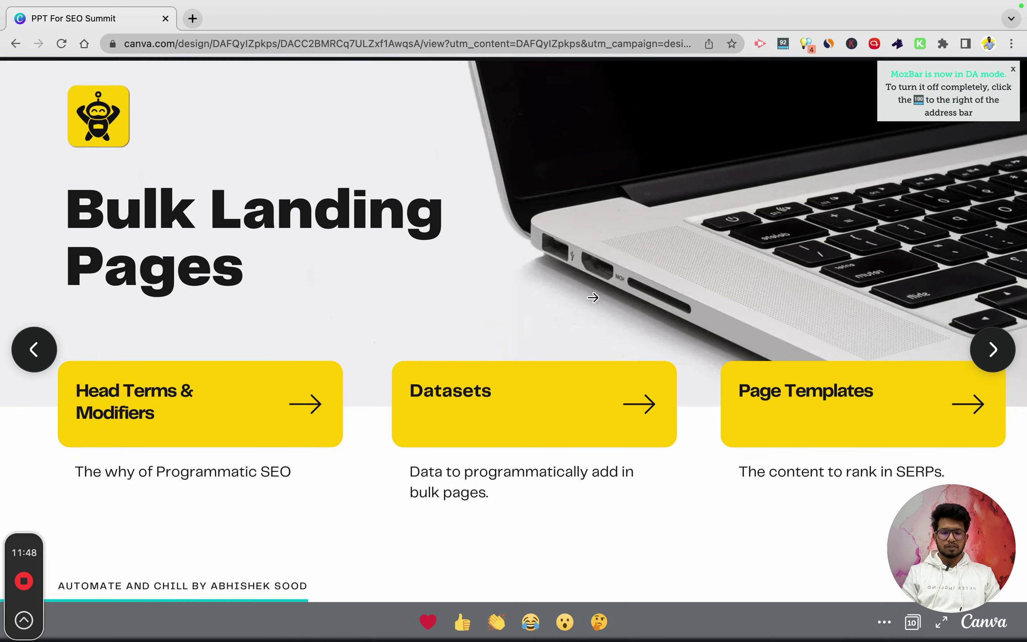
# Open ringsallen.com/wp-admin in a new tab and log in to WordPress with the saved credentials
pyautogui.press('super+t')
pyautogui.write('ringsallen.com')
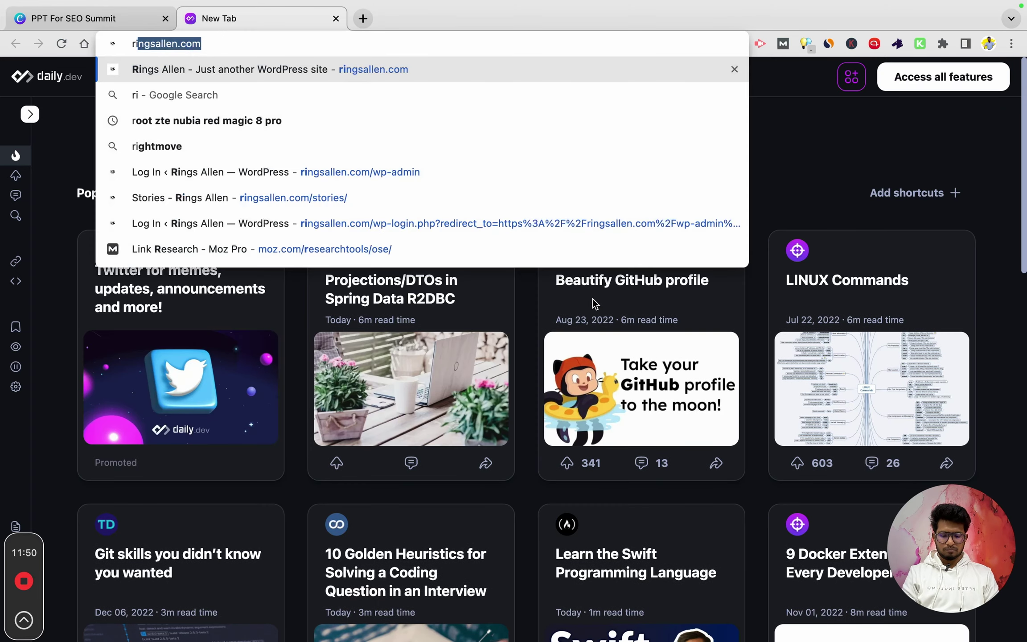
pyautogui.write('/wp-admin')
pyautogui.press('Return')
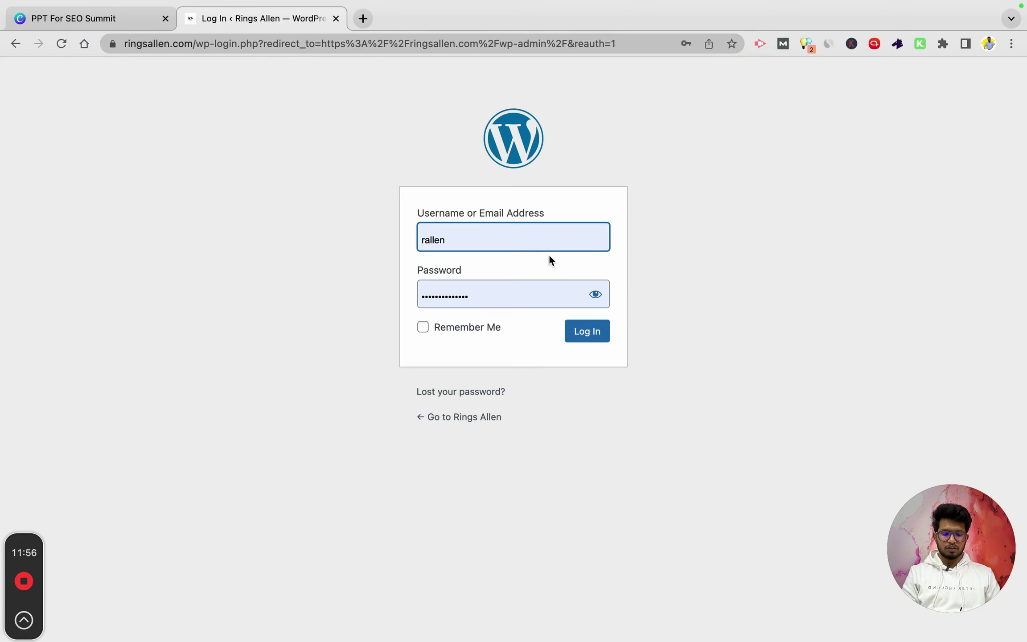
pyautogui.press('Return')
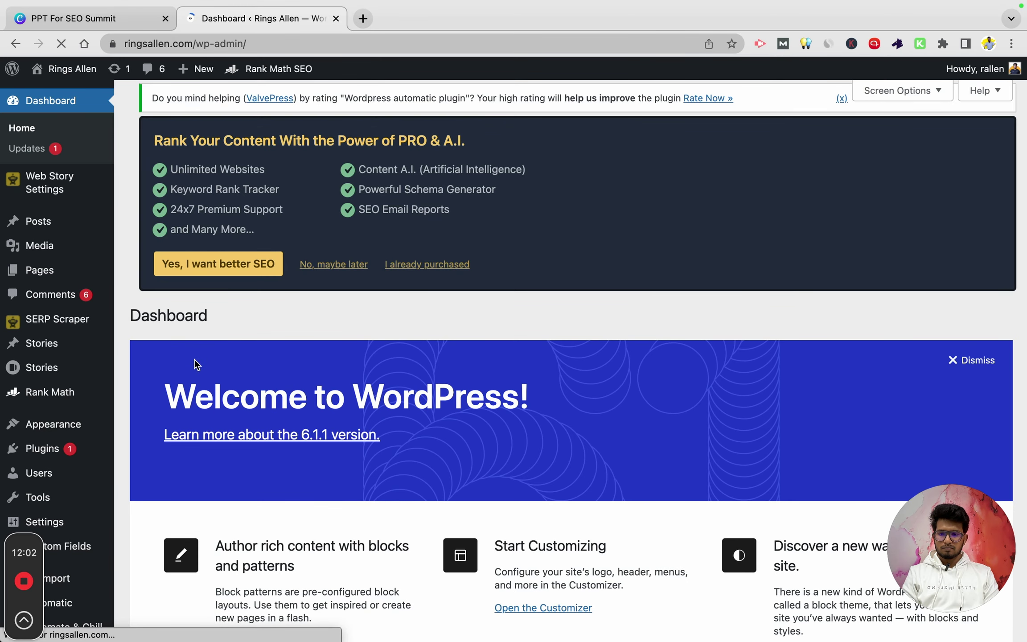
# Open the New Import page of the All Import plugin from the WordPress dashboard
pyautogui.scroll(-3, 126, 368)
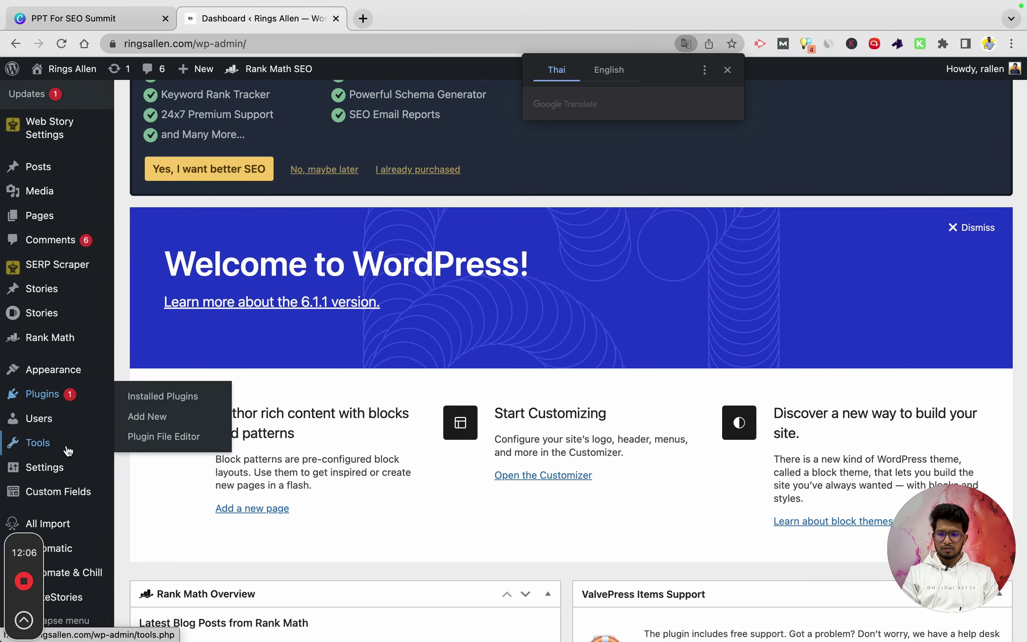
pyautogui.scroll(-5, 68, 451)
pyautogui.click(63, 533)
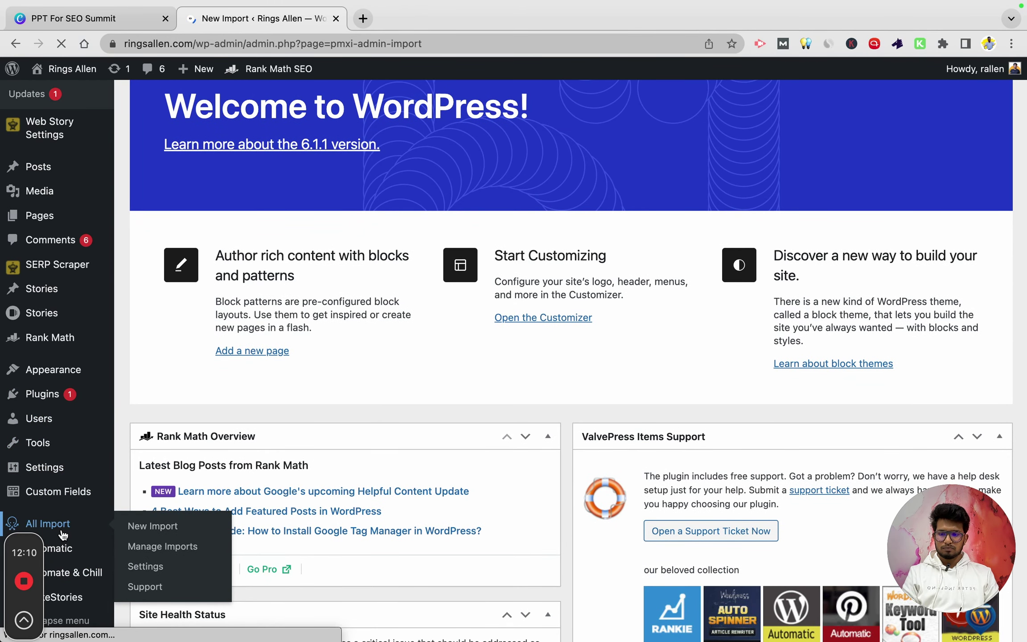
# Search Google for "wp all import" in a new tab
pyautogui.hotkey('ctrl', 't')
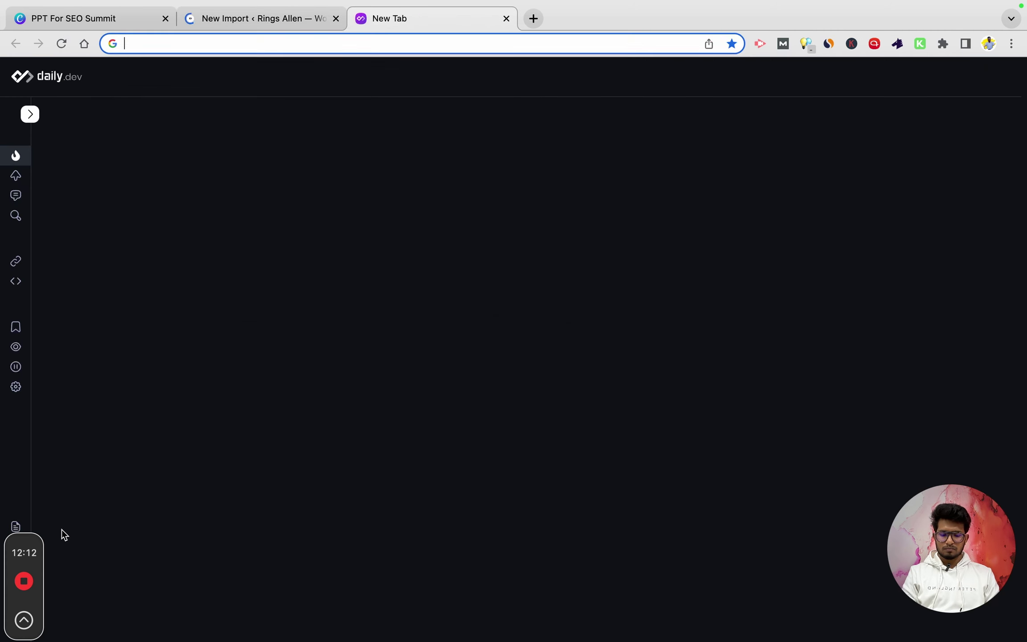
pyautogui.write('wp all import')
pyautogui.press('Return')
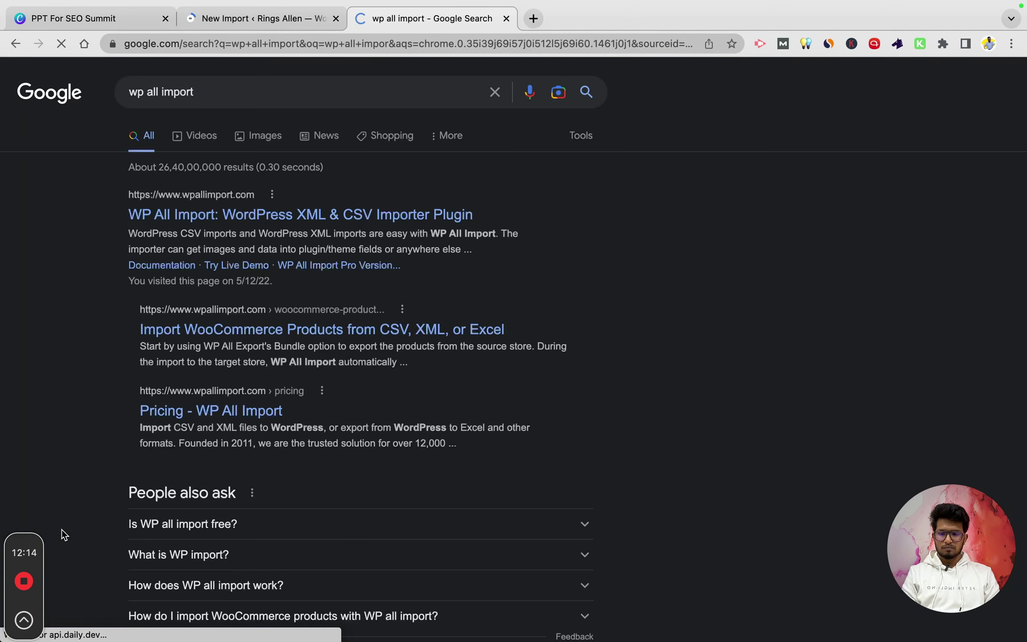
# Open the WP All Import plugin page on wordpress.org from the search results, examine its title, and close the page
pyautogui.scroll(-10, 302, 308)
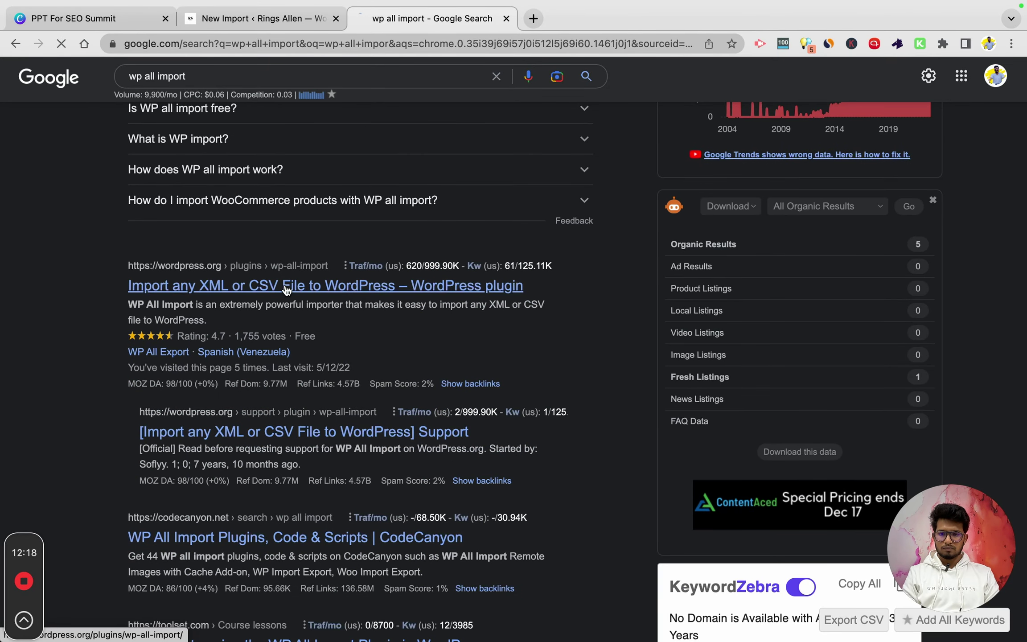
pyautogui.click(287, 289)
pyautogui.scroll(-5, 294, 321)
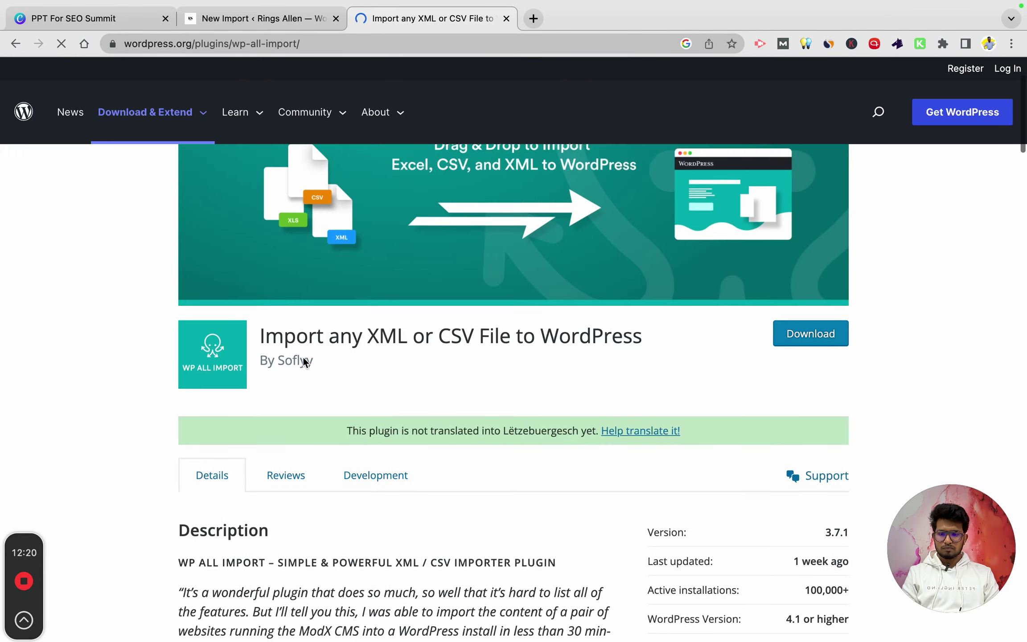
pyautogui.moveTo(263, 289); pyautogui.dragTo(629, 287)
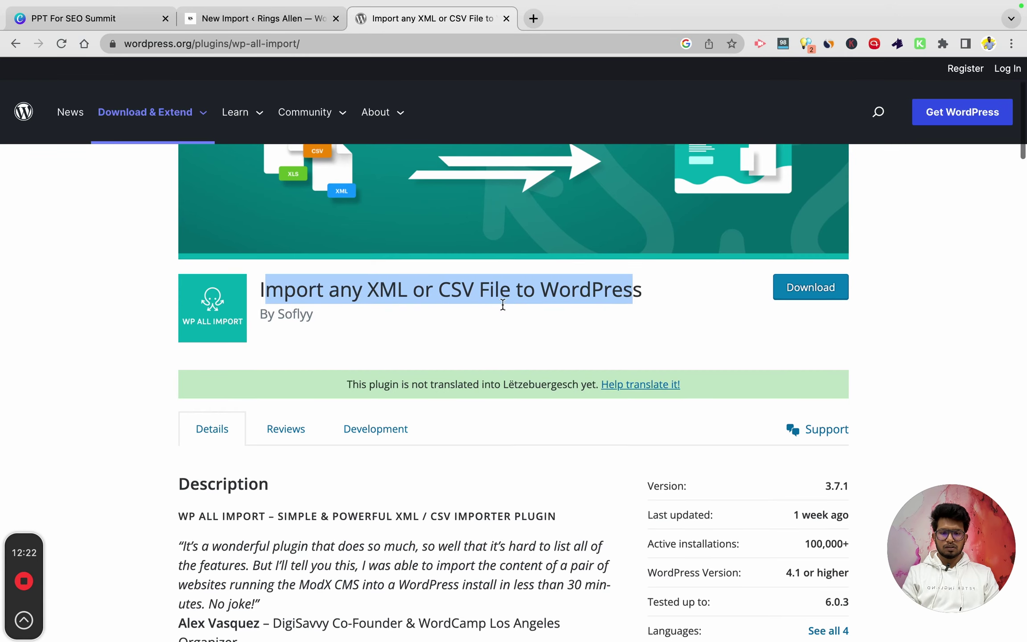
pyautogui.scroll(3, 502, 301)
pyautogui.tripleClick(454, 412)
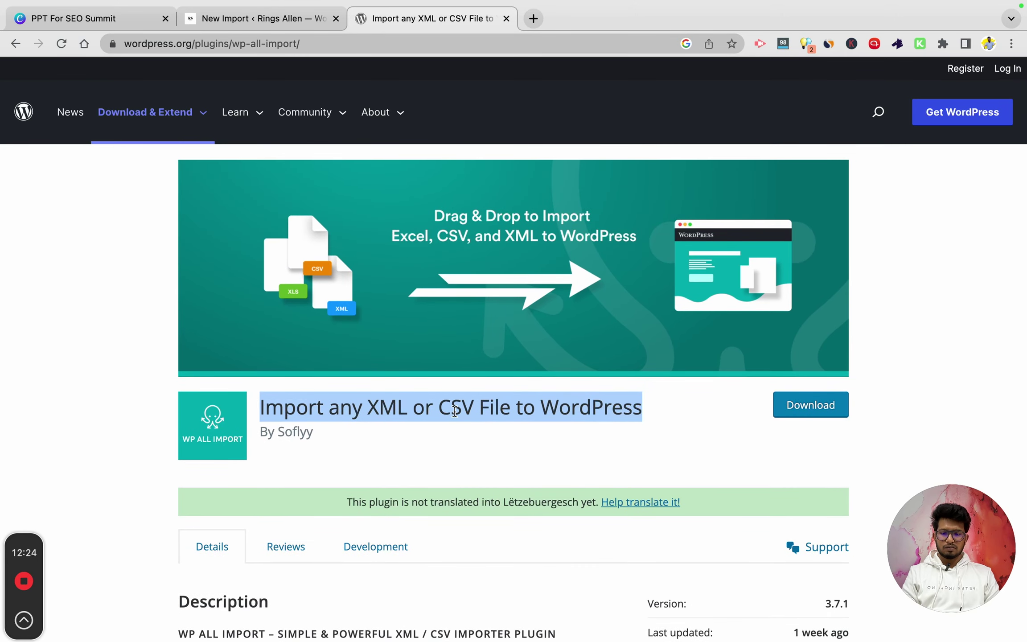
pyautogui.click(478, 411)
pyautogui.press('super+w')
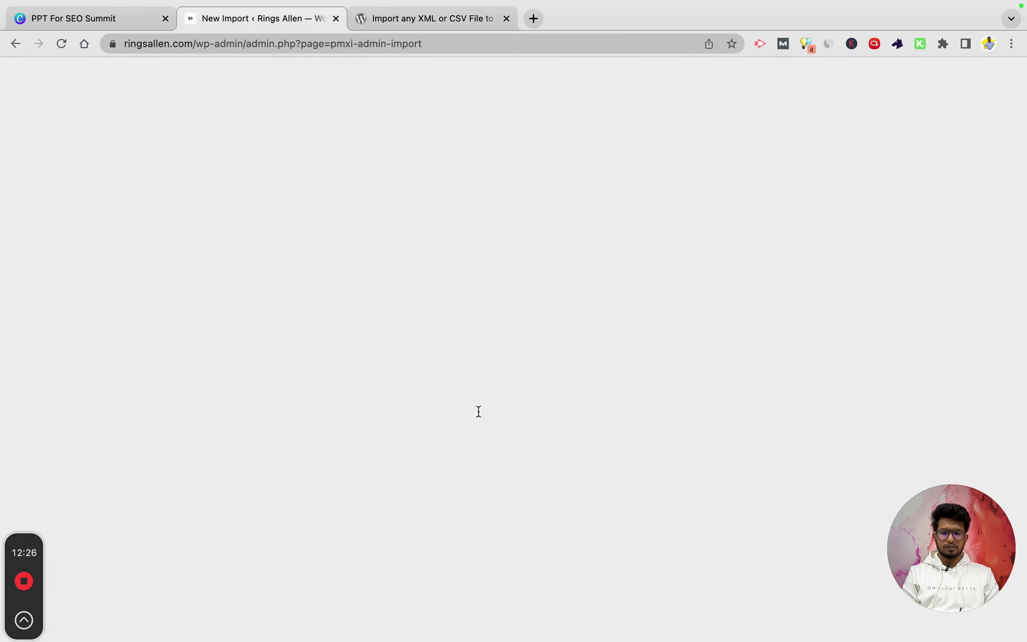
# Upload the dogbreeds CSV file from the Desktop as the data source of the new import
pyautogui.scroll(-2, 415, 377)
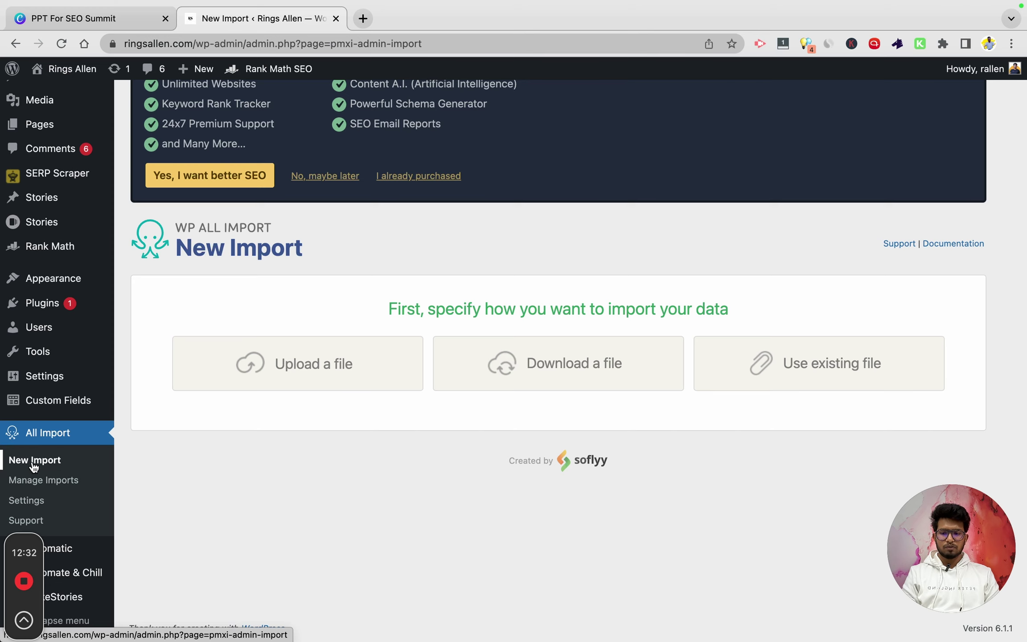
pyautogui.click(268, 359)
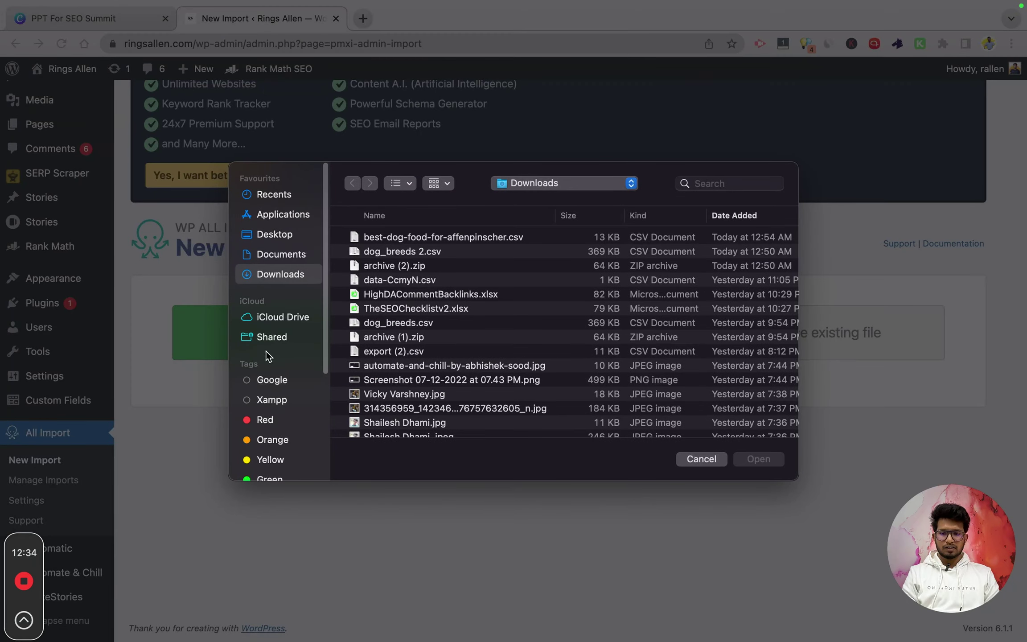
pyautogui.click(275, 237)
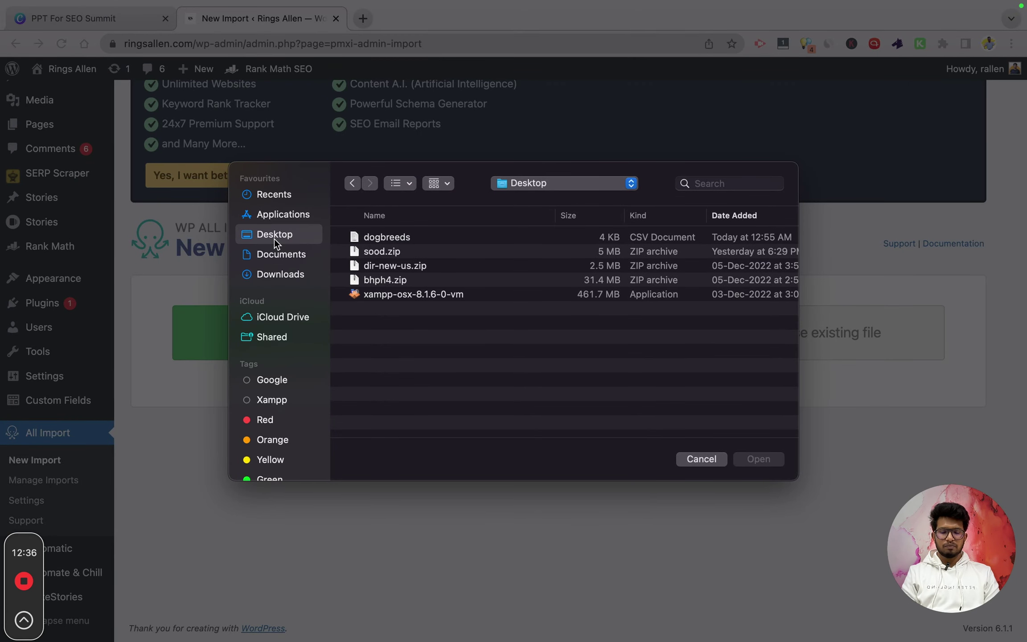
pyautogui.doubleClick(380, 238)
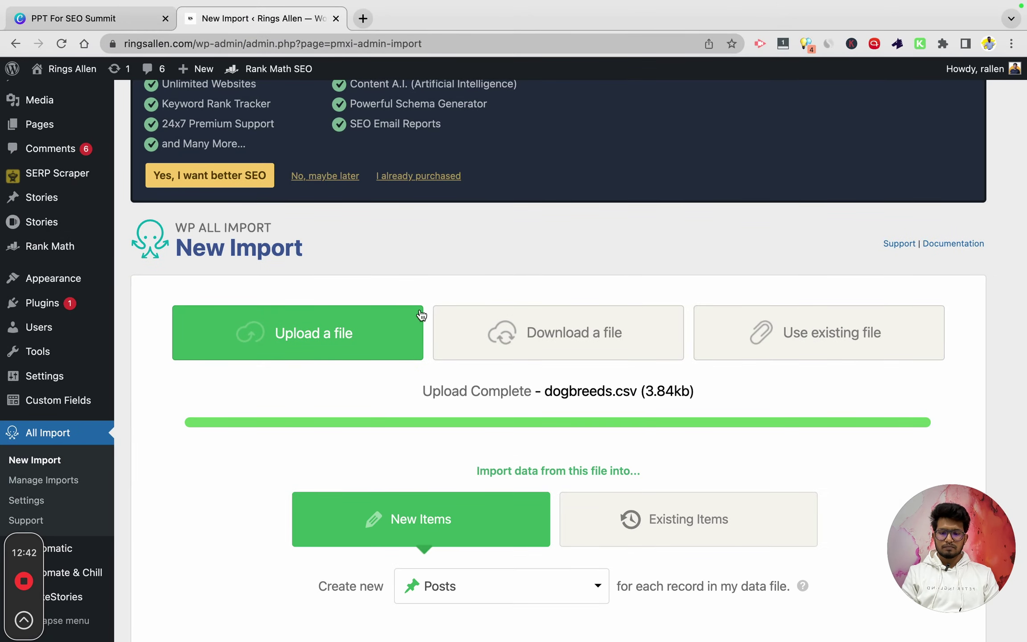
# Set the import to create new Posts for each record and continue to the Review Import File step
pyautogui.scroll(-5, 422, 316)
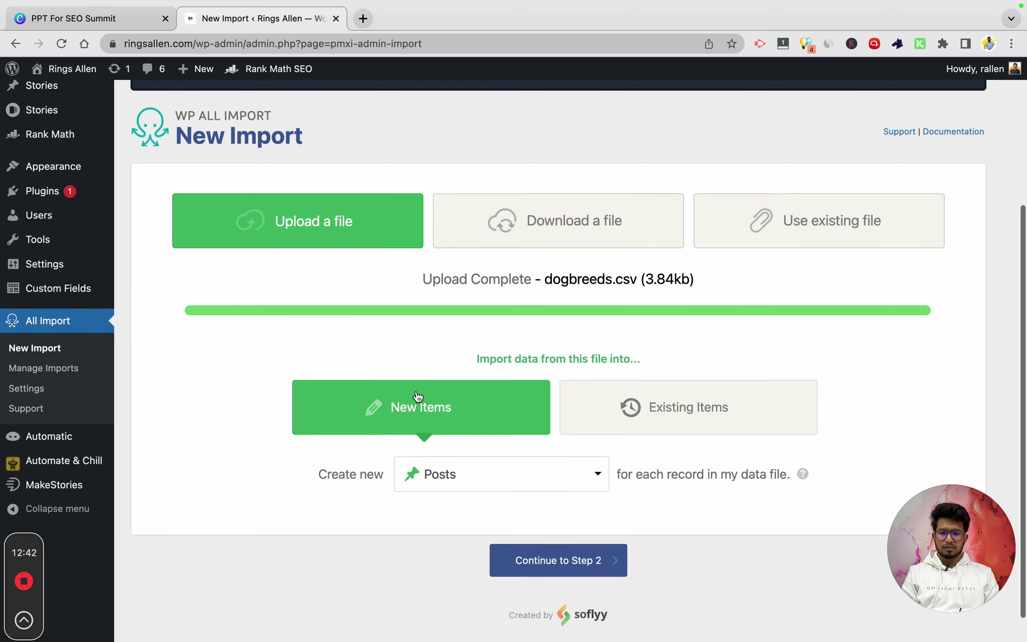
pyautogui.click(465, 484)
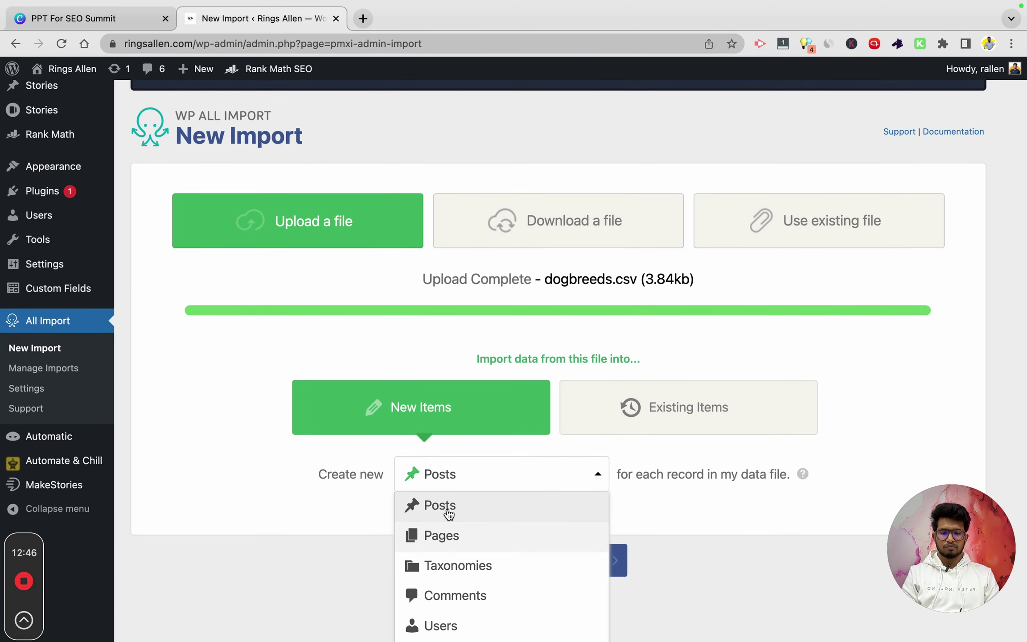
pyautogui.click(442, 506)
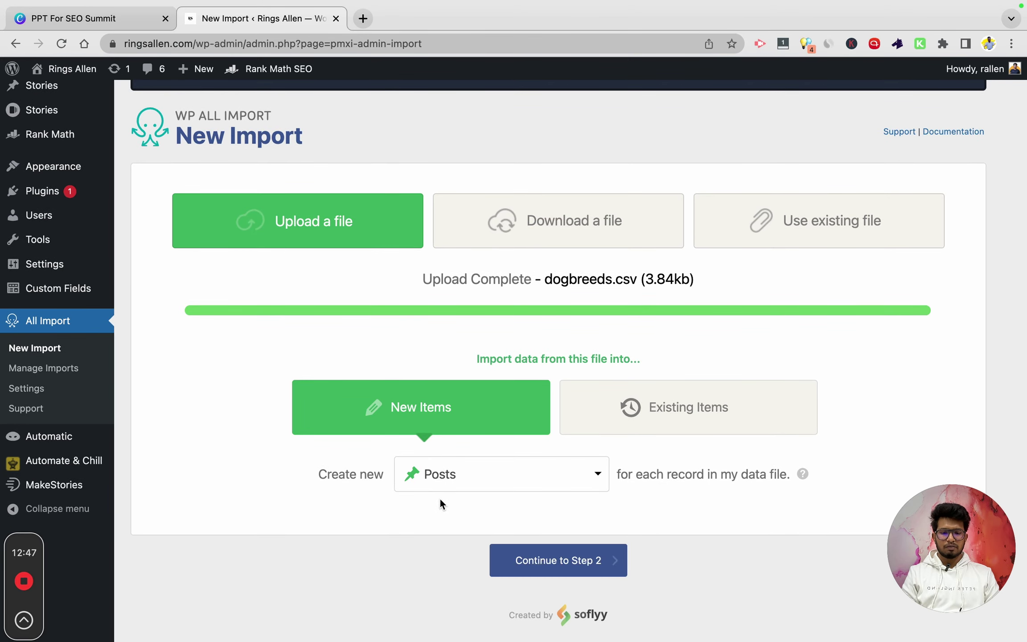
pyautogui.click(593, 570)
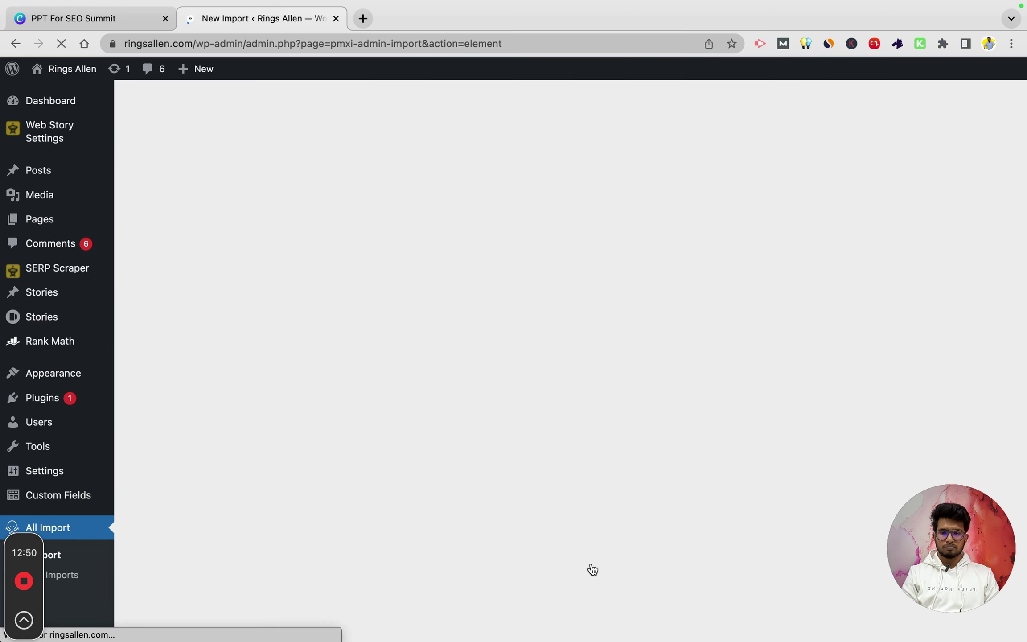
# Step through the import file to the third record and examine the keyword phrase in its breeds field
pyautogui.scroll(-4, 403, 364)
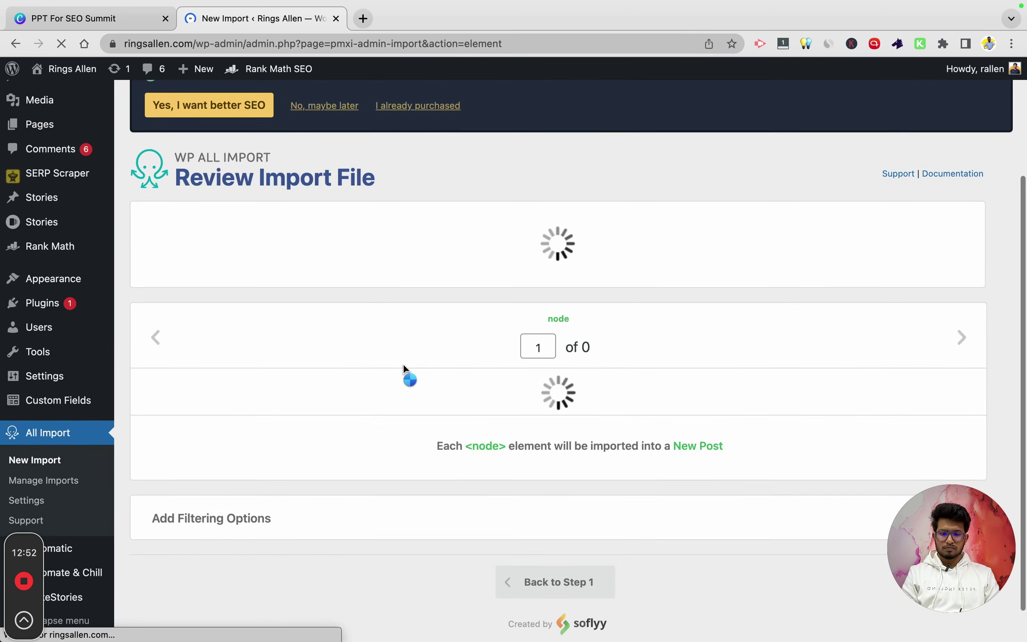
pyautogui.scroll(-3, 403, 365)
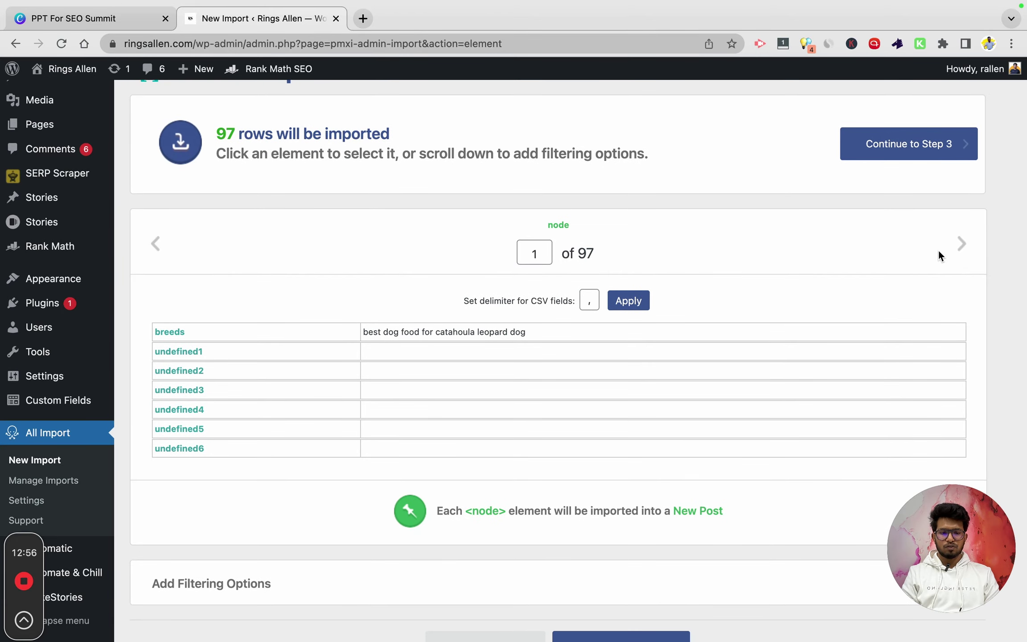
pyautogui.click(962, 246)
pyautogui.click(961, 246)
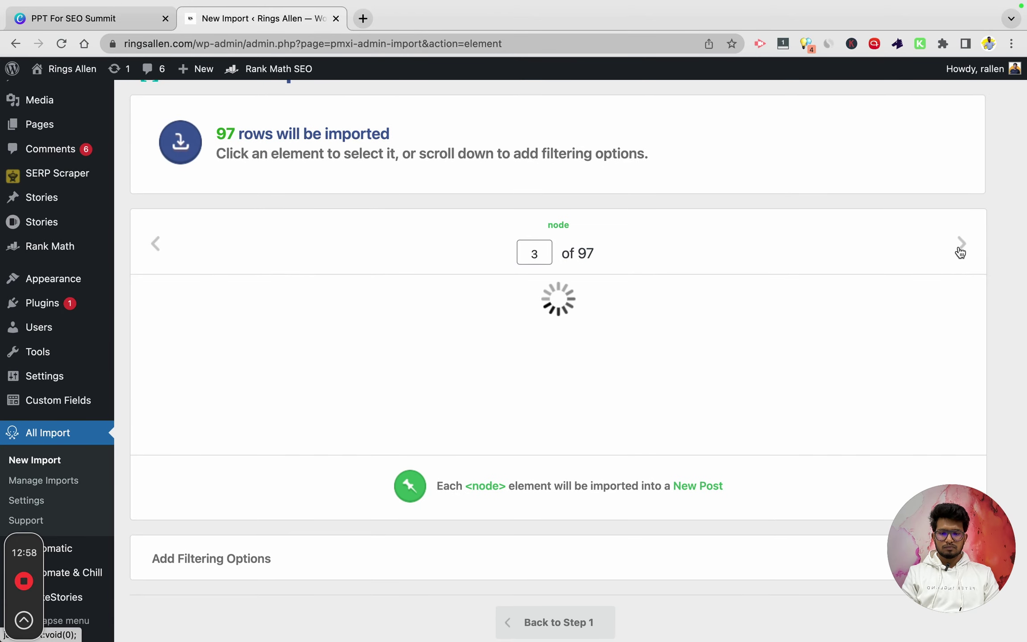
pyautogui.moveTo(364, 332); pyautogui.dragTo(495, 333)
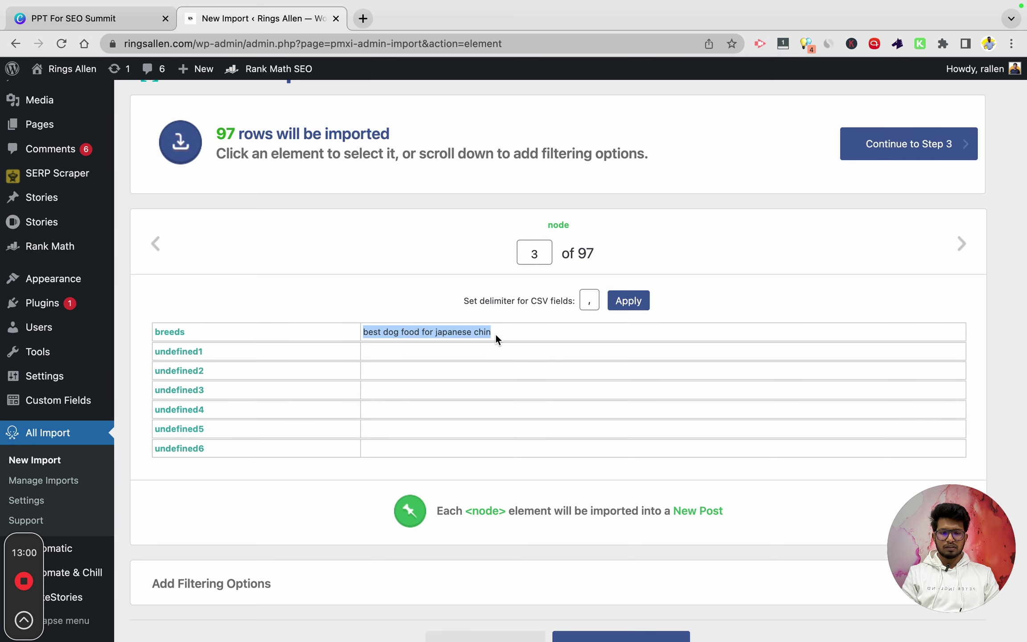
pyautogui.click(495, 333)
pyautogui.scroll(-1, 504, 350)
pyautogui.scroll(-1, 503, 350)
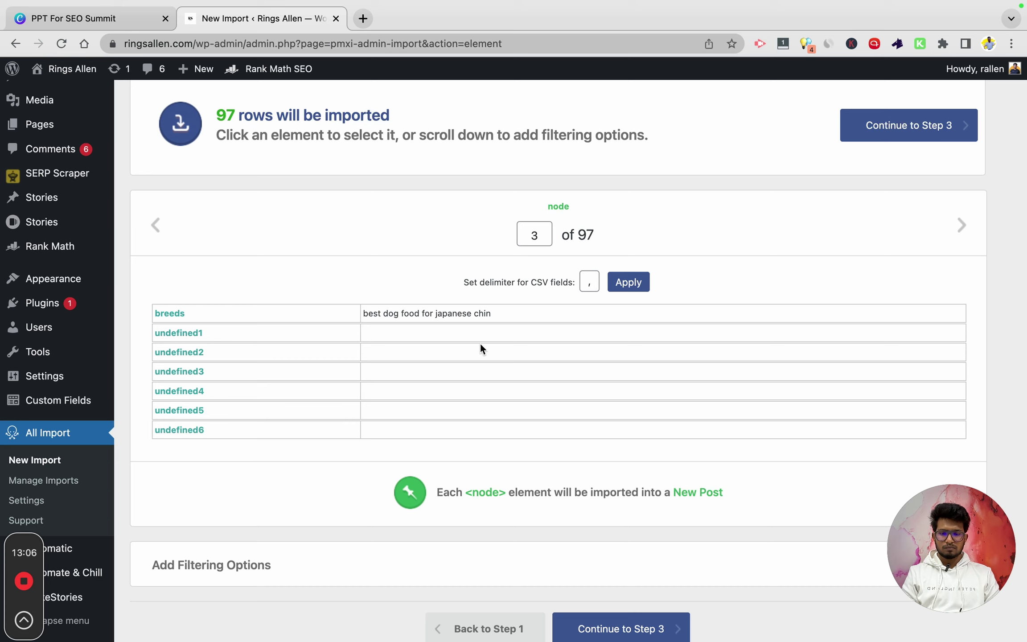
pyautogui.press('cmd+Tab')
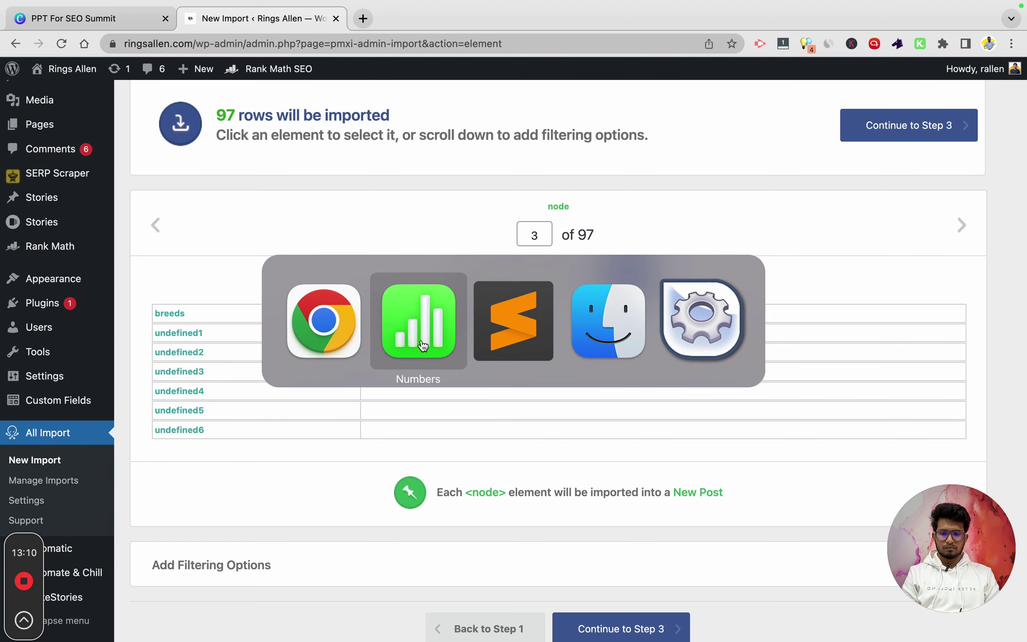
pyautogui.press('super+Tab')
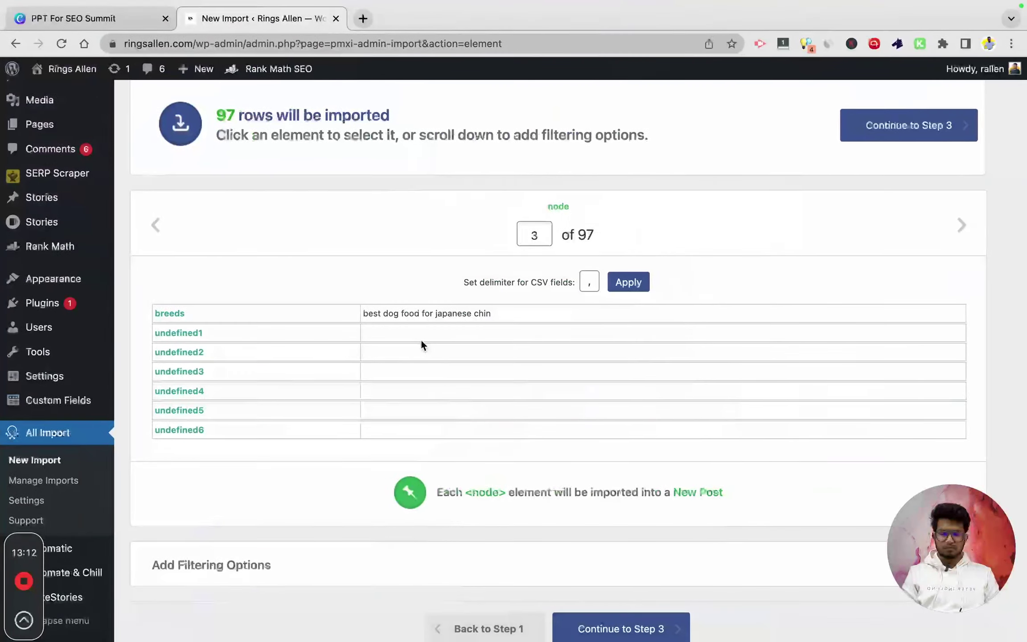
pyautogui.moveTo(436, 314); pyautogui.dragTo(527, 318)
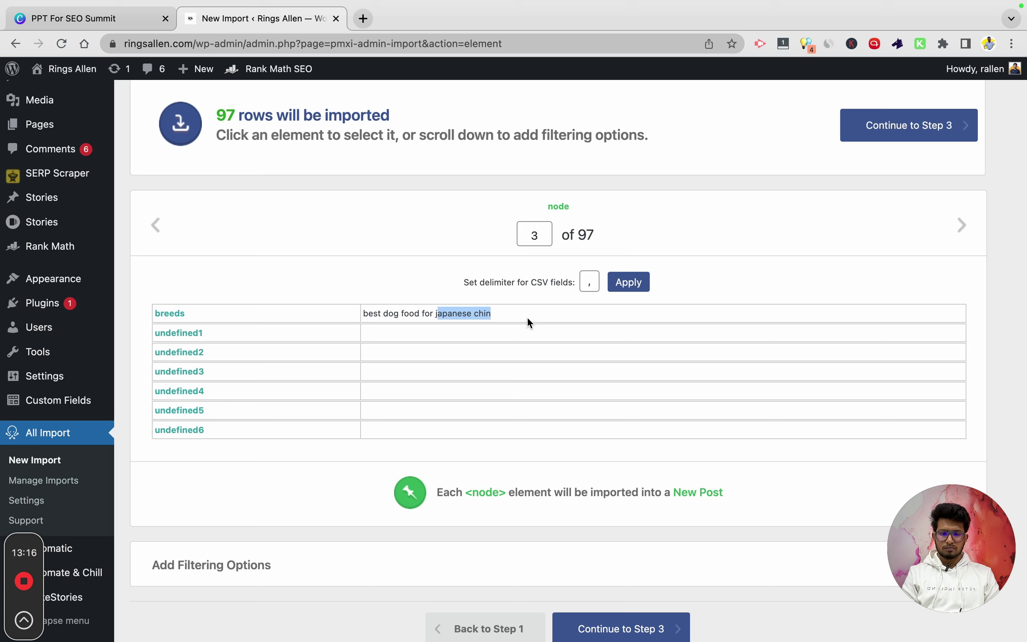
pyautogui.click(527, 316)
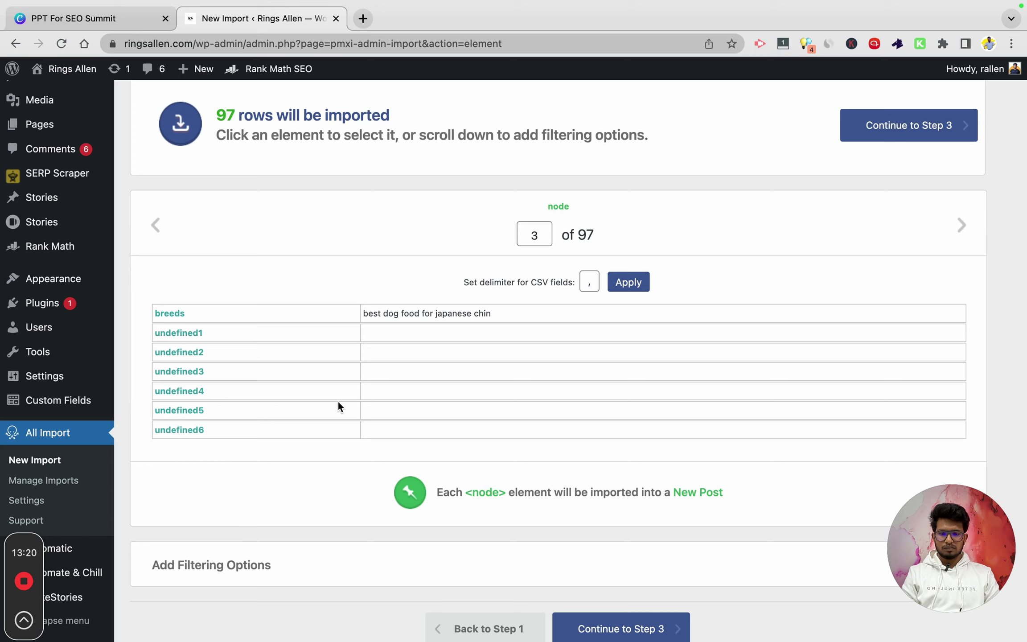
pyautogui.moveTo(360, 315); pyautogui.dragTo(459, 317)
pyautogui.click(453, 325)
# Copy all keywords under the Breeds header in Numbers and paste them over the old list in Sublime Text
pyautogui.press('super+Tab')
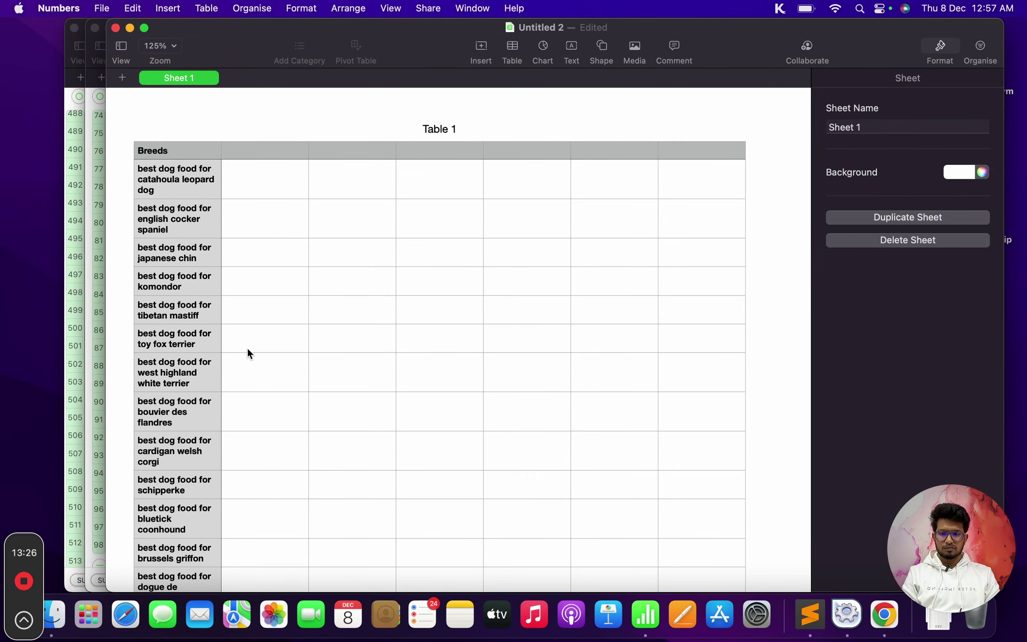
pyautogui.click(160, 183)
pyautogui.press('shift+super+Down')
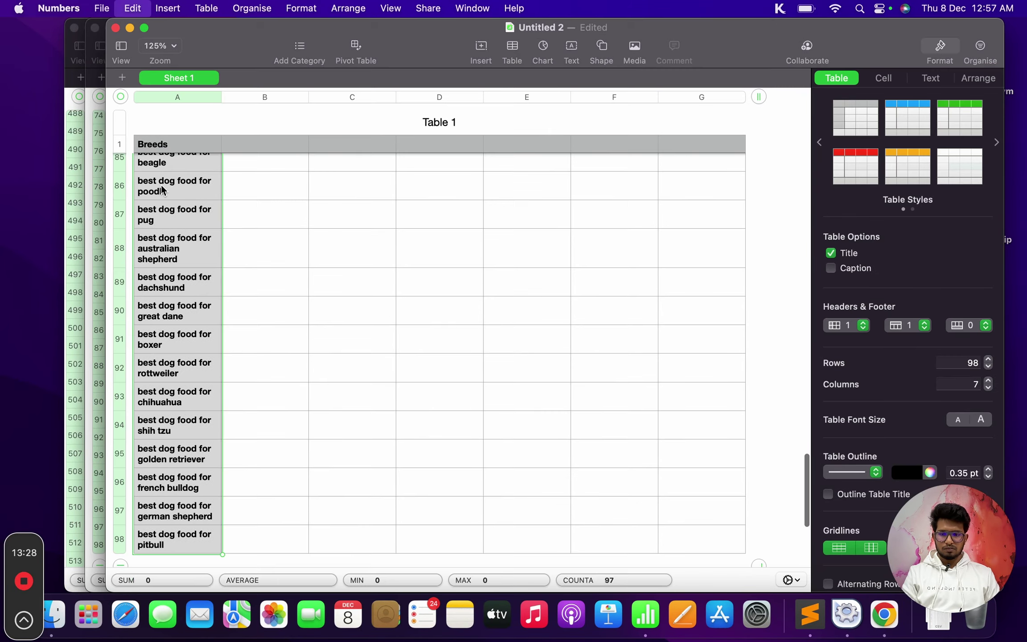
pyautogui.press('super+Tab')
pyautogui.press('super+Tab')
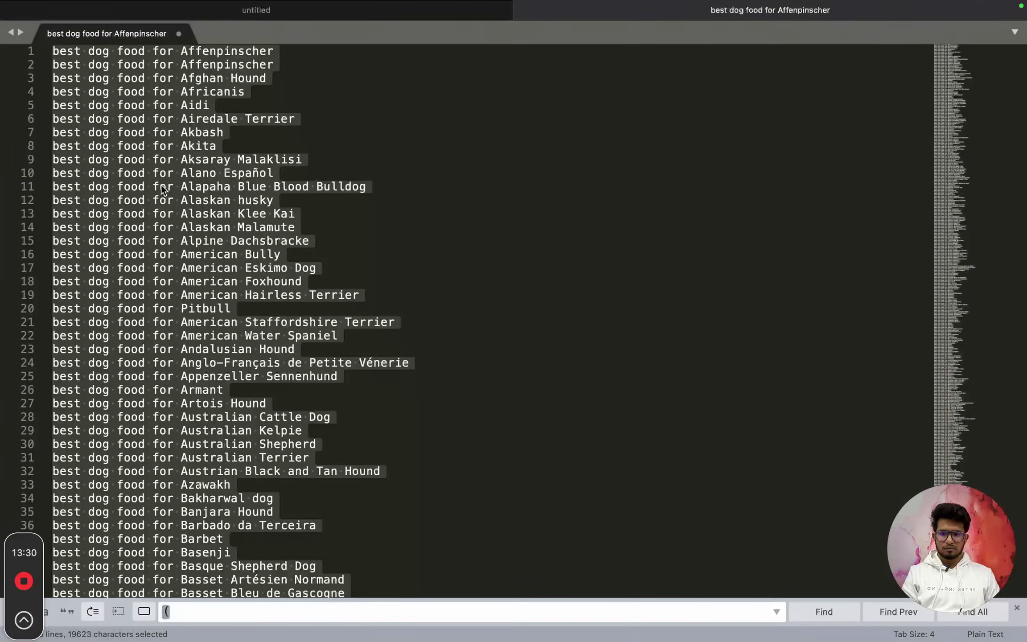
pyautogui.press('super+v')
# Replace every "best dog food for " in the list with nothing, leaving only the breed names
pyautogui.press('super+f')
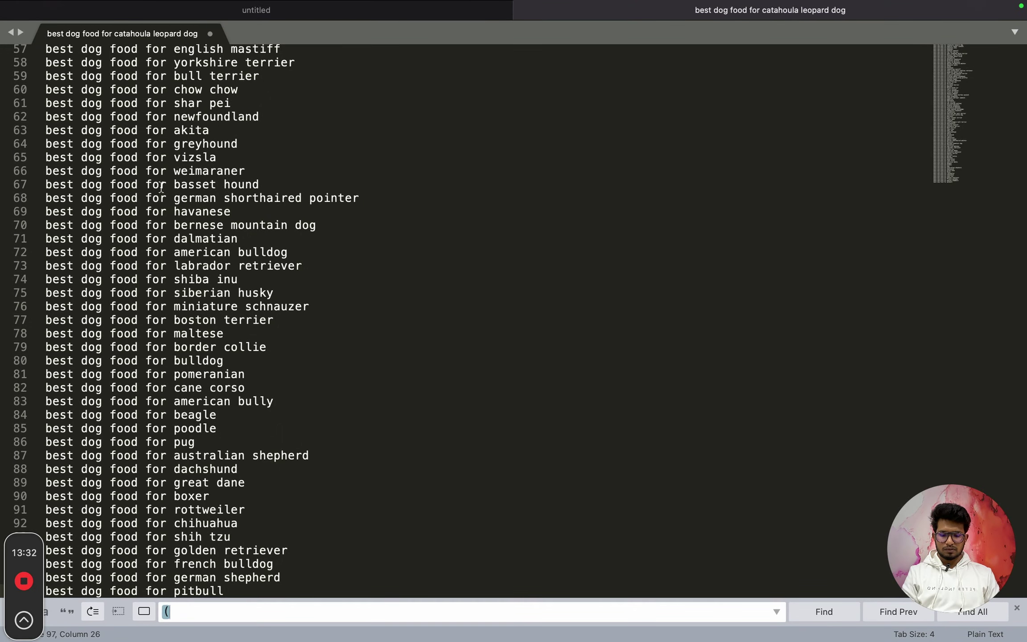
pyautogui.write('best')
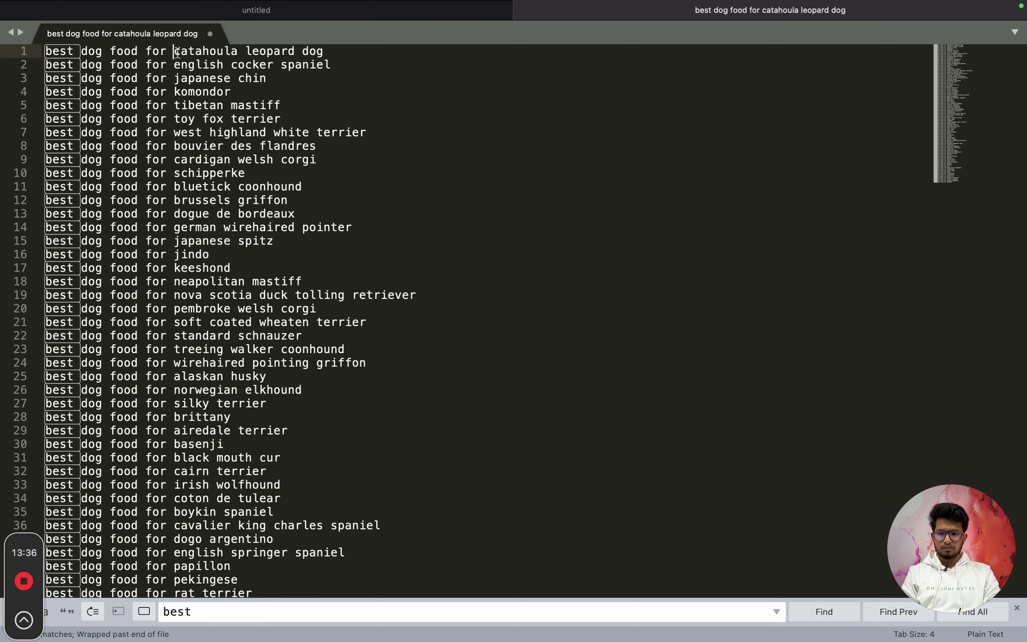
pyautogui.moveTo(177, 53); pyautogui.dragTo(45, 51)
pyautogui.press('super+f')
pyautogui.press('super+alt+f')
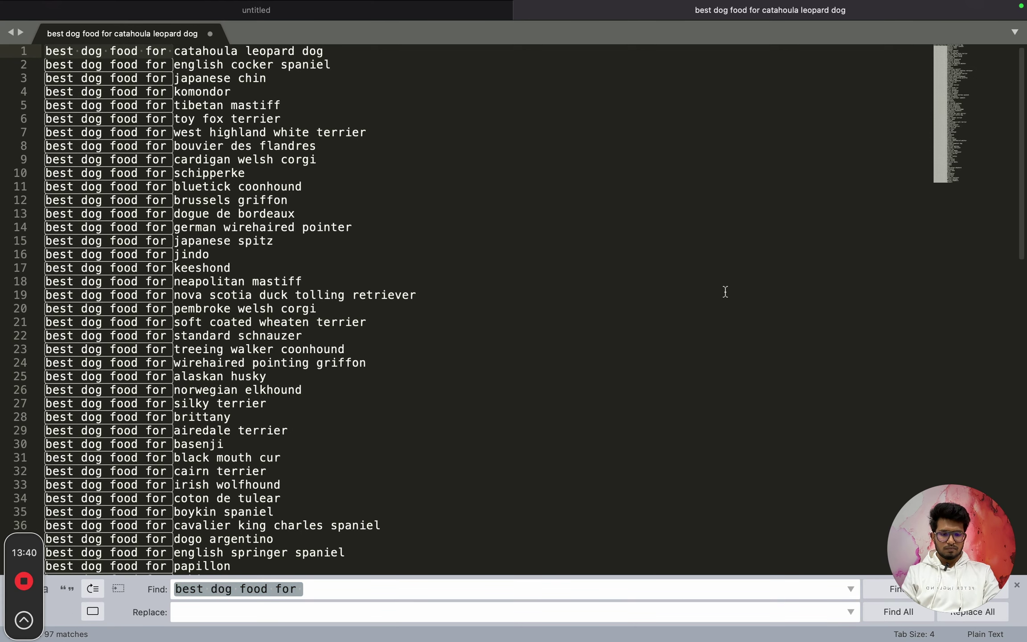
pyautogui.scroll(-1, 869, 454)
pyautogui.click(999, 615)
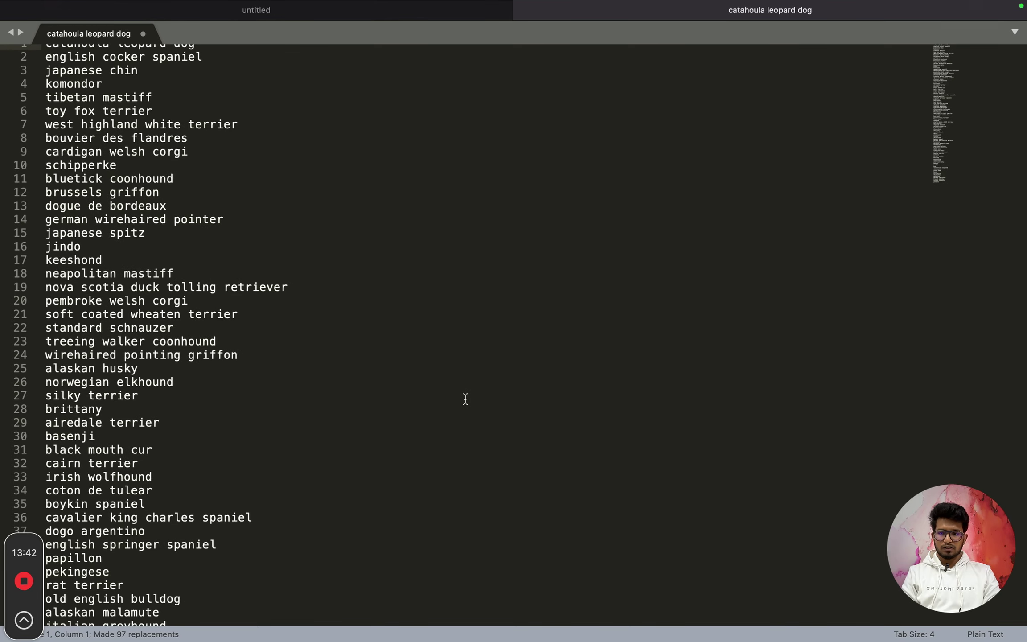
# Copy the entire cleaned breed list and paste it over the keywords in the Breeds column in Numbers
pyautogui.press('super+a')
pyautogui.press('super+c')
pyautogui.press('super+Tab')
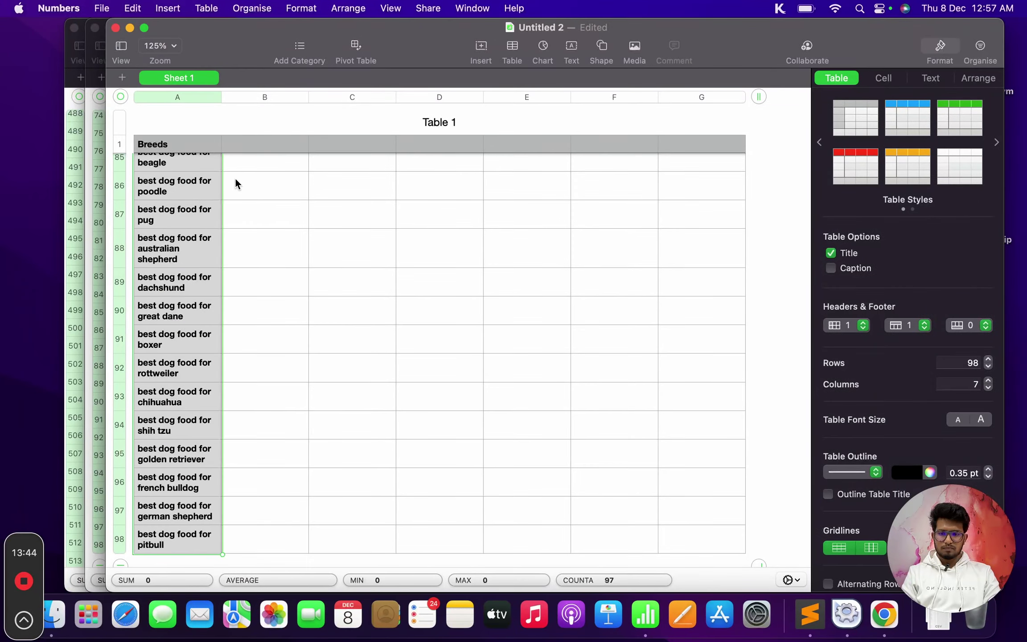
pyautogui.scroll(1, 231, 215)
pyautogui.press('super+v')
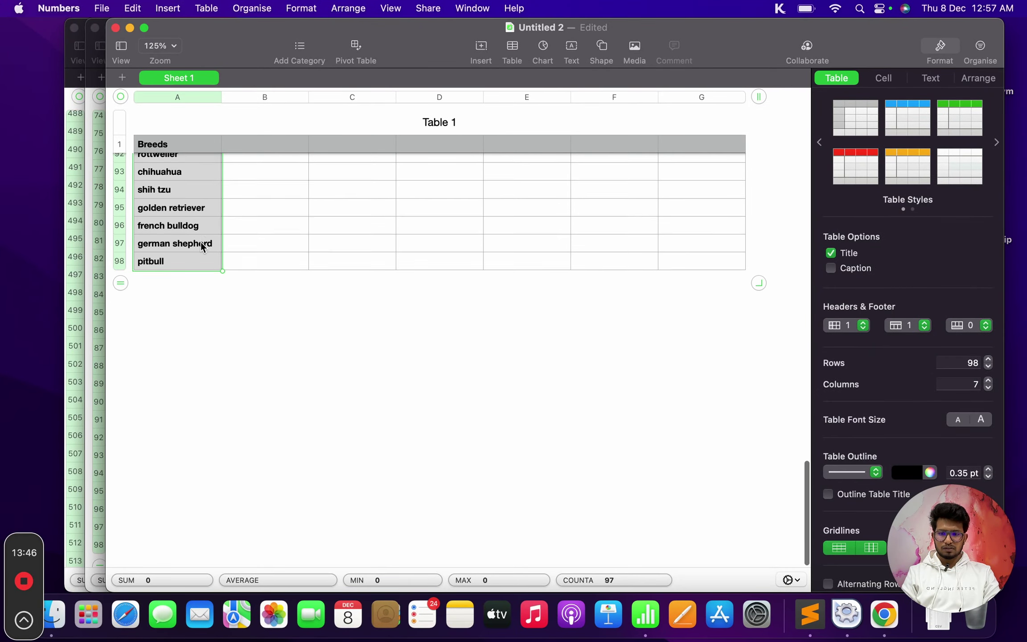
# Export the spreadsheet with the cleaned Breeds column to the Desktop as a CSV file named breeds
pyautogui.scroll(15, 203, 243)
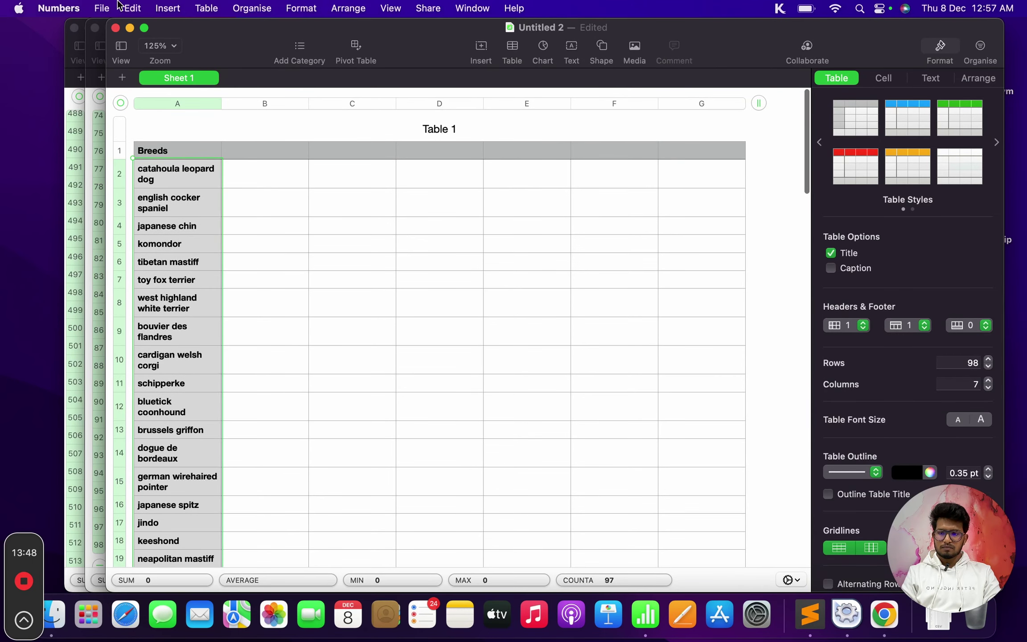
pyautogui.click(102, 8)
pyautogui.moveTo(127, 163)
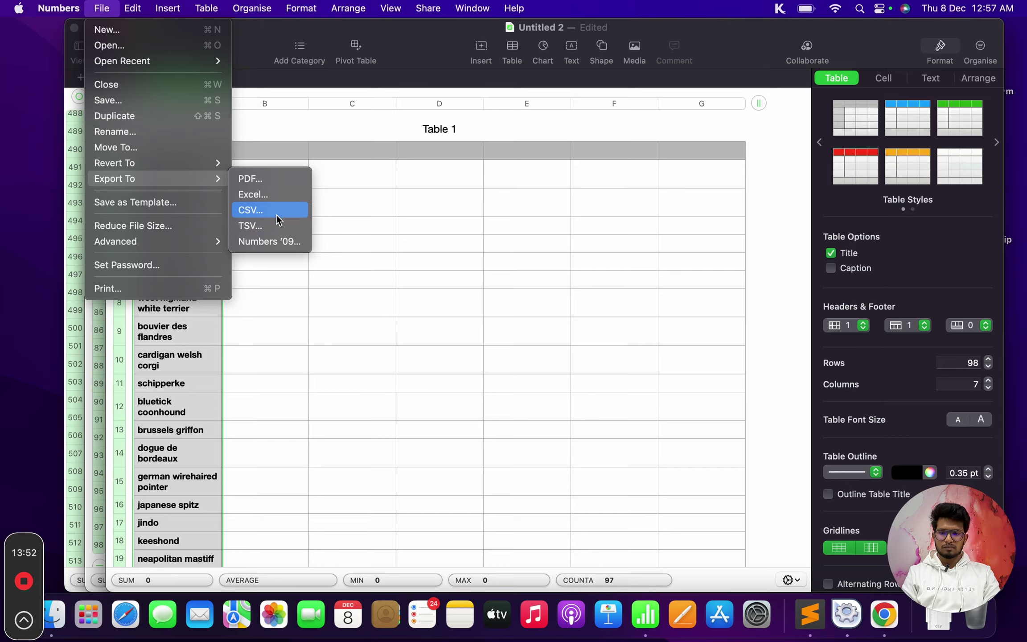
pyautogui.click(276, 215)
pyautogui.click(750, 414)
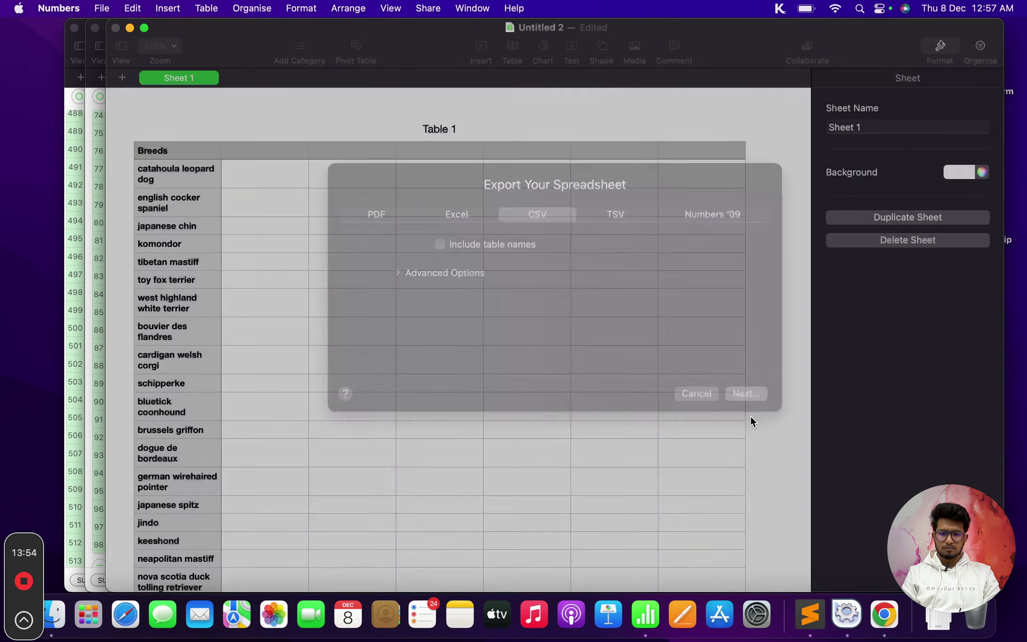
pyautogui.write('breeds')
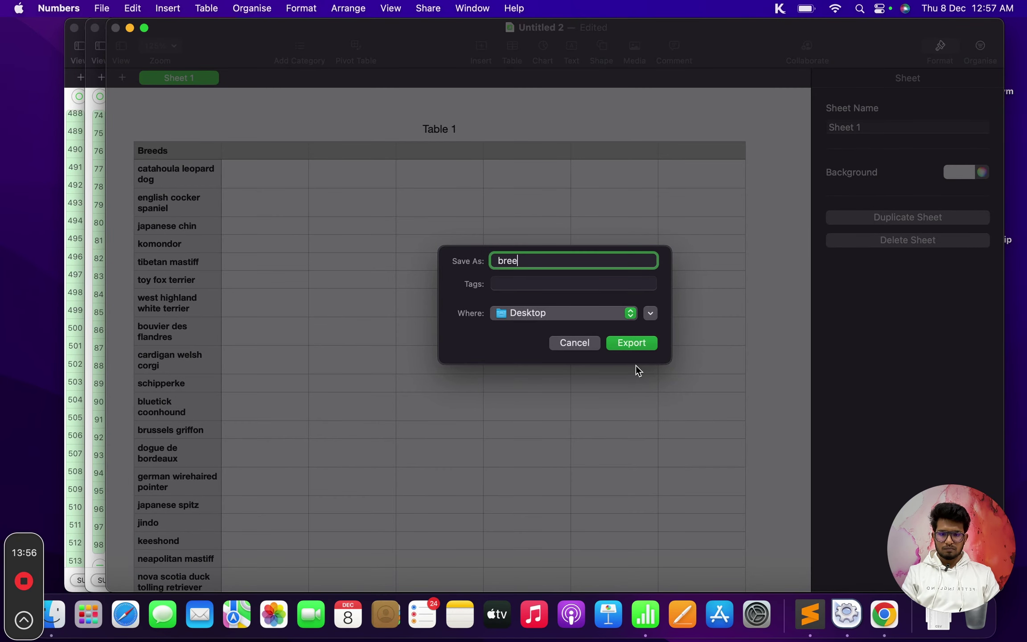
pyautogui.click(630, 344)
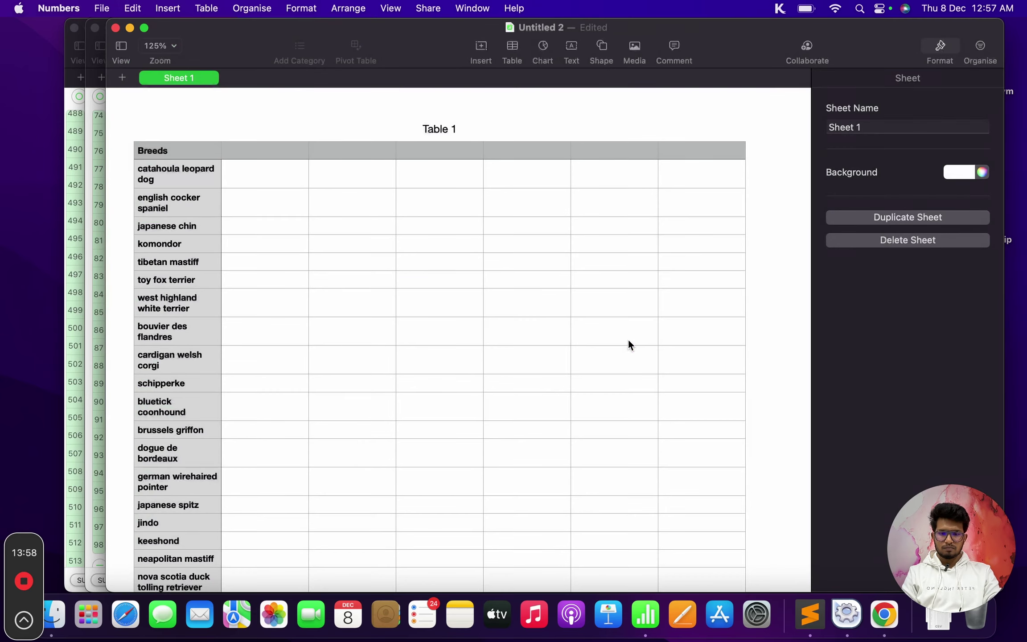
# Switch to Chrome, start a new WP All Import from the uploaded breeds.csv creating new Posts, and continue to step 2
pyautogui.press('super+Tab')
pyautogui.press('super+Tab')
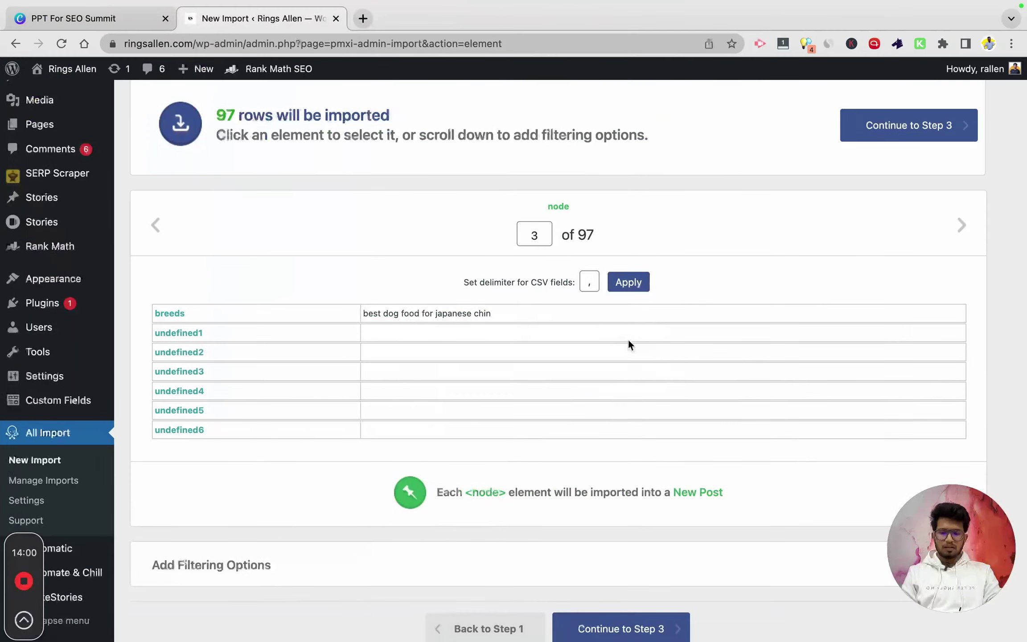
pyautogui.click(64, 459)
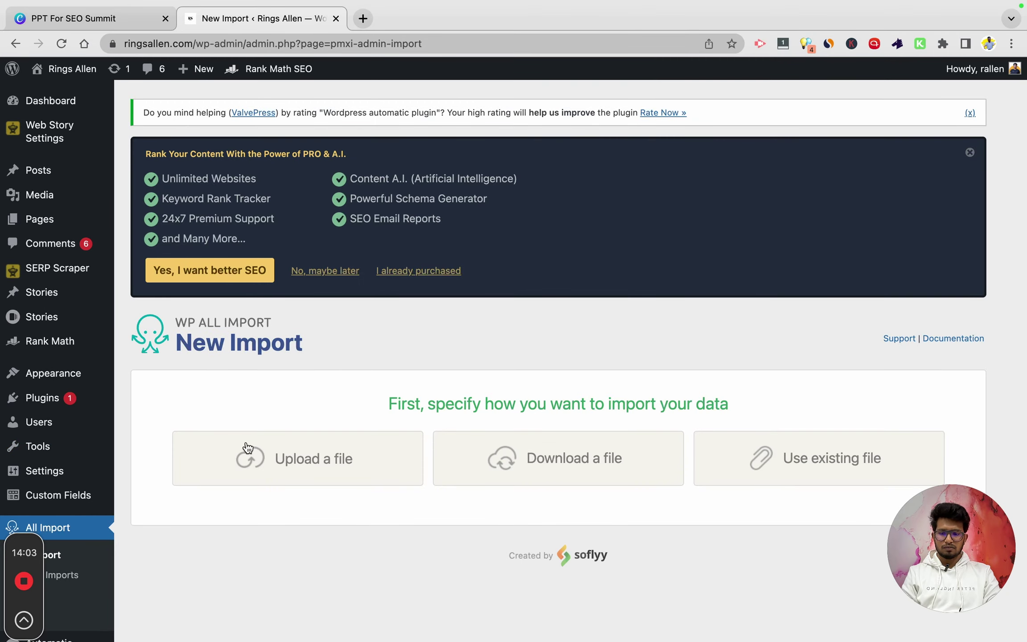
pyautogui.click(248, 448)
pyautogui.click(248, 448)
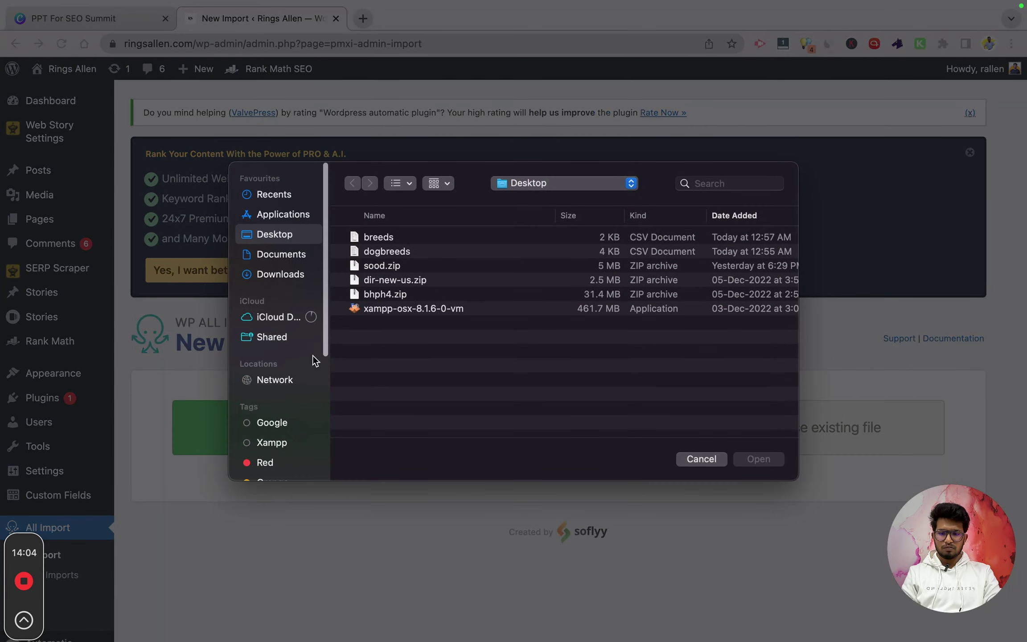
pyautogui.doubleClick(410, 235)
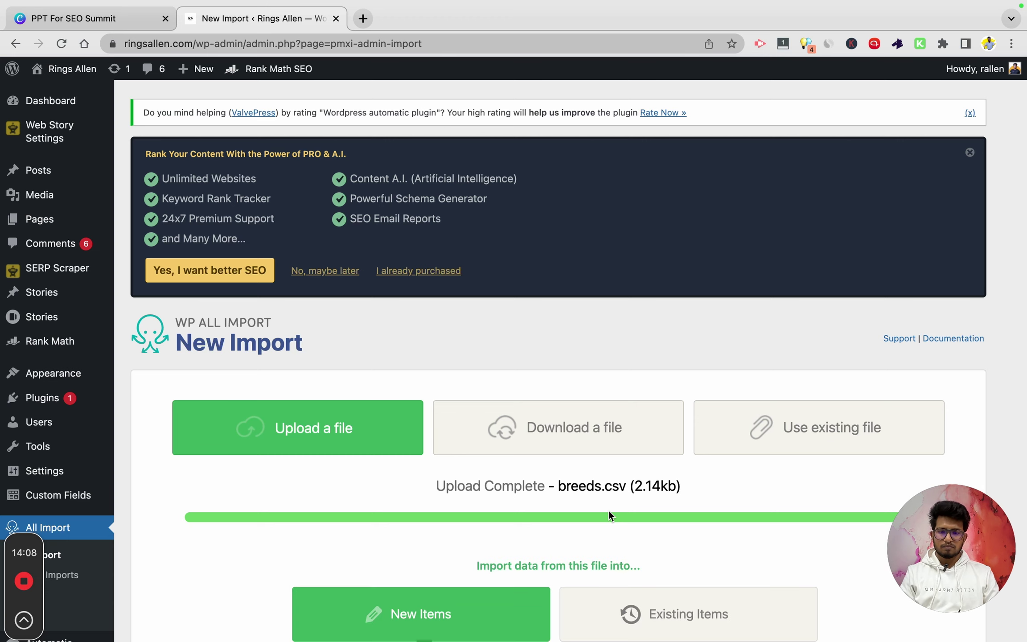
pyautogui.scroll(-5, 609, 505)
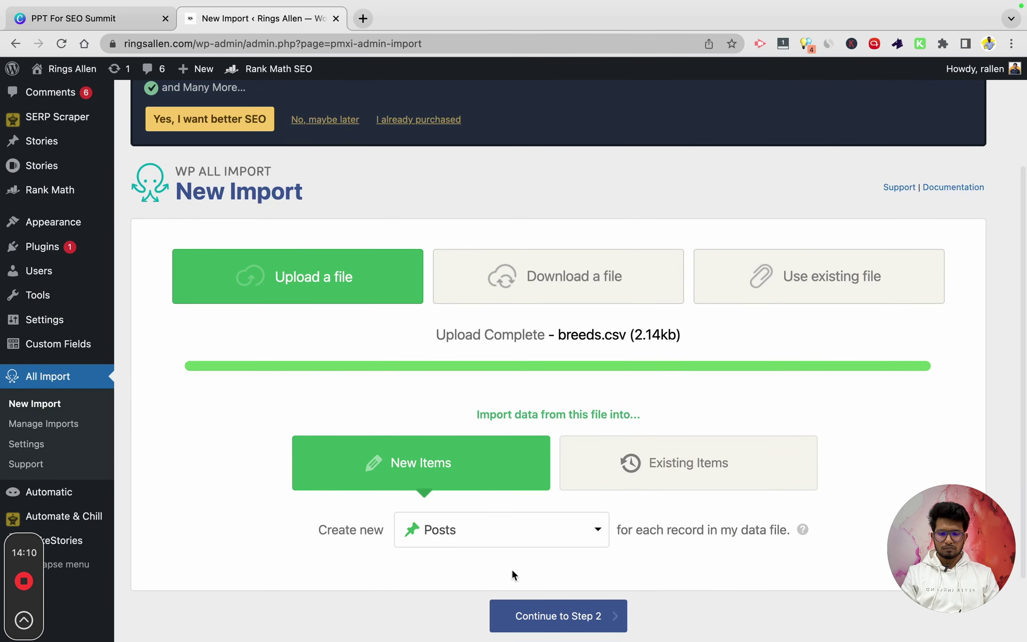
pyautogui.click(542, 617)
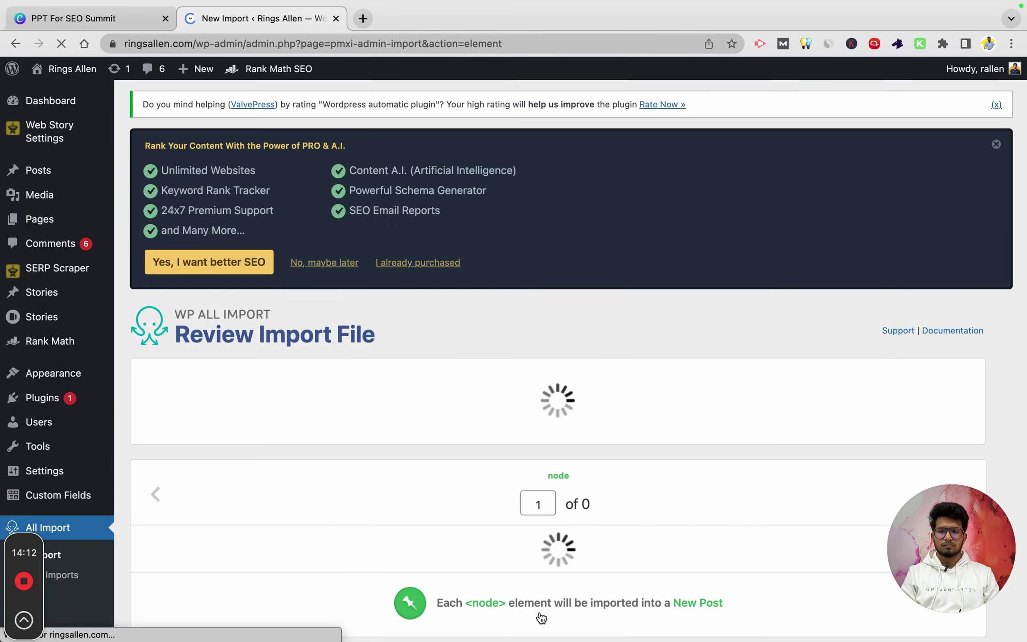
# Check the breeds value of the first record in the import file and continue to the step 3 template
pyautogui.scroll(-10, 459, 431)
pyautogui.scroll(1, 459, 428)
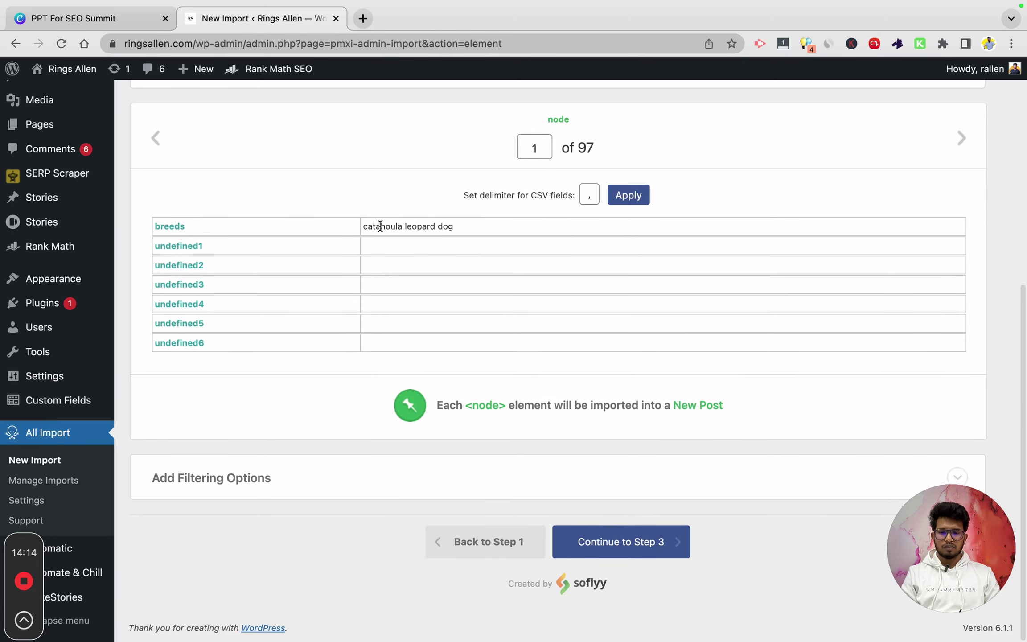
pyautogui.moveTo(368, 226); pyautogui.dragTo(482, 227)
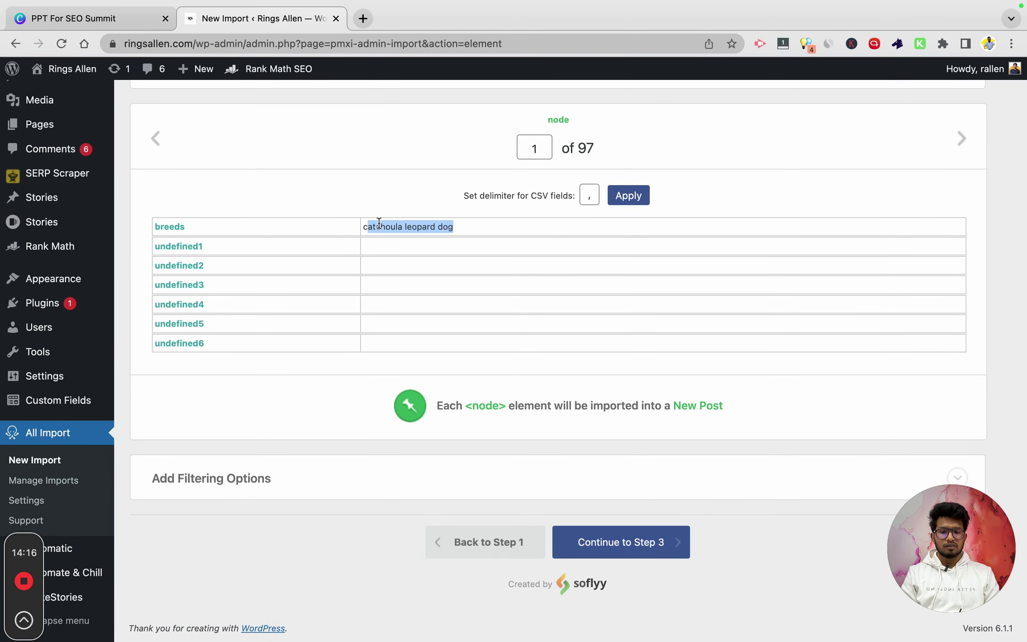
pyautogui.click(643, 552)
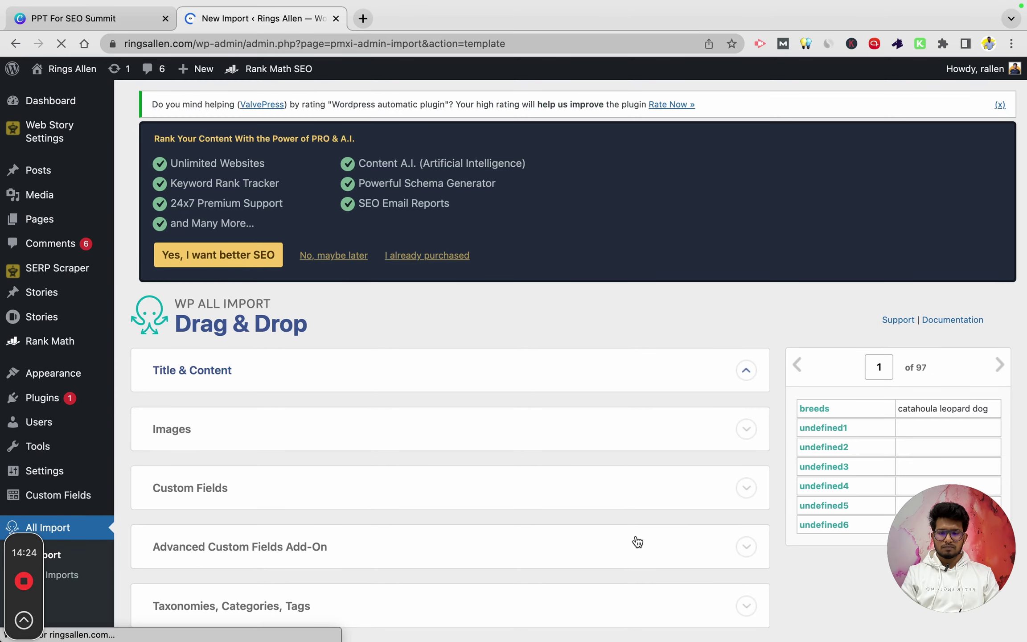
pyautogui.scroll(-3, 413, 358)
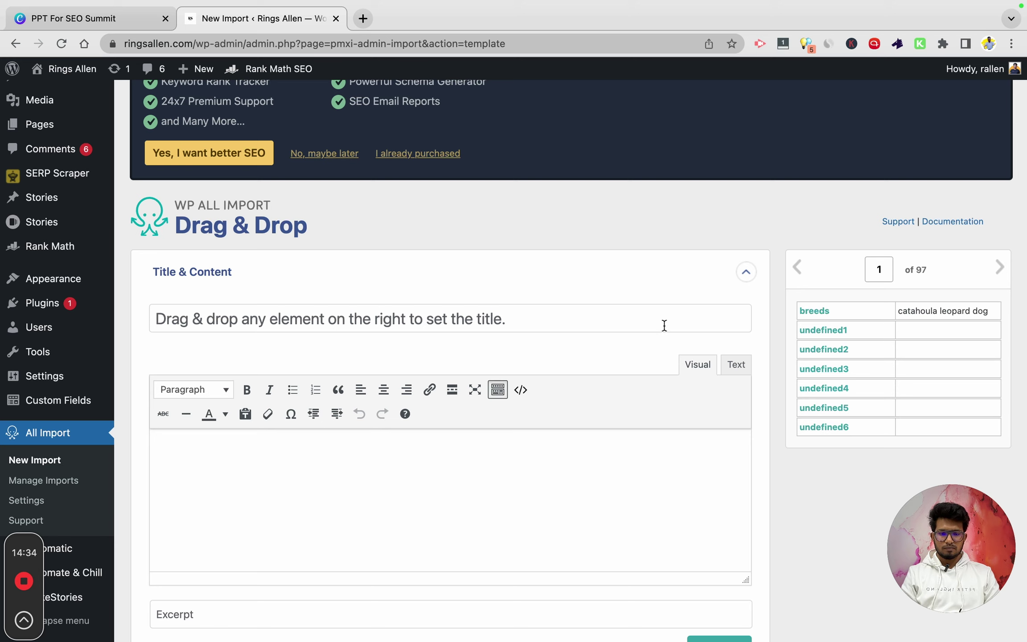
pyautogui.click(808, 318)
pyautogui.press('super+v')
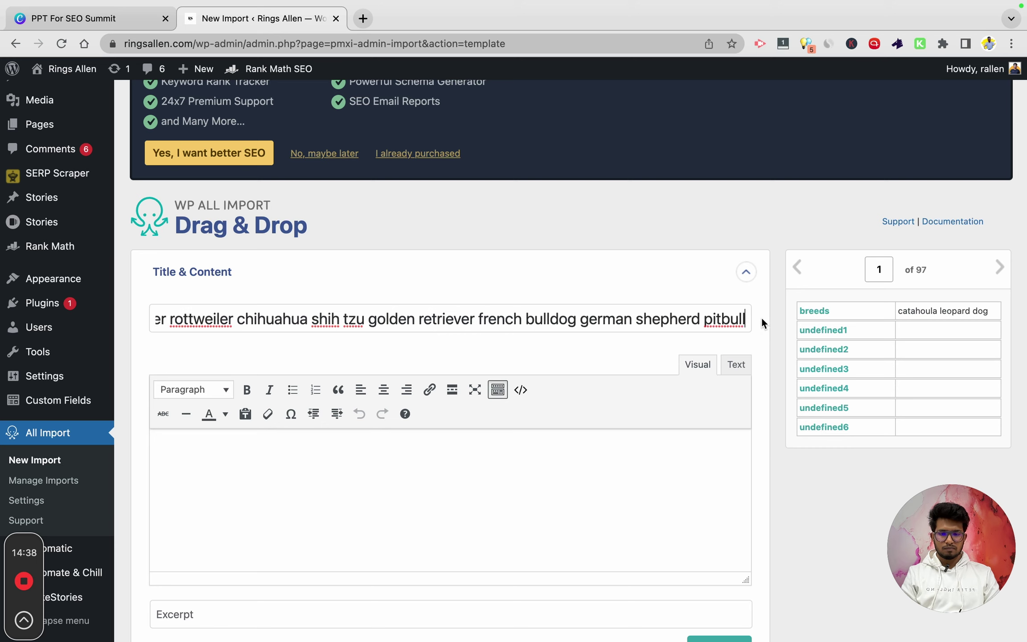
pyautogui.press('super+a')
pyautogui.press('BackSpace')
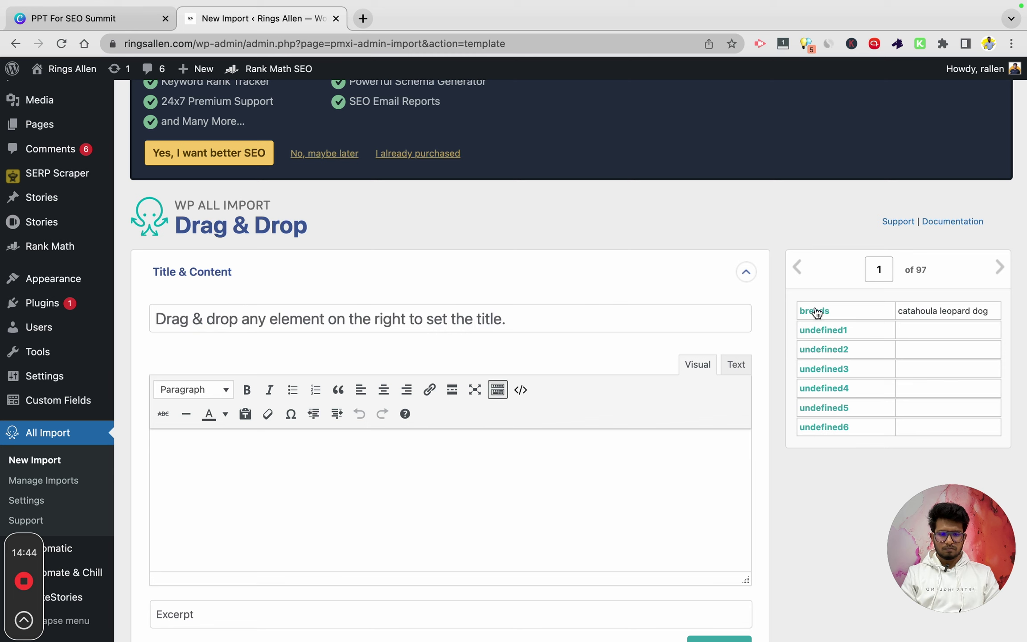
# Insert the breeds field into the post title as the {breeds[1]} placeholder
pyautogui.moveTo(815, 313); pyautogui.dragTo(618, 314)
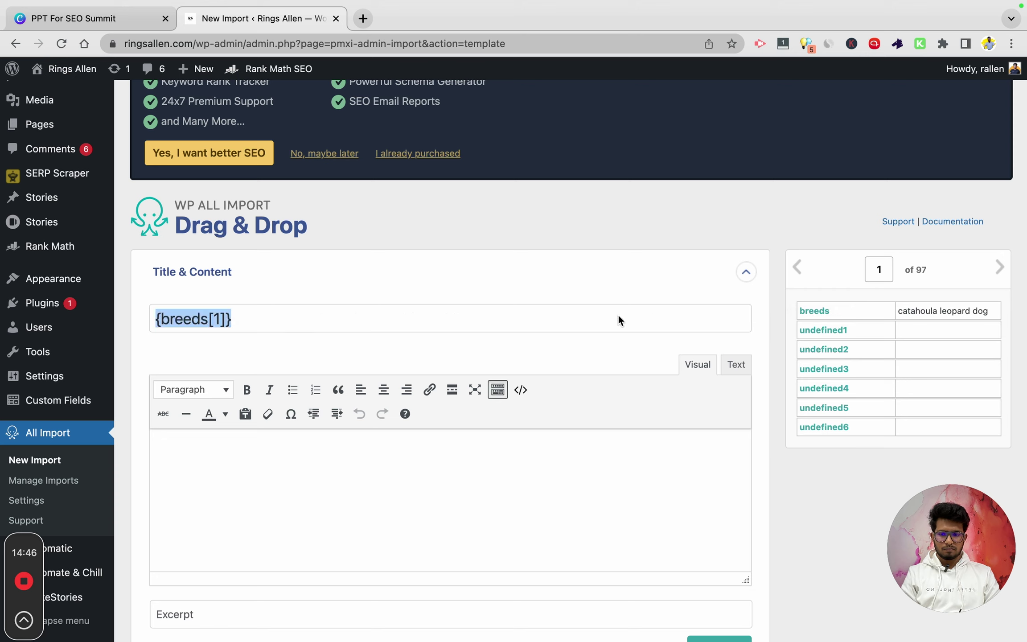
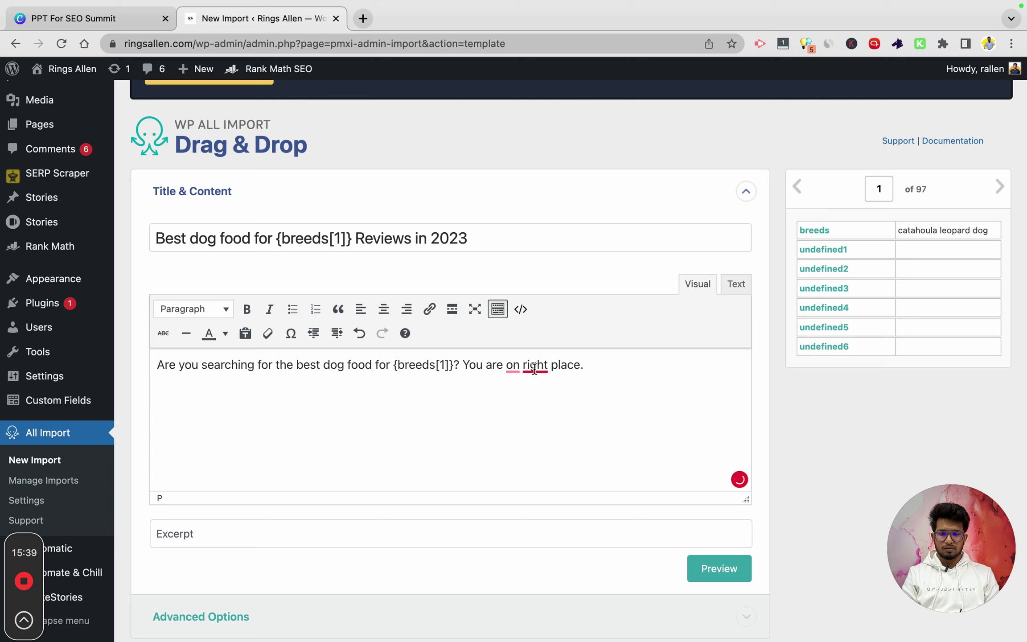
# Apply the grammar corrections in the content so the second sentence reads "You are in the right place."
pyautogui.moveTo(535, 367)
pyautogui.click(548, 403)
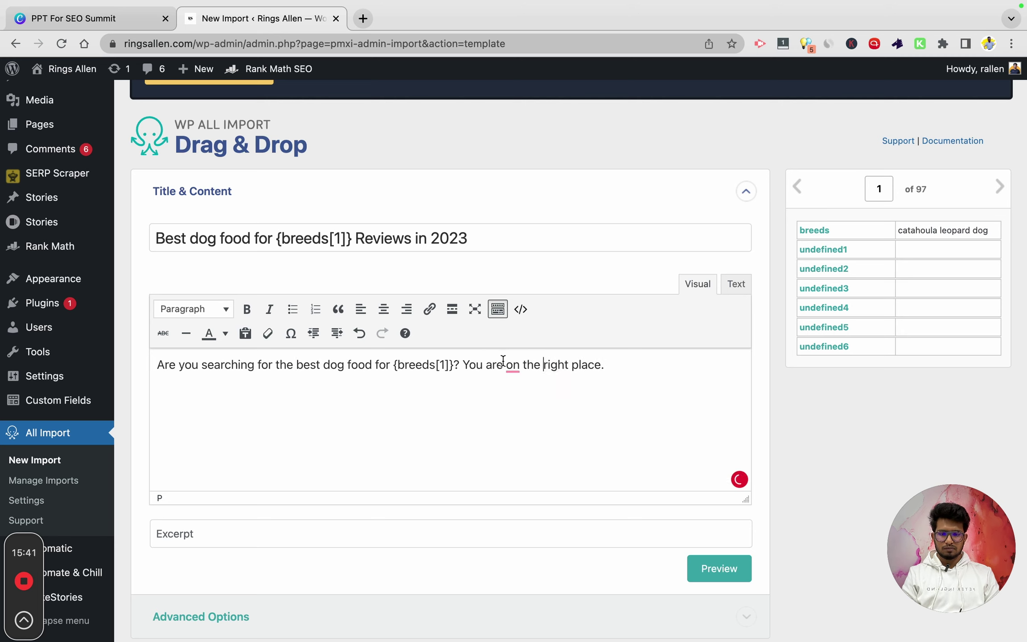
pyautogui.click(513, 387)
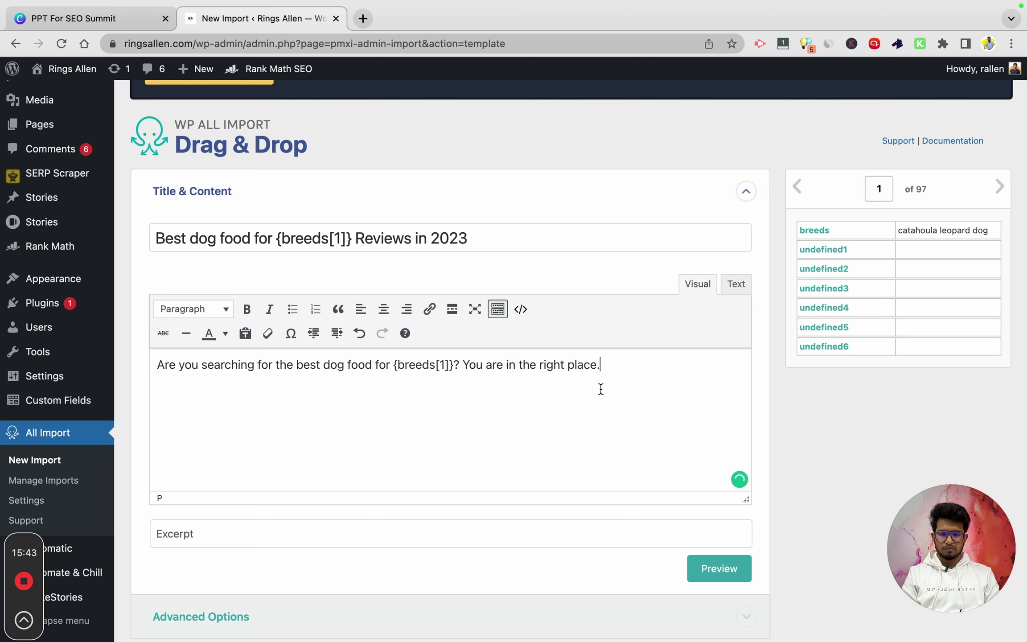
# Add the sentence "Here we will review top best dog for your {breeds[1]}." to the end of the intro paragraph
pyautogui.write('Here we will review top ')
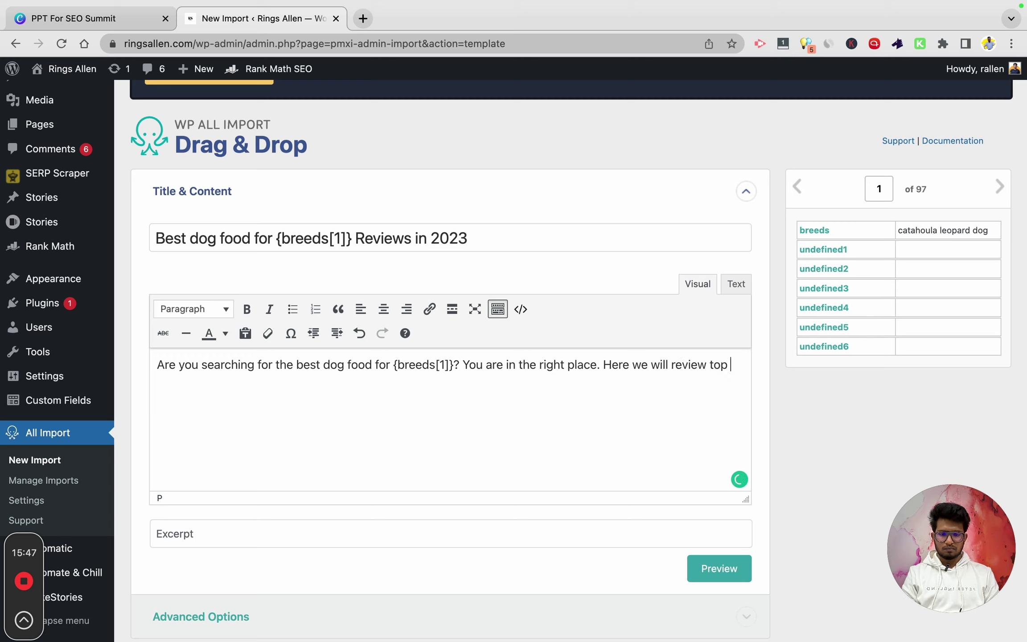
pyautogui.write('1')
pyautogui.press('BackSpace')
pyautogui.write('best food for')
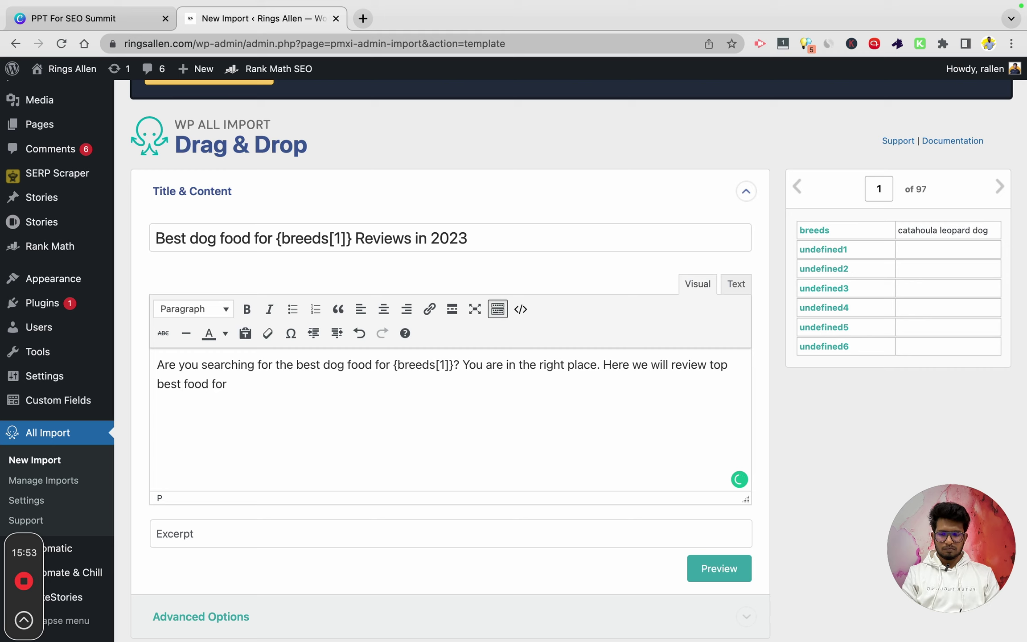
pyautogui.doubleClick(195, 386)
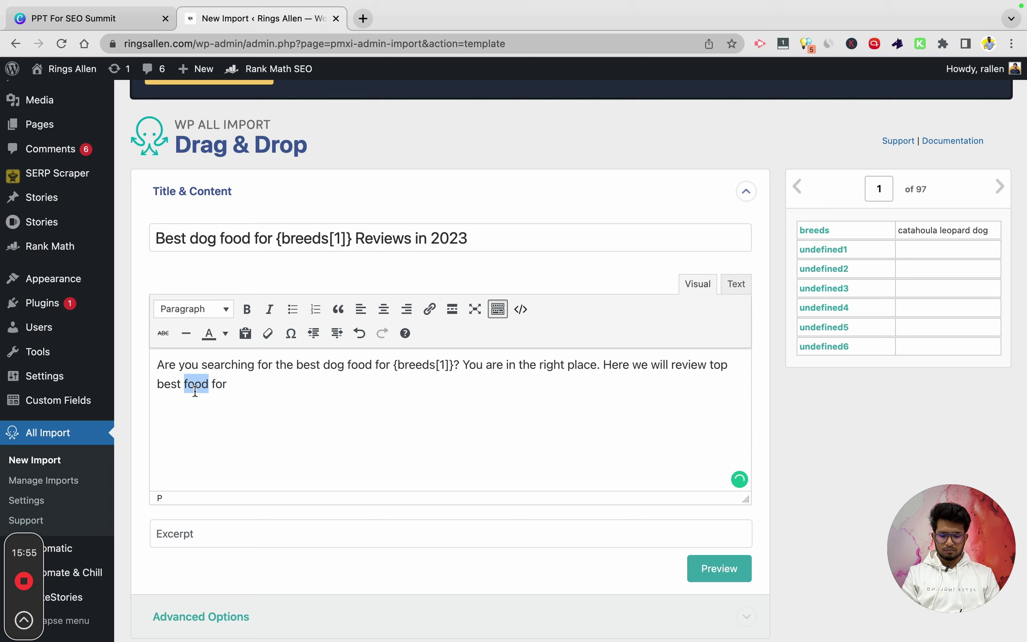
pyautogui.write('dog')
pyautogui.click(223, 384)
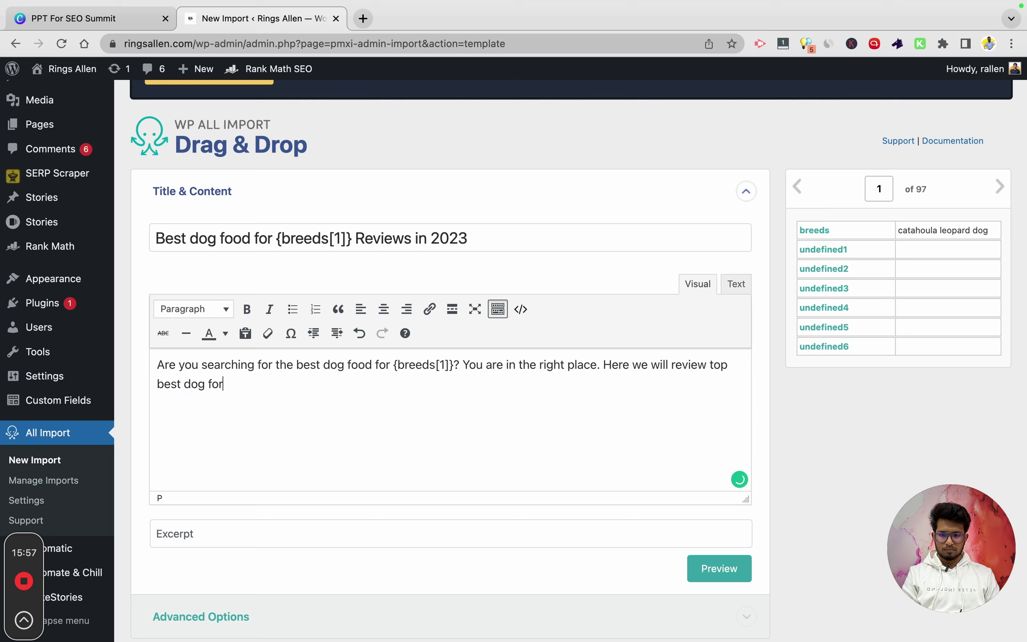
pyautogui.write('your {breeds[1]}.')
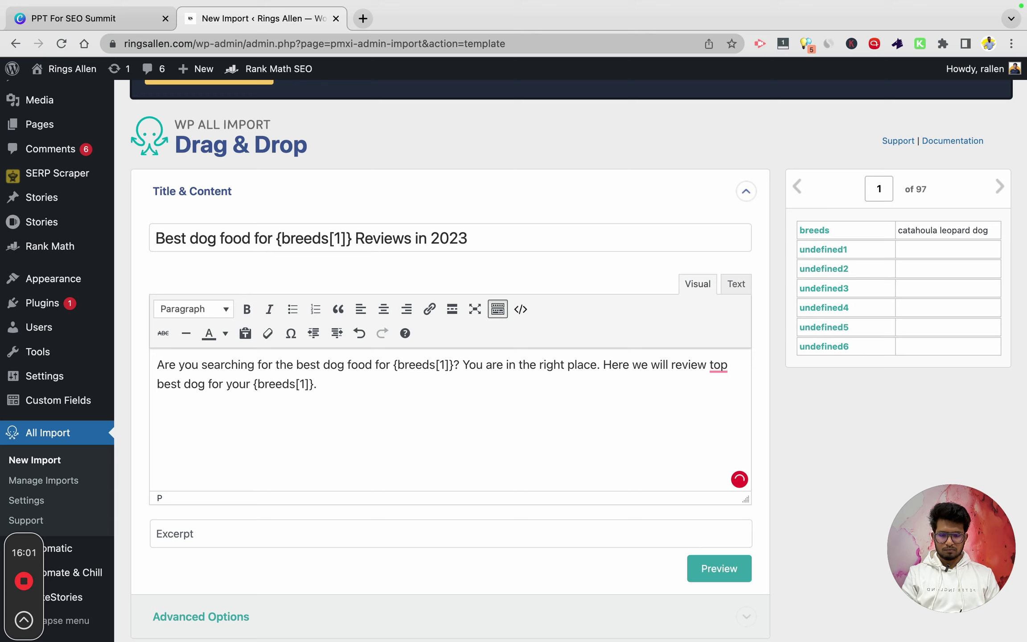
# Add a Heading 2 reading "{breeds[1]} dog food reviews" below the intro paragraph
pyautogui.click(217, 315)
pyautogui.click(213, 392)
pyautogui.write('{breeds[1]}')
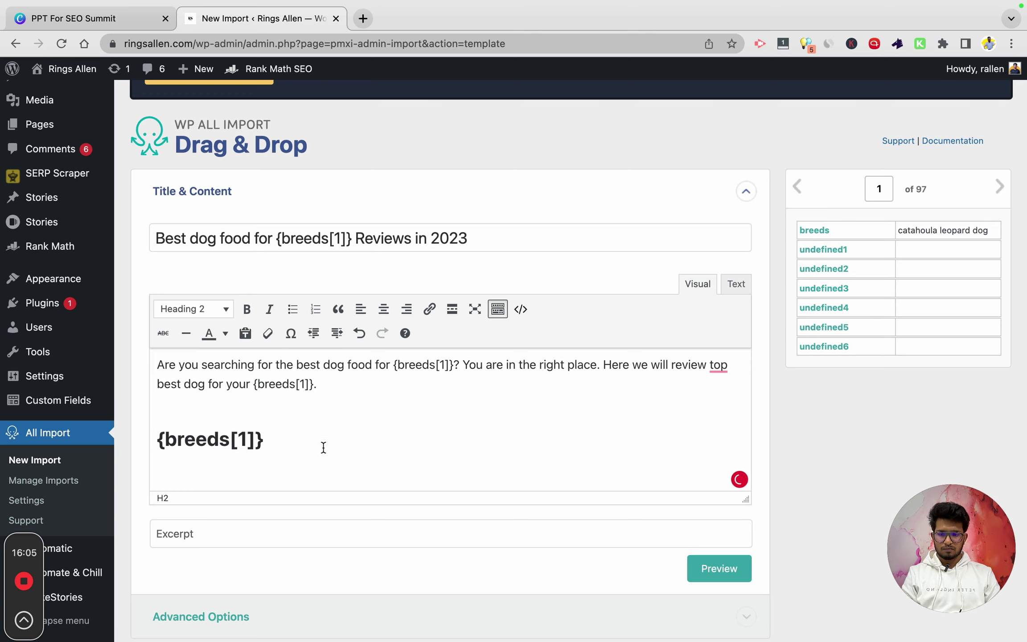
pyautogui.write('dog foo')
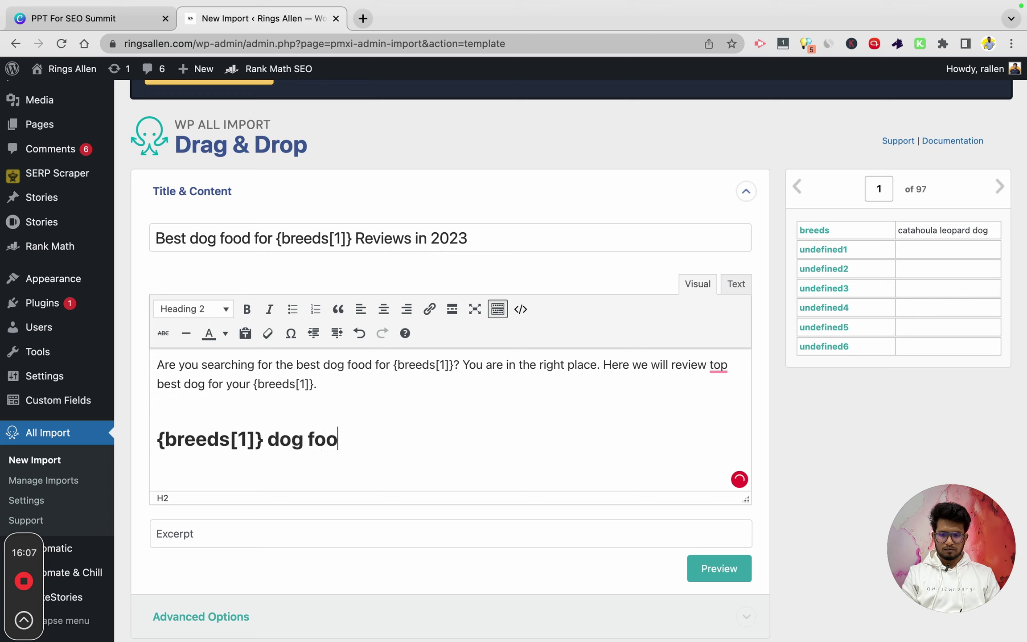
pyautogui.write('d reviews')
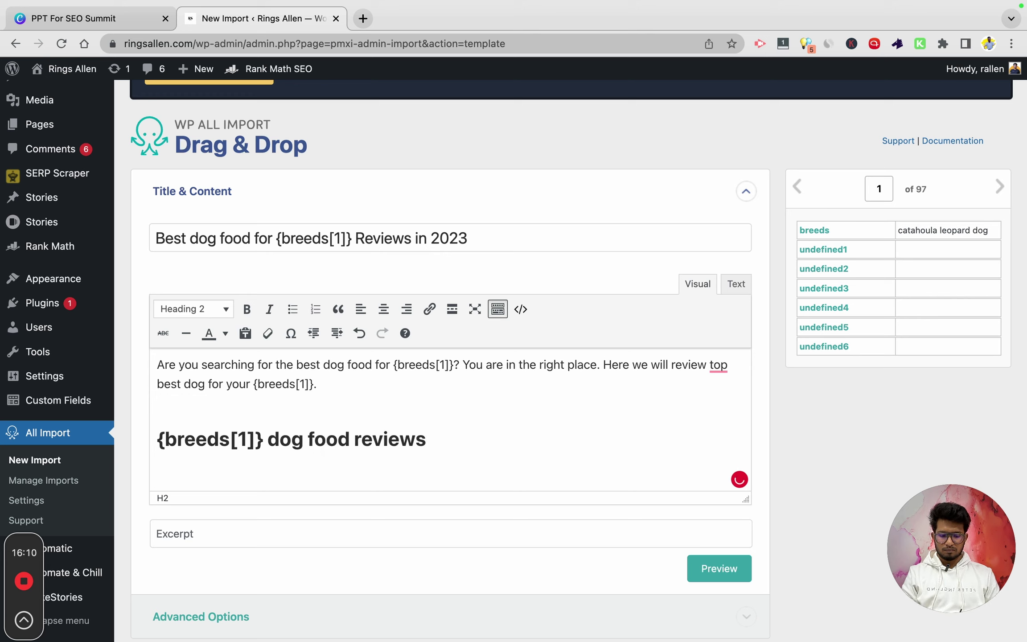
# Start a new paragraph under the heading and enter an empty pair of square brackets for a shortcode
pyautogui.press('Return')
pyautogui.scroll(-2, 241, 430)
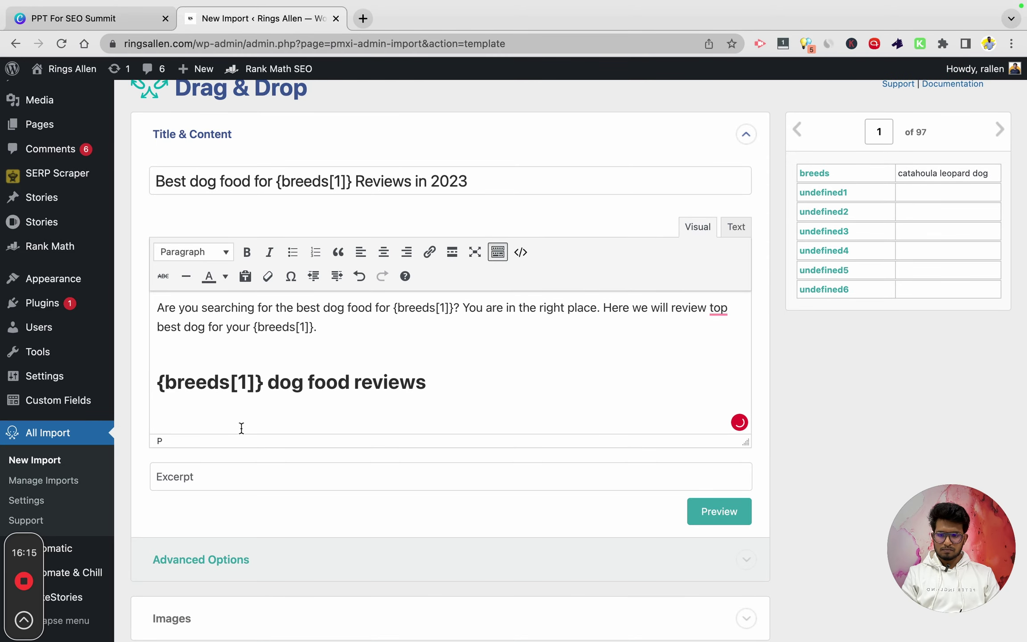
pyautogui.scroll(-1, 241, 428)
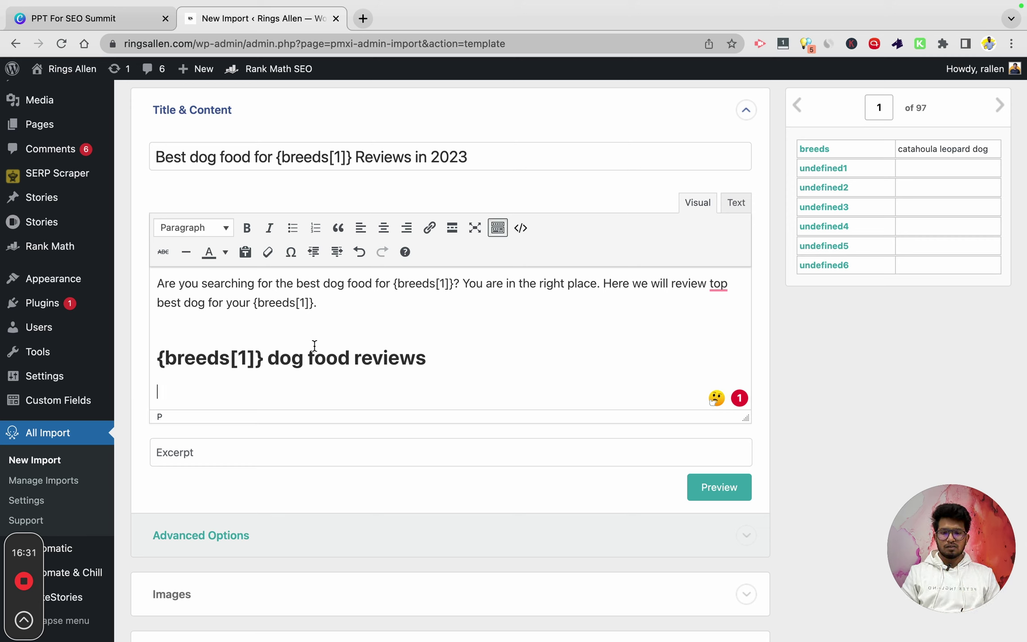
pyautogui.write('[]')
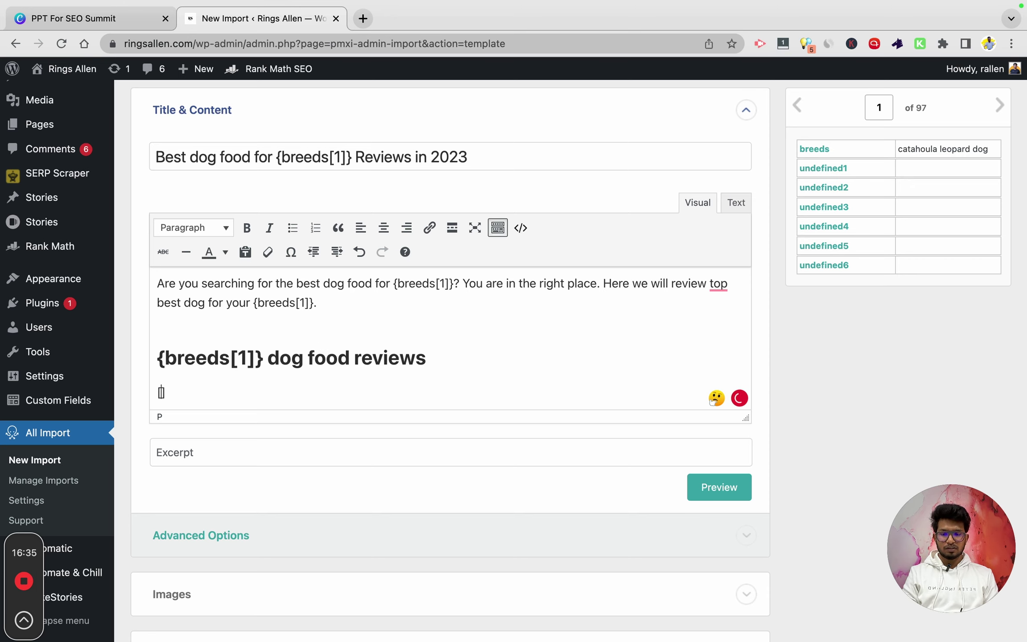
# Search Google for "aawp shortcodes" in a new tab and open the AAWP documentation's basic shortcodes table
pyautogui.press('super+t')
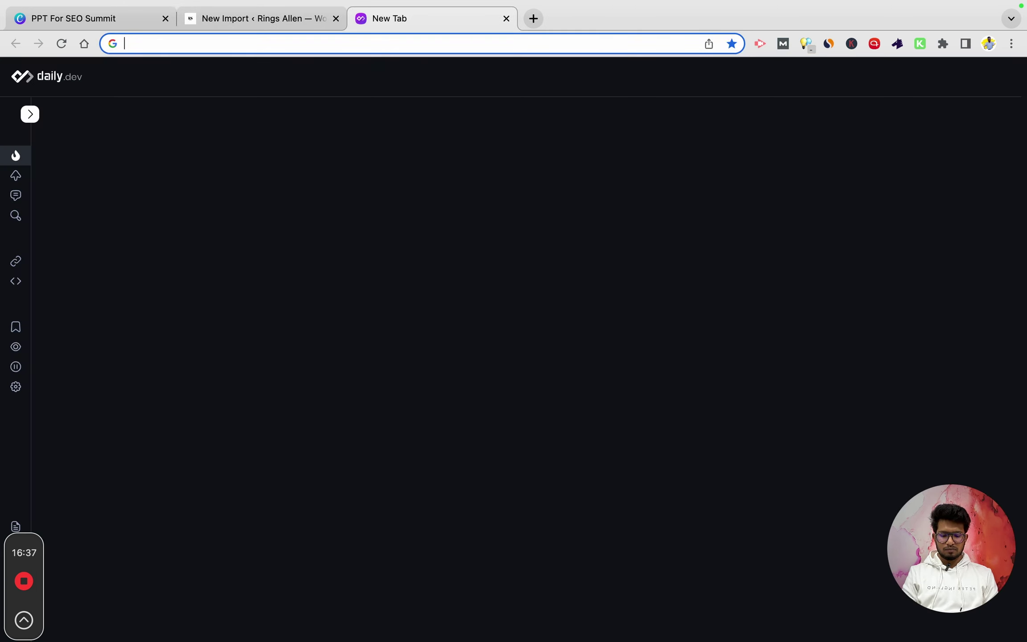
pyautogui.write('aawp short')
pyautogui.press('Return')
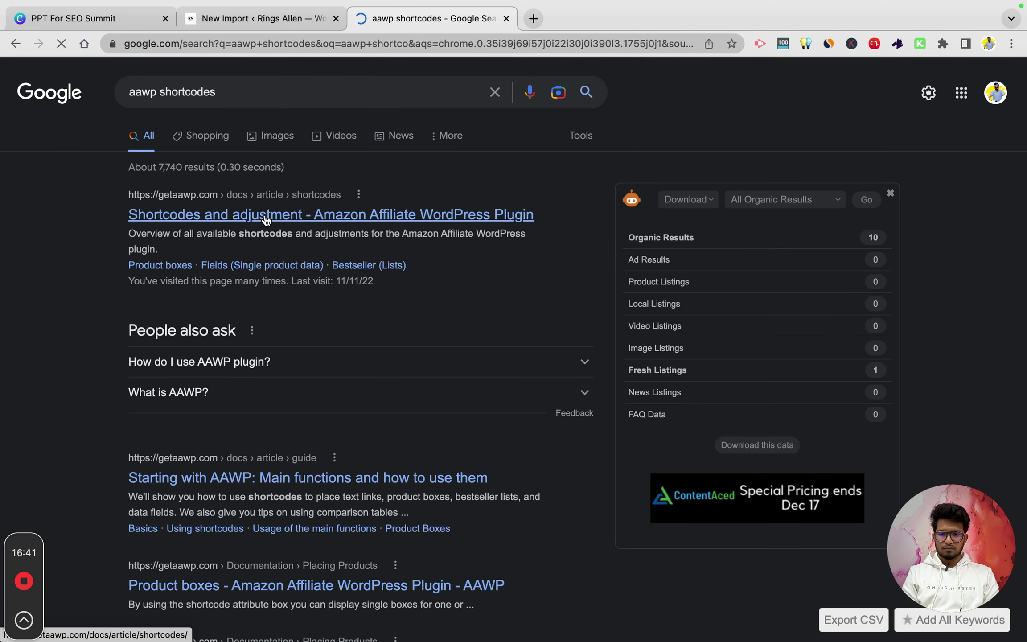
pyautogui.click(267, 218)
pyautogui.scroll(-6, 375, 351)
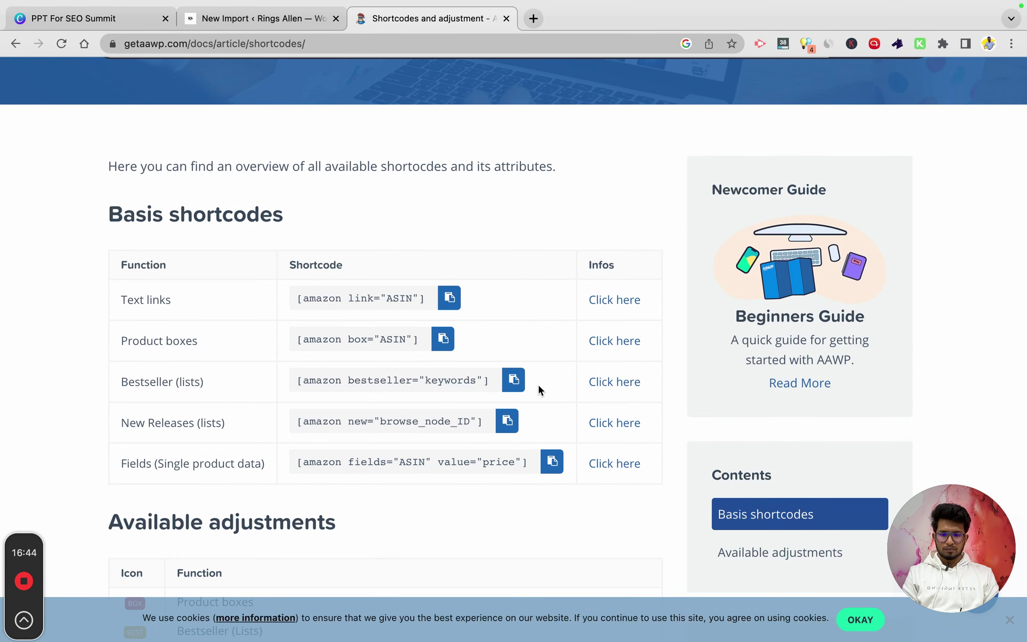
# Copy AAWP's bestseller shortcode and insert [amazon bestseller="keywords"] in place of the empty brackets under the reviews heading
pyautogui.click(513, 380)
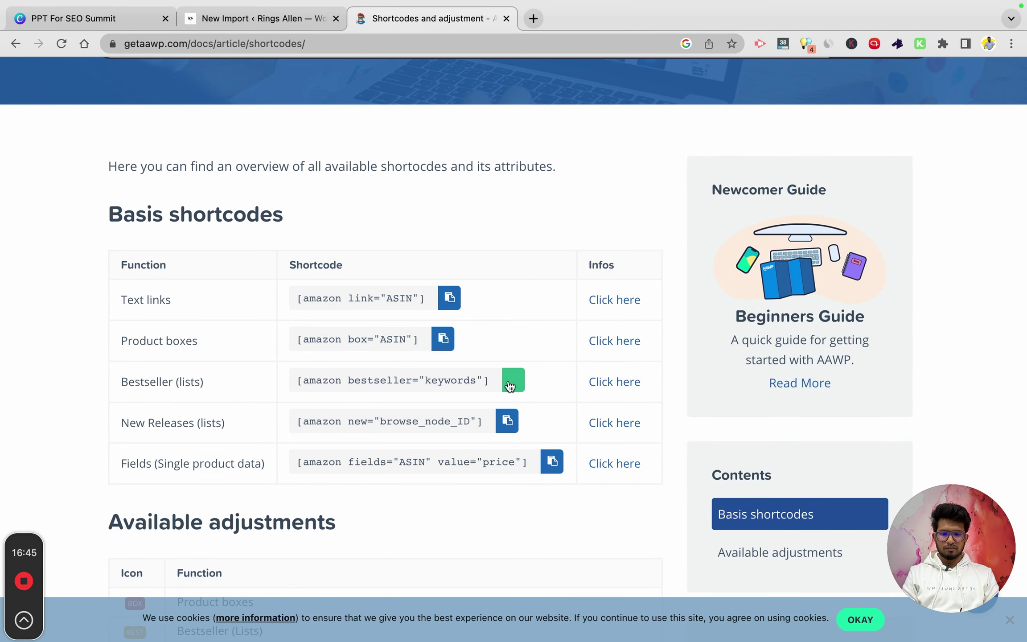
pyautogui.click(290, 20)
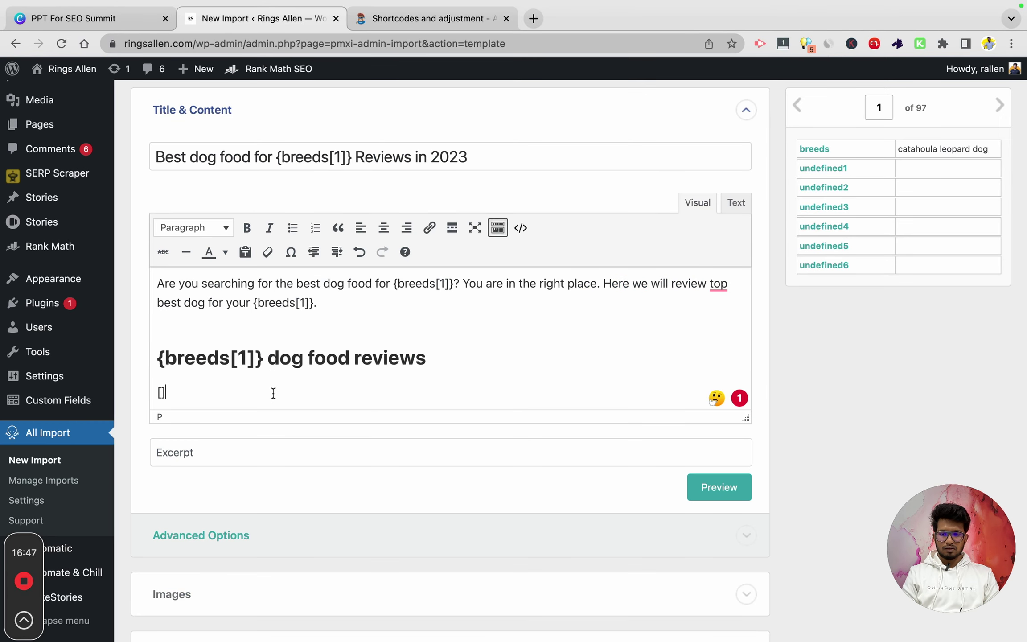
pyautogui.press('super+v')
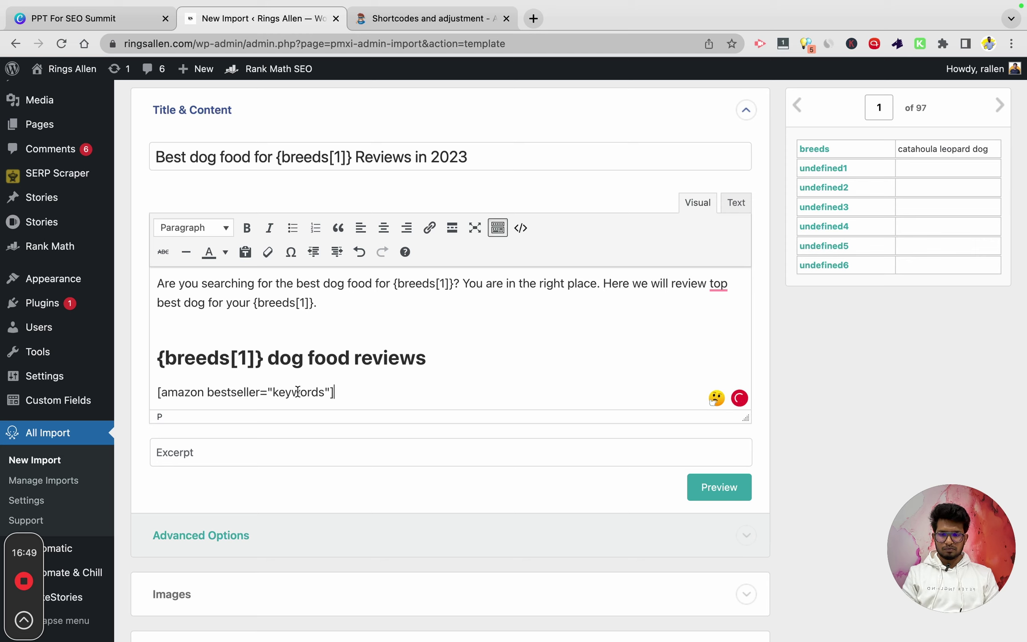
# Replace the shortcode's placeholder keywords with the post title's phrase "Best dog food for {breeds[1]}"
pyautogui.click(266, 373)
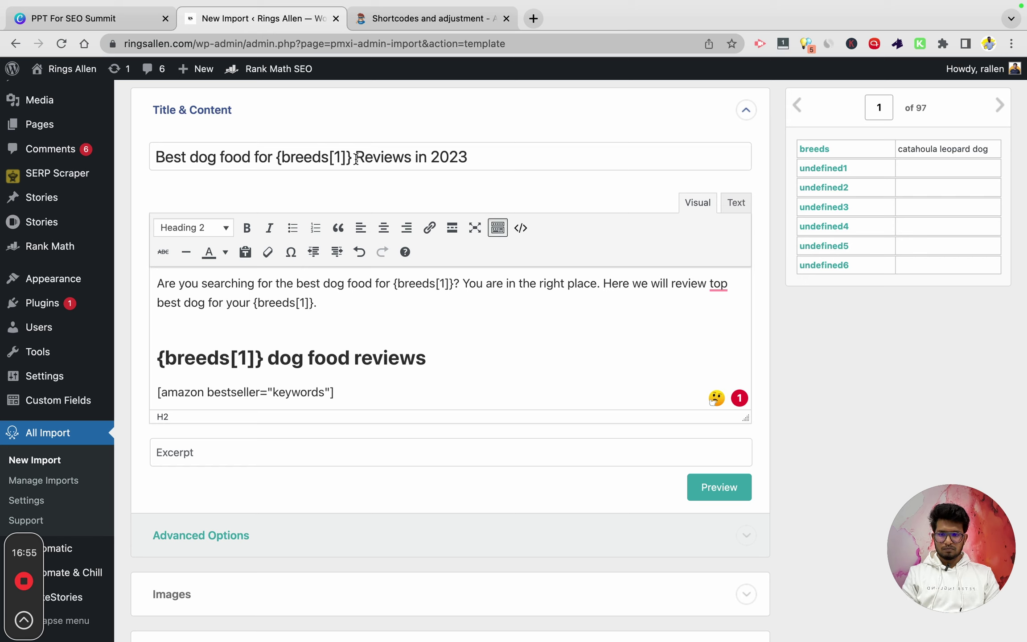
pyautogui.moveTo(356, 157); pyautogui.dragTo(154, 157)
pyautogui.doubleClick(293, 392)
pyautogui.press('super+v')
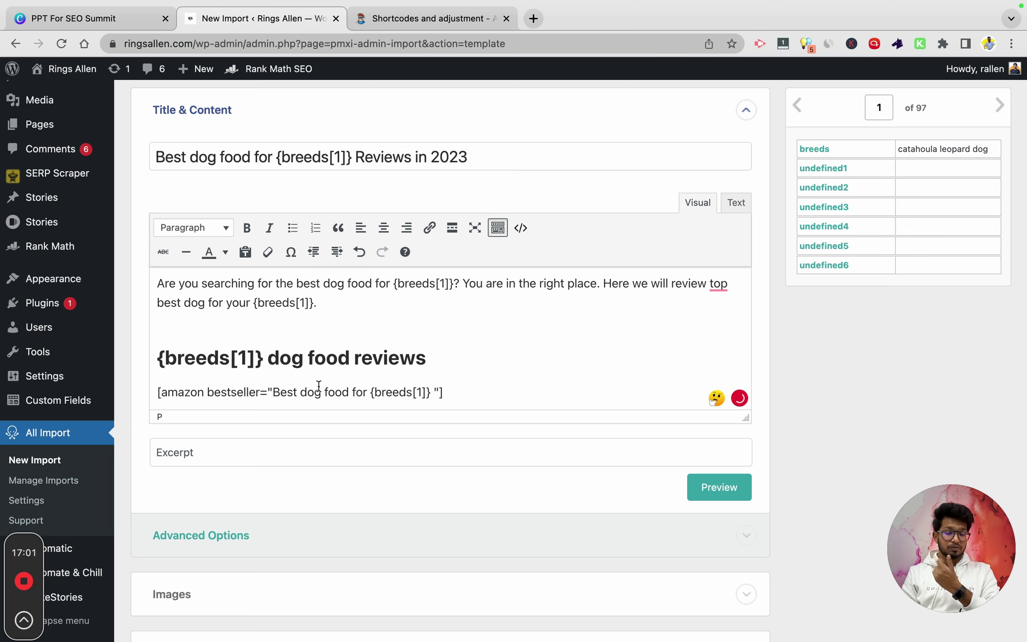
# Preview the post template with the bestseller shortcode for the first record
pyautogui.scroll(-3, 319, 386)
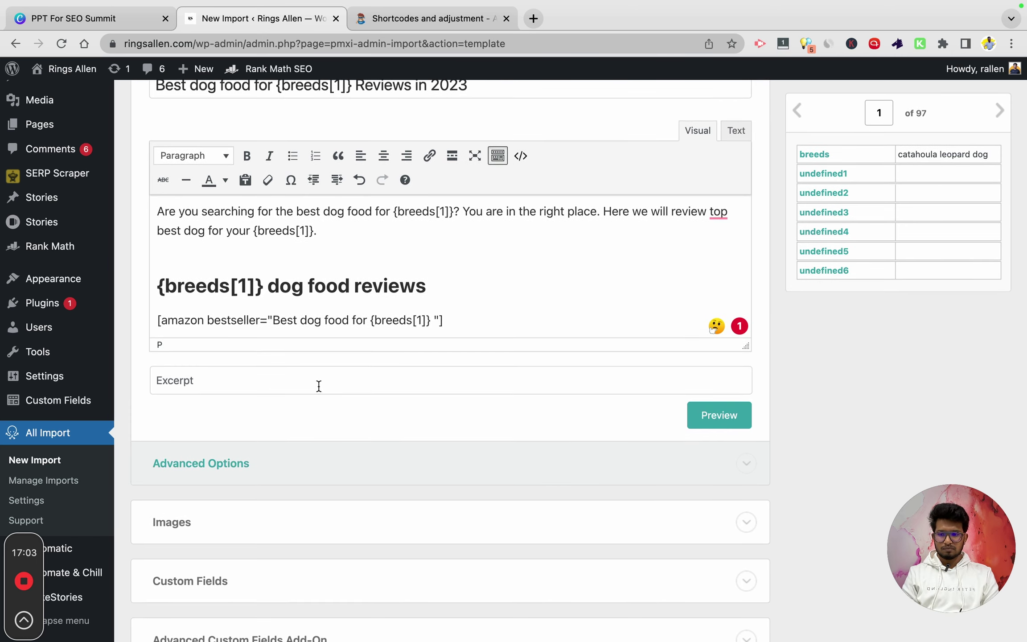
pyautogui.scroll(-1, 319, 386)
pyautogui.scroll(-3, 96, 422)
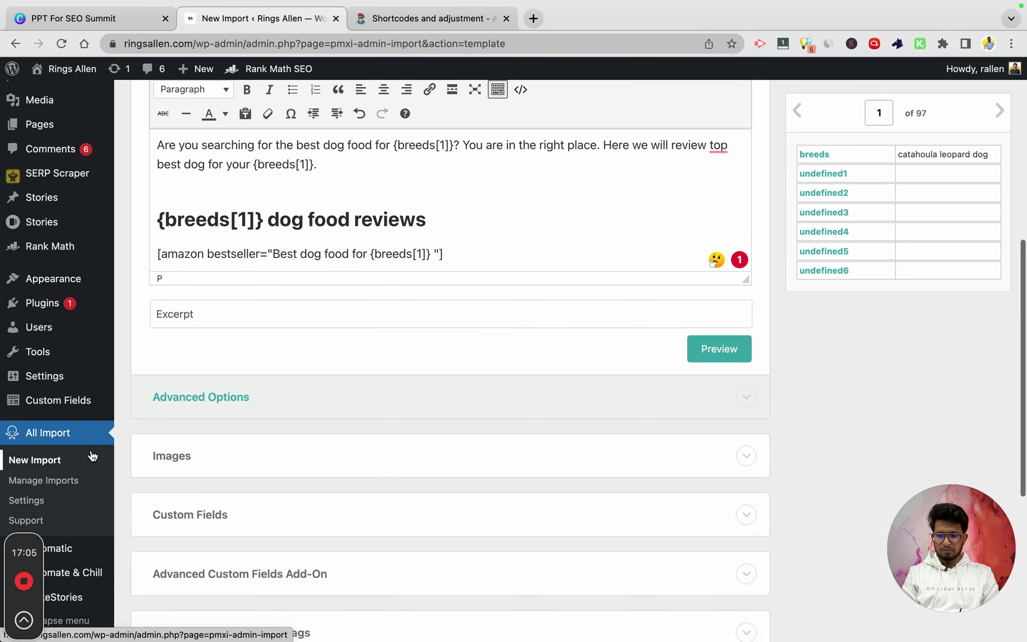
pyautogui.scroll(2, 338, 390)
pyautogui.scroll(2, 332, 348)
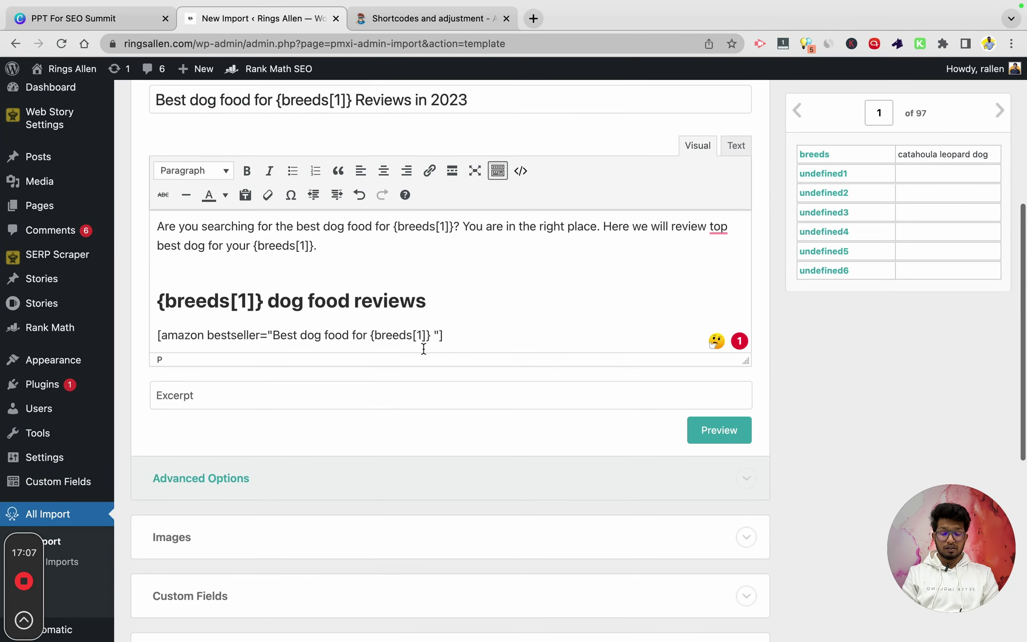
pyautogui.click(716, 438)
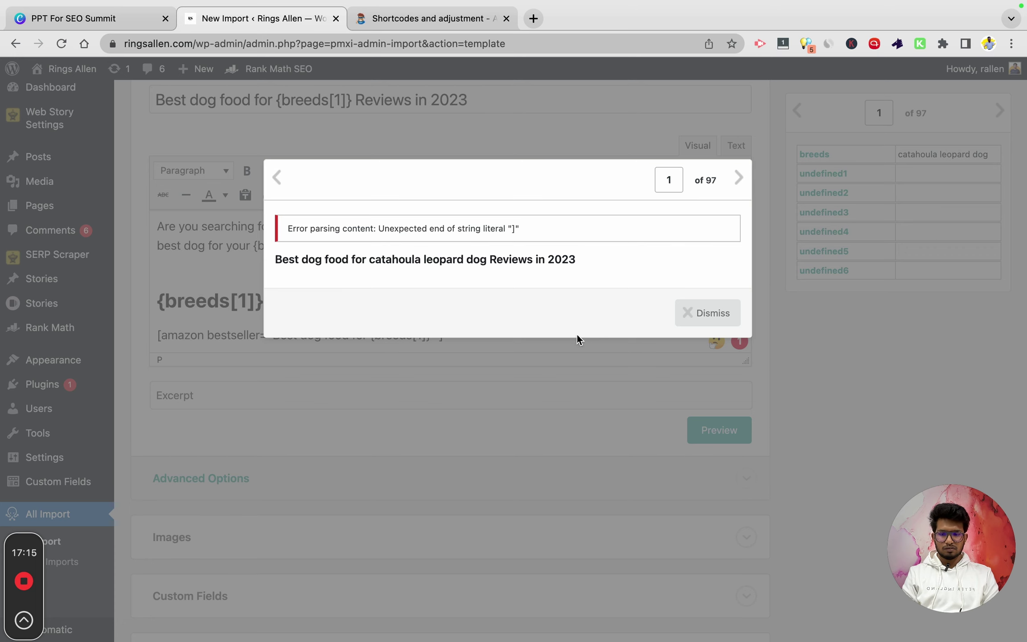
# Try a space before the shortcode's closing bracket and preview the post template again
pyautogui.click(719, 313)
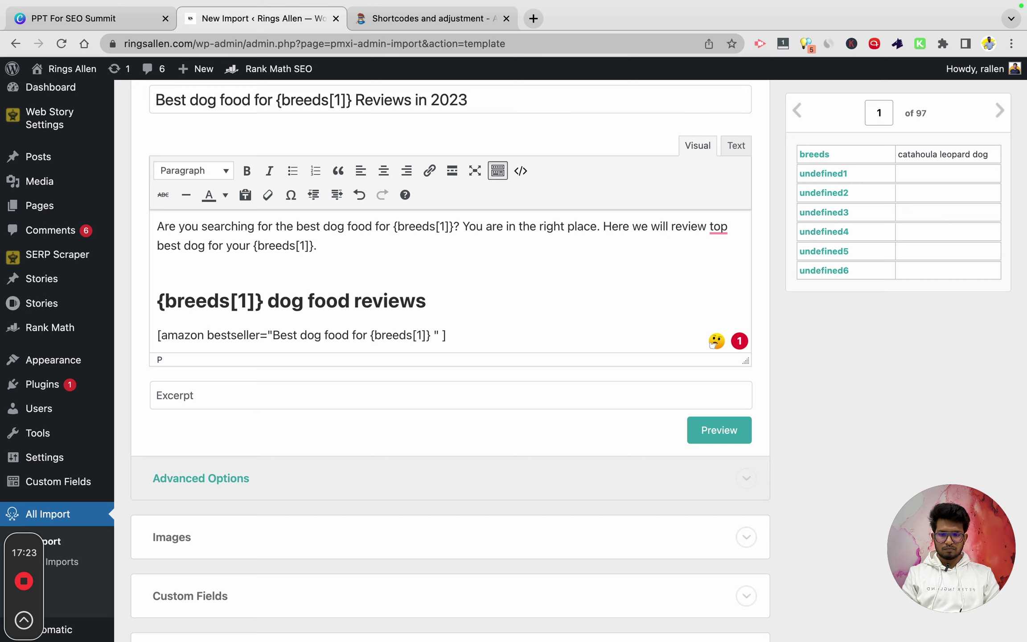
pyautogui.click(712, 422)
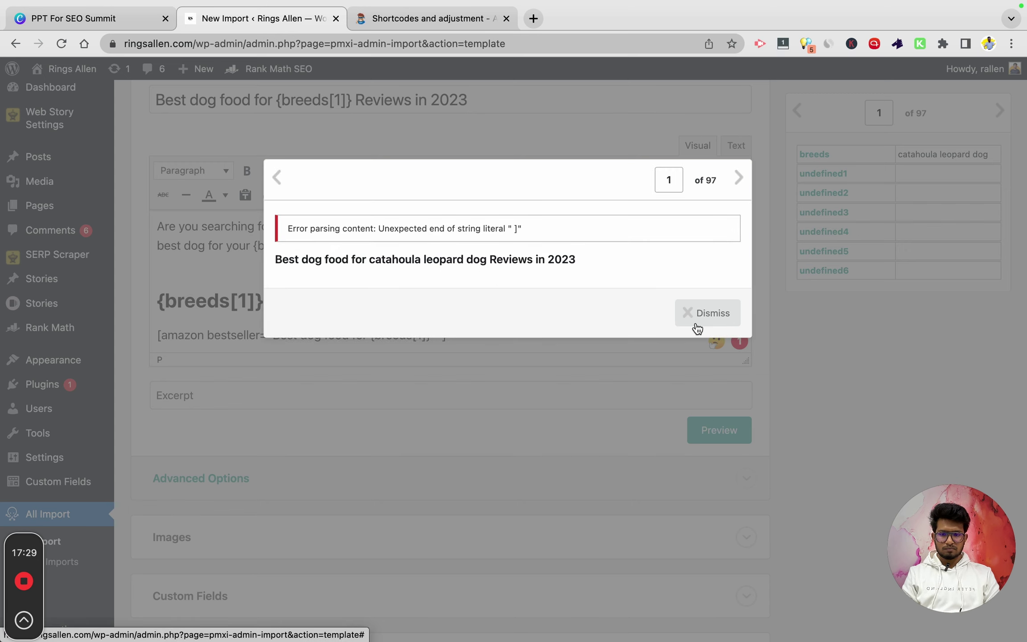
pyautogui.click(697, 329)
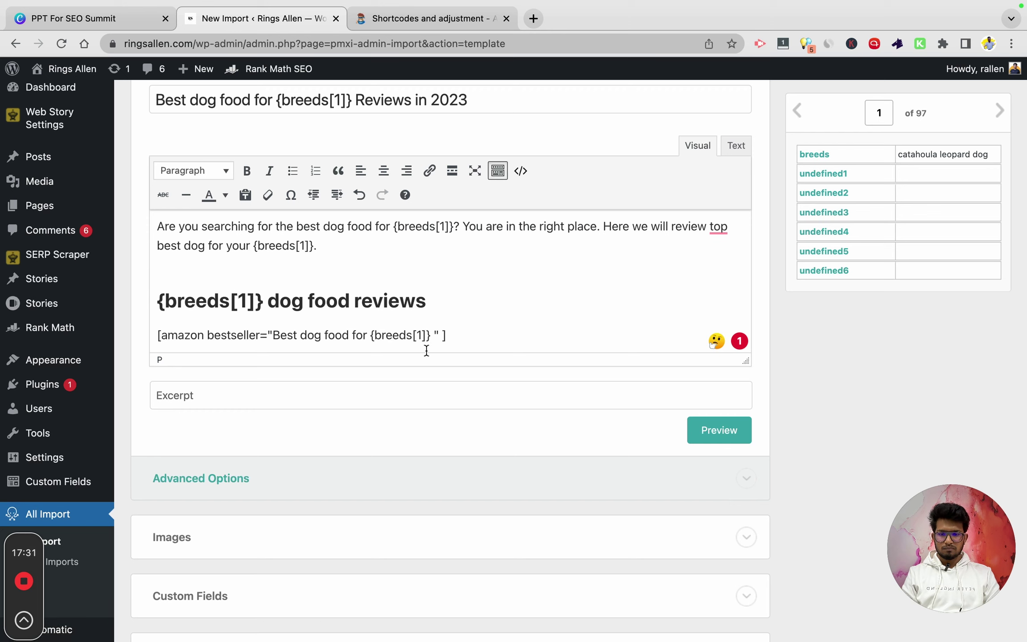
# Delete the whole Amazon bestseller shortcode below the reviews heading
pyautogui.click(275, 335)
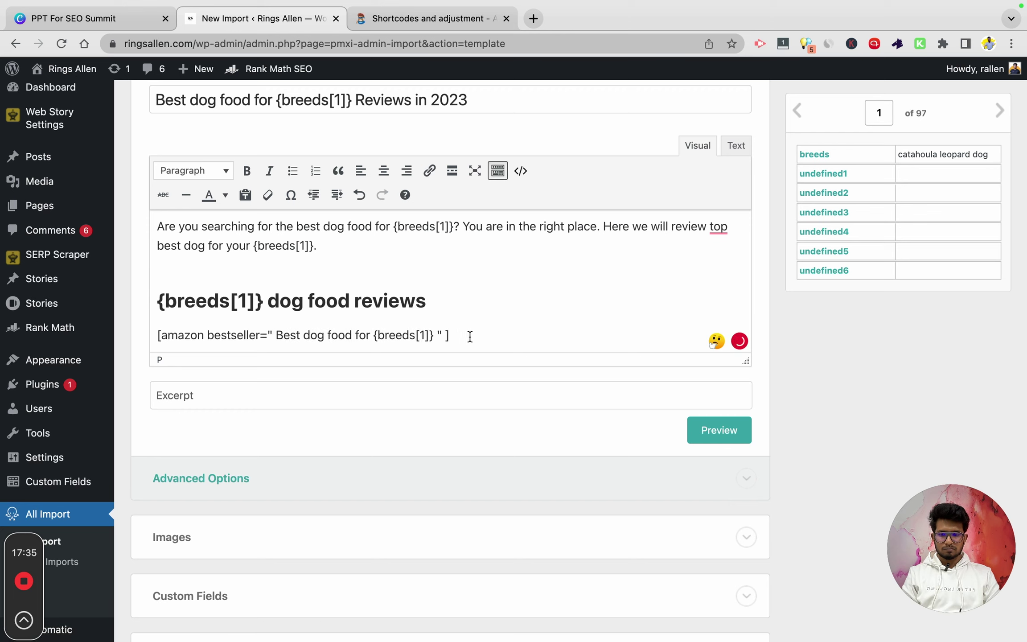
pyautogui.moveTo(470, 337); pyautogui.dragTo(92, 324)
pyautogui.press('BackSpace')
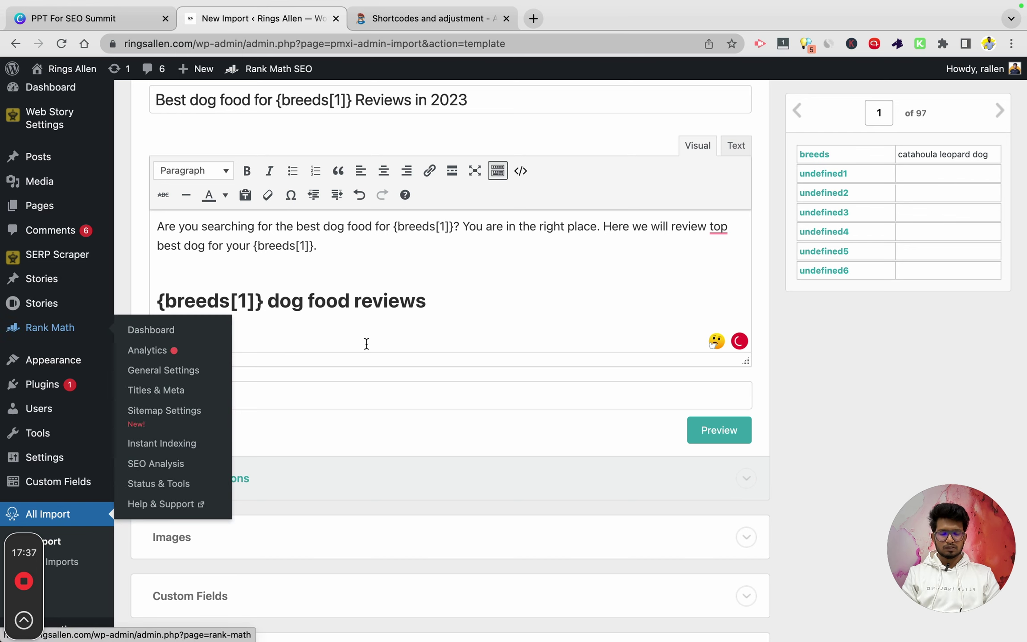
# Preview the post template for the first three records, checking the title, intro and heading, and close the preview
pyautogui.click(710, 434)
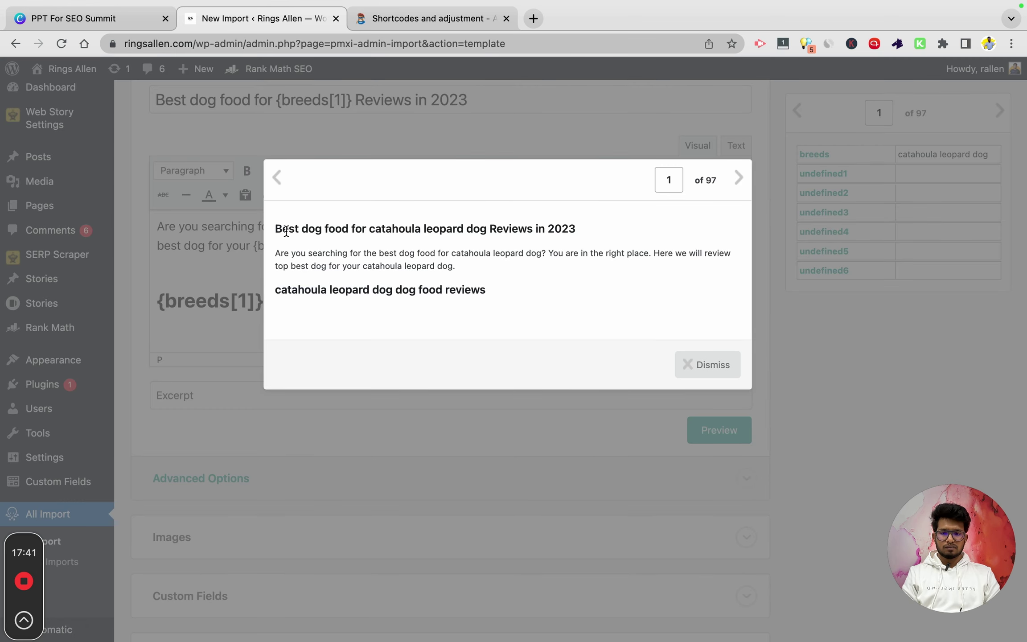
pyautogui.moveTo(275, 229); pyautogui.dragTo(623, 231)
pyautogui.click(625, 231)
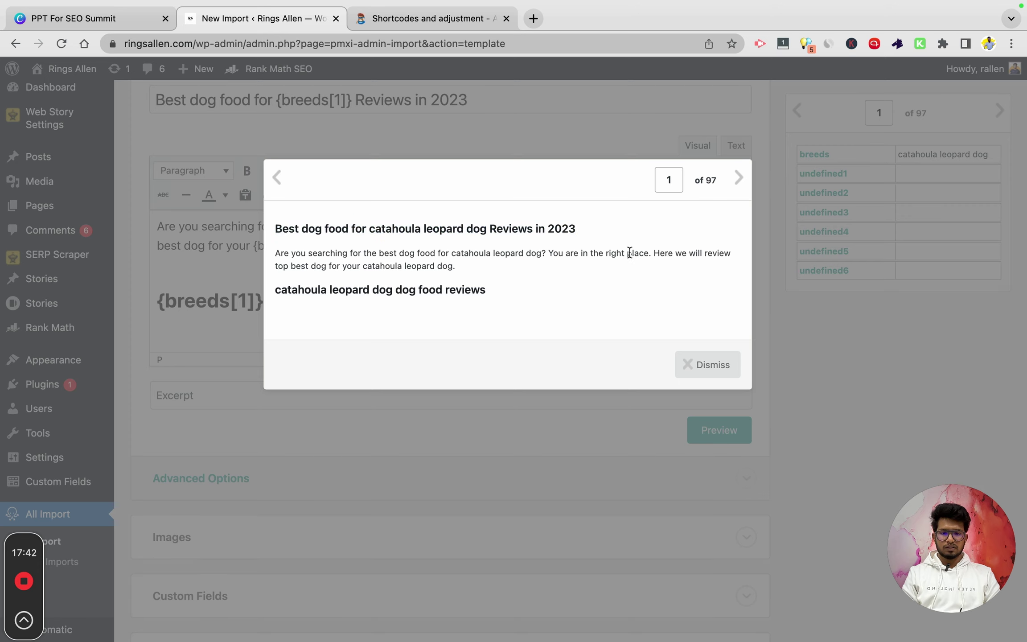
pyautogui.click(744, 182)
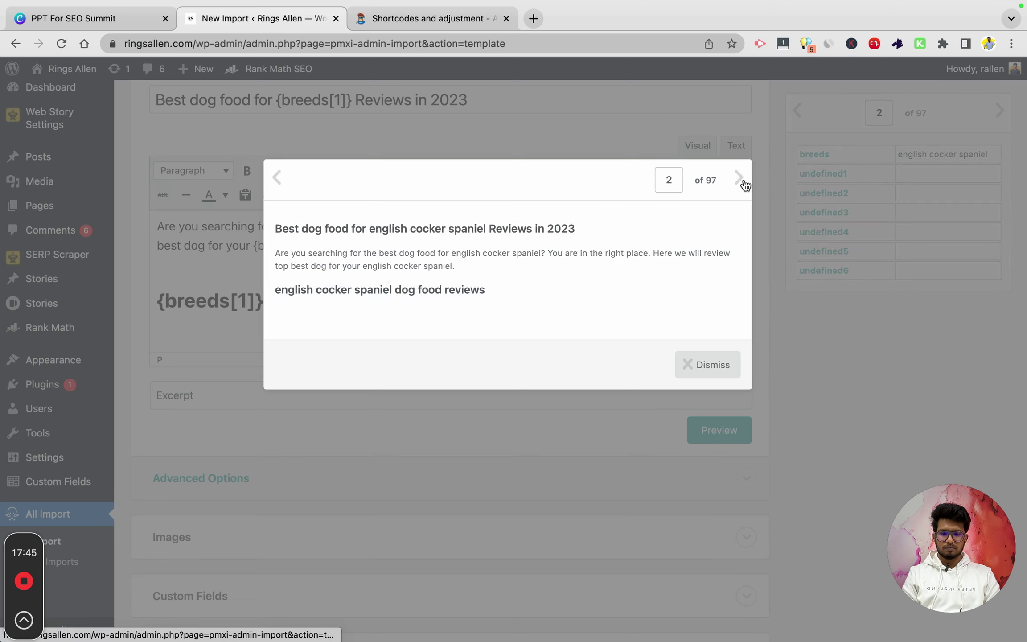
pyautogui.click(743, 183)
pyautogui.moveTo(607, 318); pyautogui.dragTo(291, 218)
pyautogui.click(291, 220)
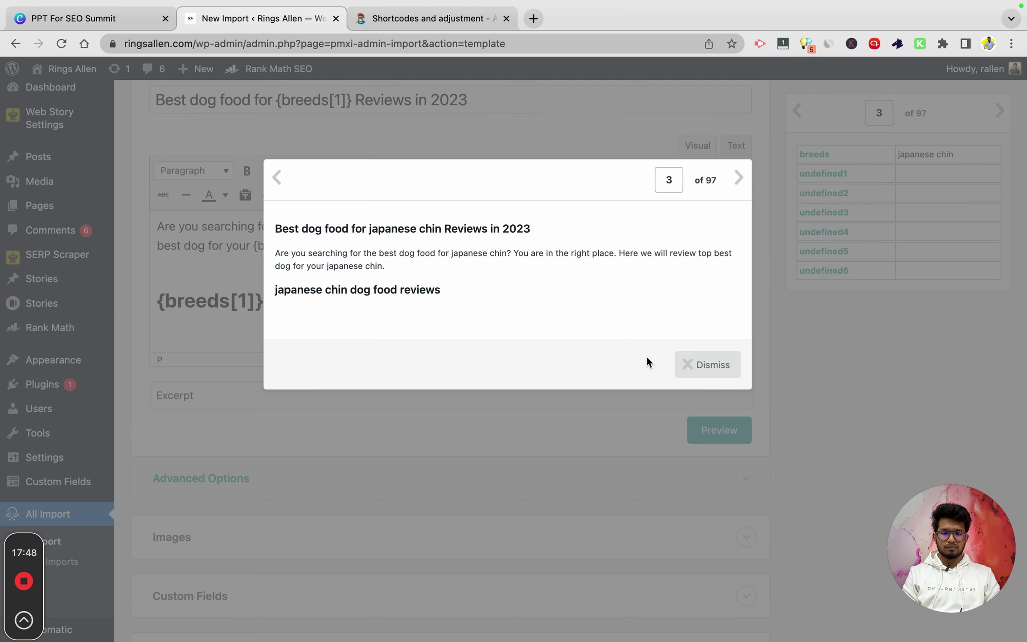
pyautogui.click(695, 364)
# Open gardenauntie.com in a new tab and browse its homepage to the recent posts
pyautogui.press('super+l')
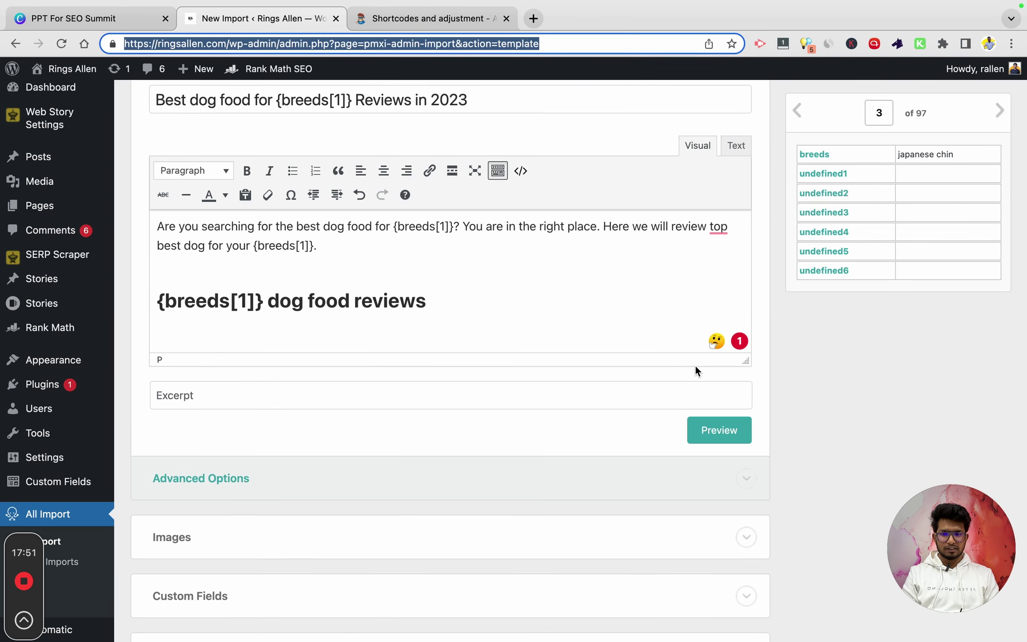
pyautogui.write('gard')
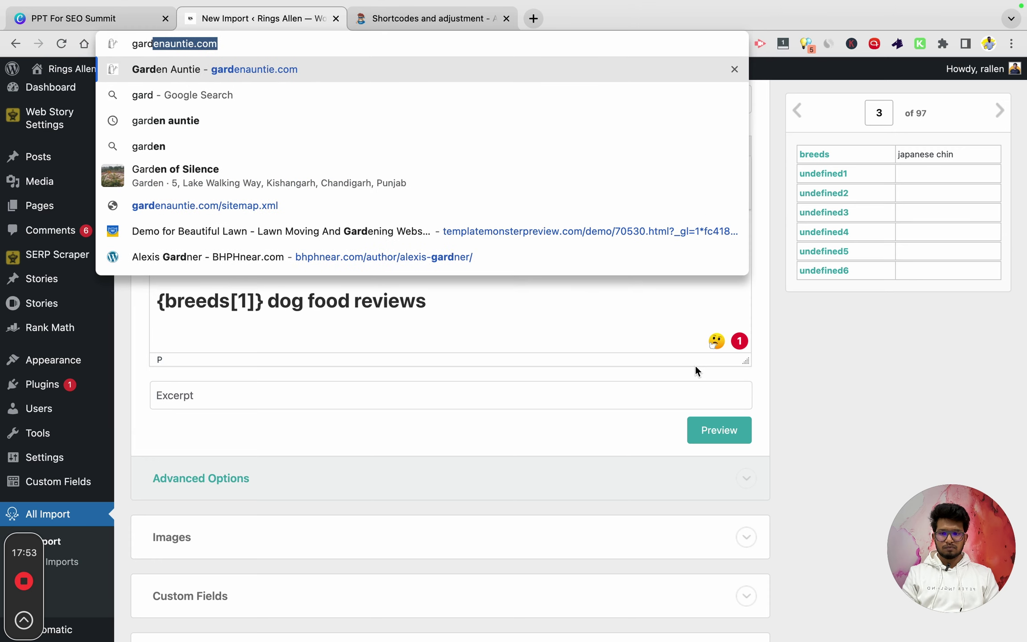
pyautogui.press('super+Return')
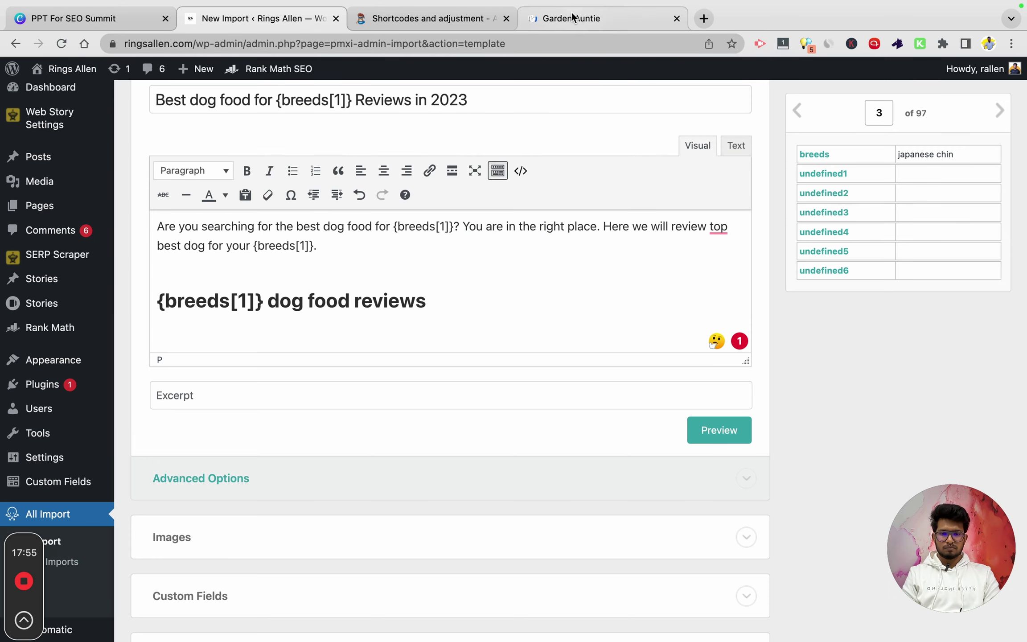
pyautogui.click(573, 16)
pyautogui.scroll(-10, 528, 318)
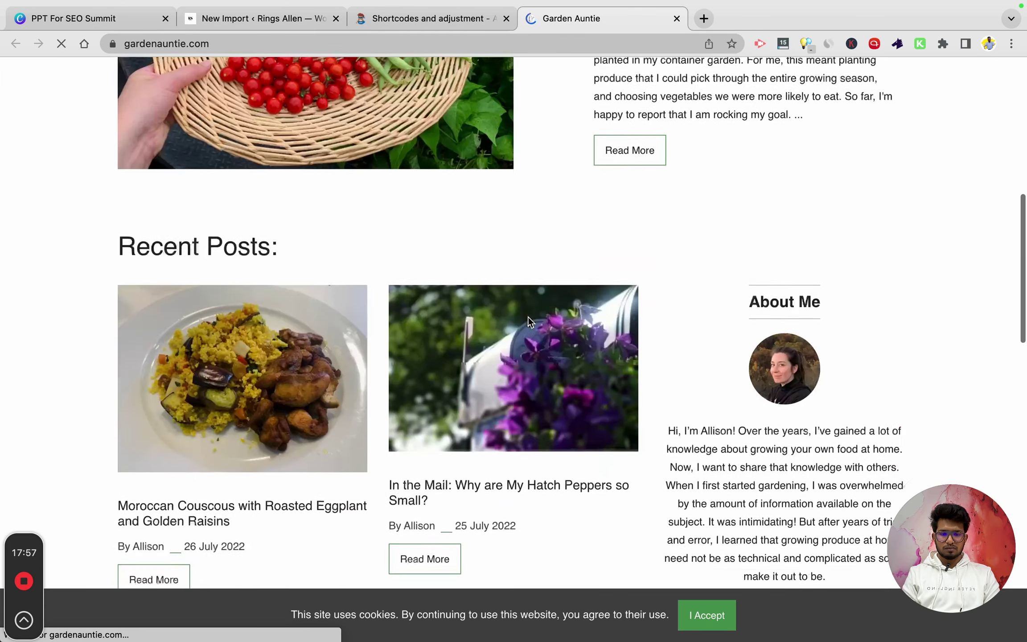
pyautogui.scroll(-3, 528, 316)
# View the blog post about small Hatch peppers, closing the ad, and return to the homepage
pyautogui.click(482, 362)
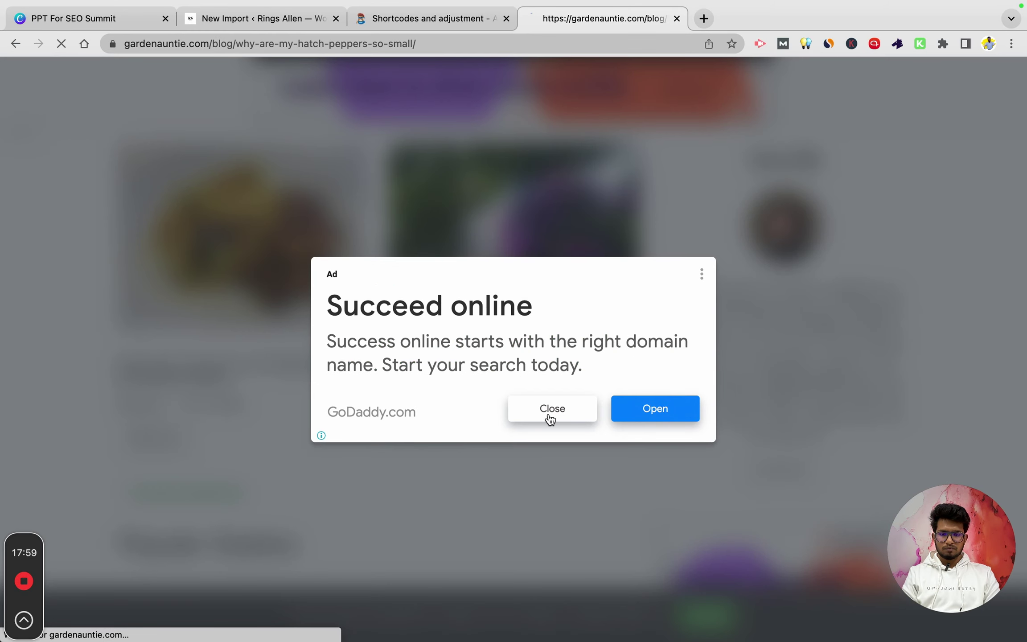
pyautogui.click(552, 409)
pyautogui.scroll(-3, 429, 428)
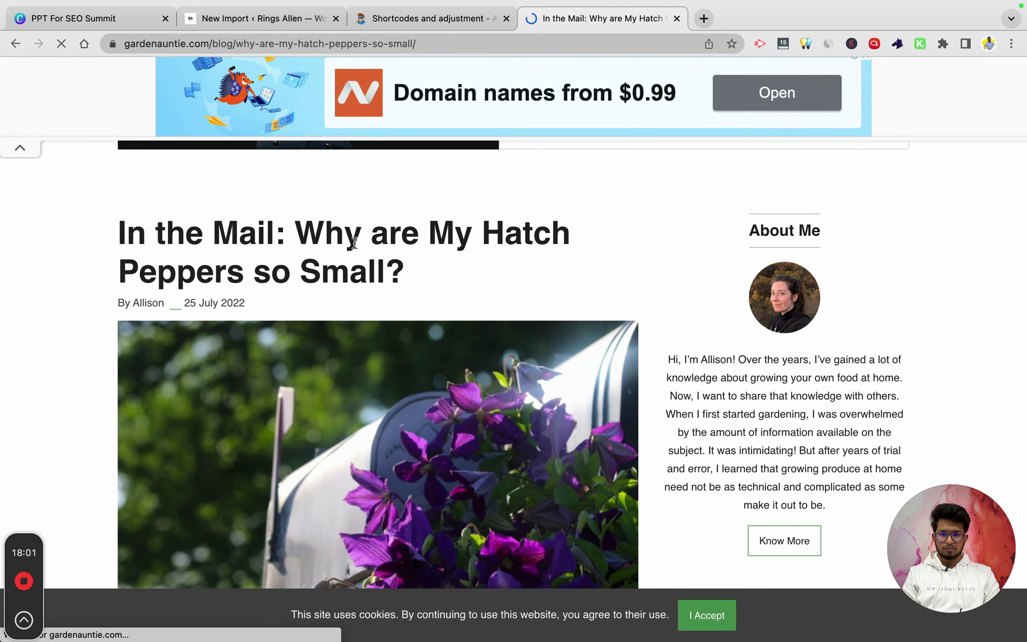
pyautogui.scroll(-3, 421, 347)
pyautogui.press('super+bracketleft')
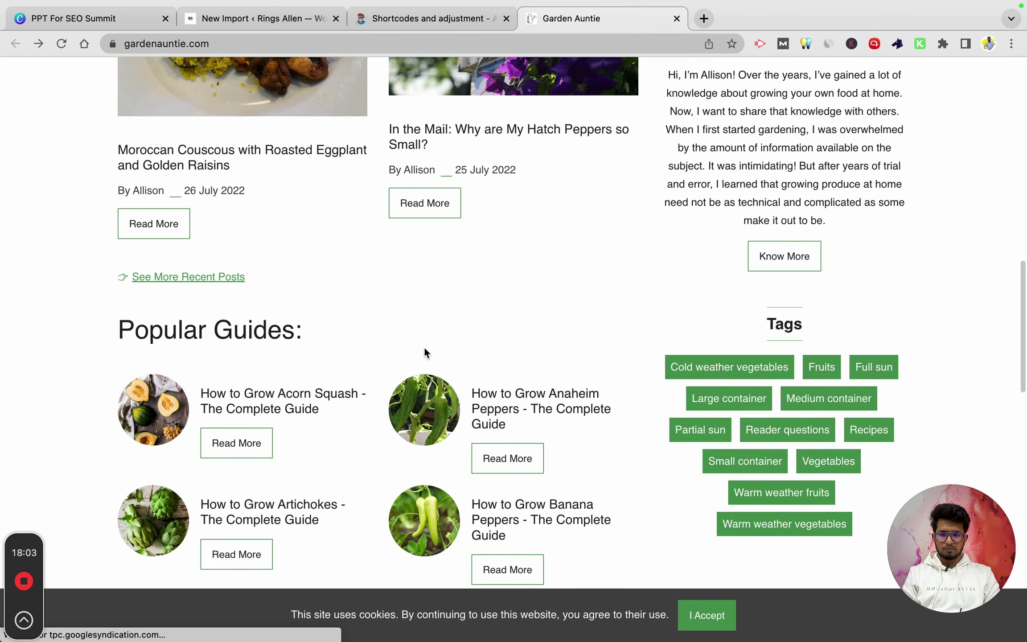
# Open the Anaheim Peppers and Banana Peppers growing guides in separate tabs and close the Garden Auntie homepage
pyautogui.scroll(-10, 424, 347)
pyautogui.scroll(6, 282, 242)
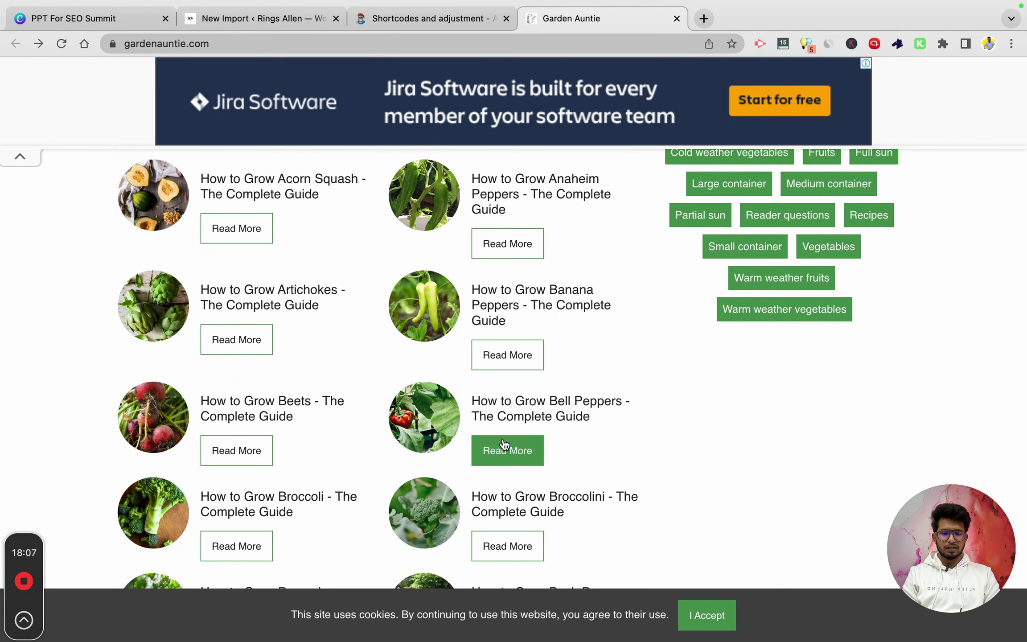
pyautogui.keyDown('super'); pyautogui.click(502, 243); pyautogui.keyUp('super')
pyautogui.keyDown('super'); pyautogui.click(495, 355); pyautogui.keyUp('super')
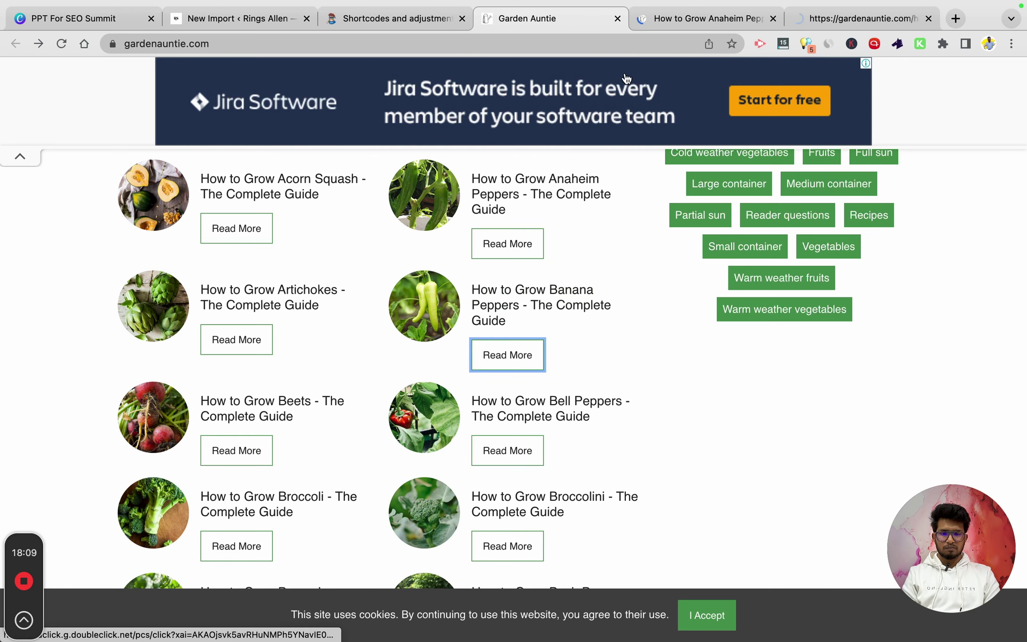
pyautogui.press('super+w')
# Find every occurrence of "Anaheim Peppers" on the Anaheim Peppers guide page
pyautogui.scroll(-3, 521, 307)
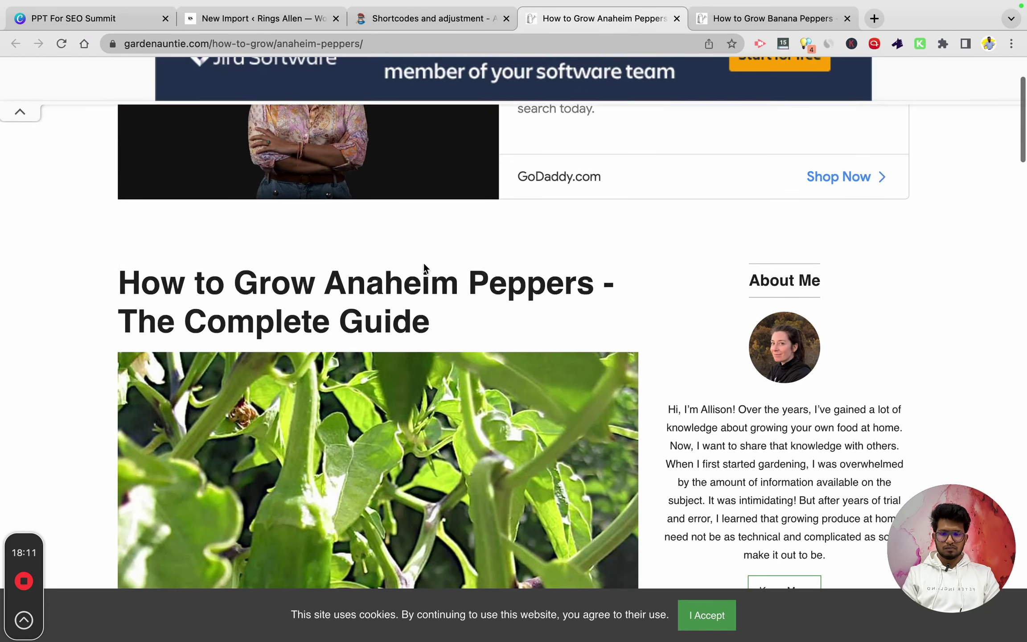
pyautogui.doubleClick(490, 284)
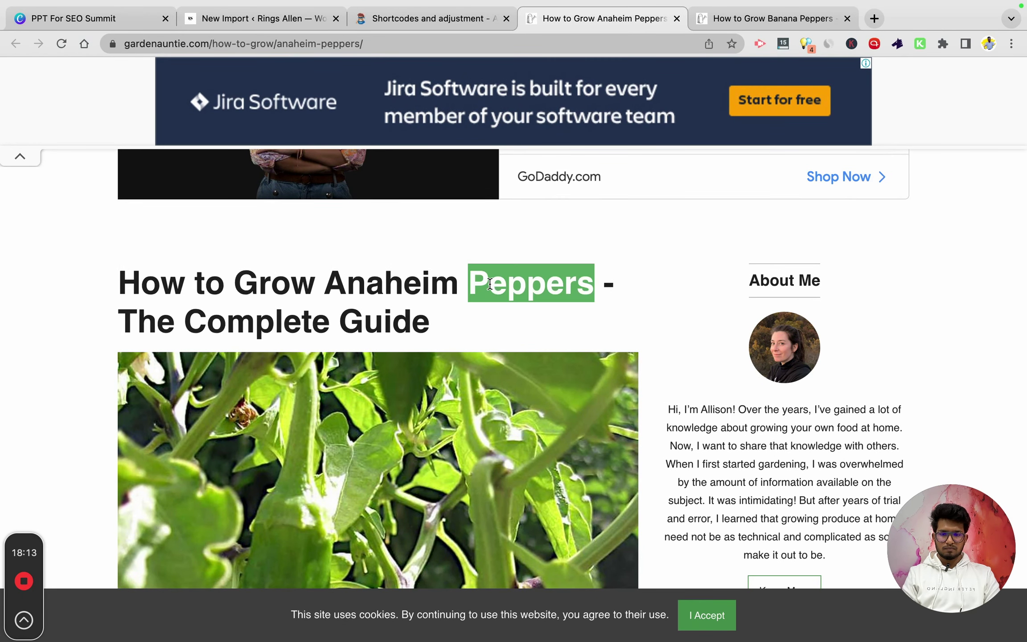
pyautogui.moveTo(325, 284); pyautogui.dragTo(590, 289)
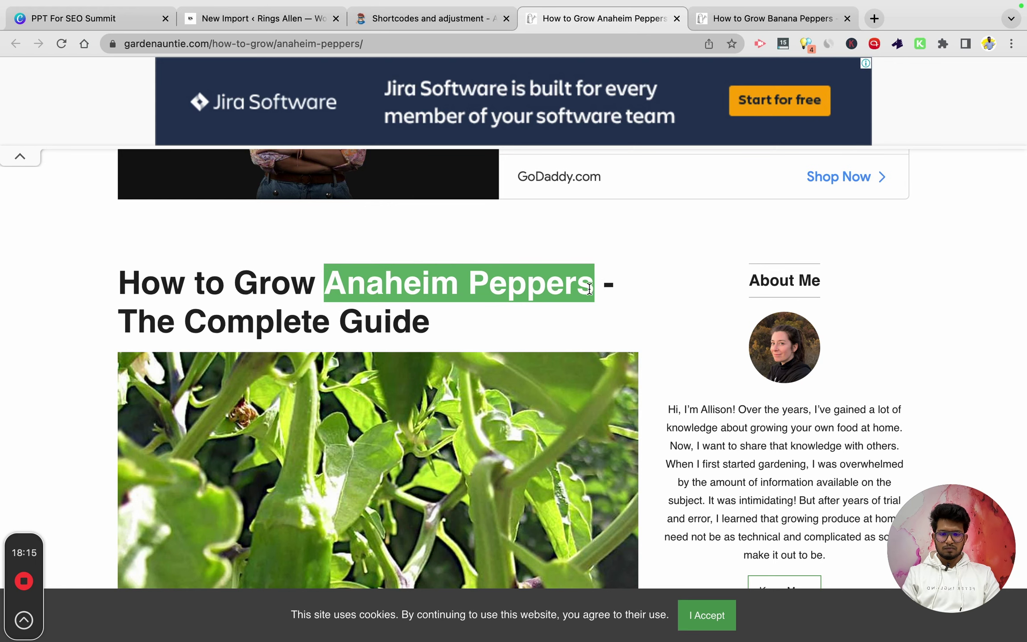
pyautogui.press('super+f')
# Examine how the Anaheim Peppers guide repeats the keyword in its headings, text and Amazon product section
pyautogui.scroll(-3, 591, 290)
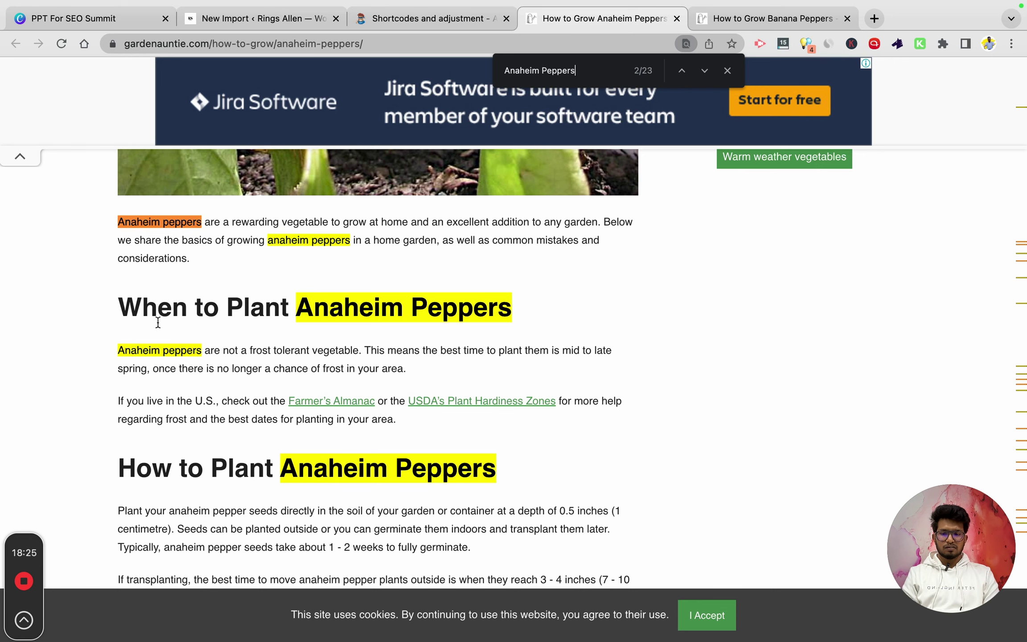
pyautogui.scroll(-5, 337, 439)
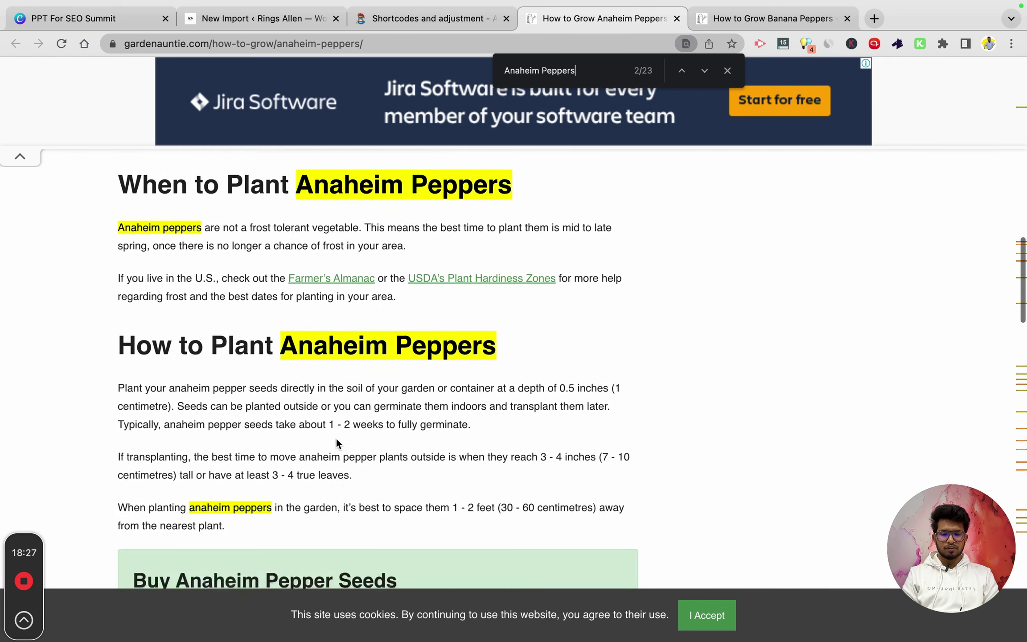
pyautogui.scroll(-2, 336, 438)
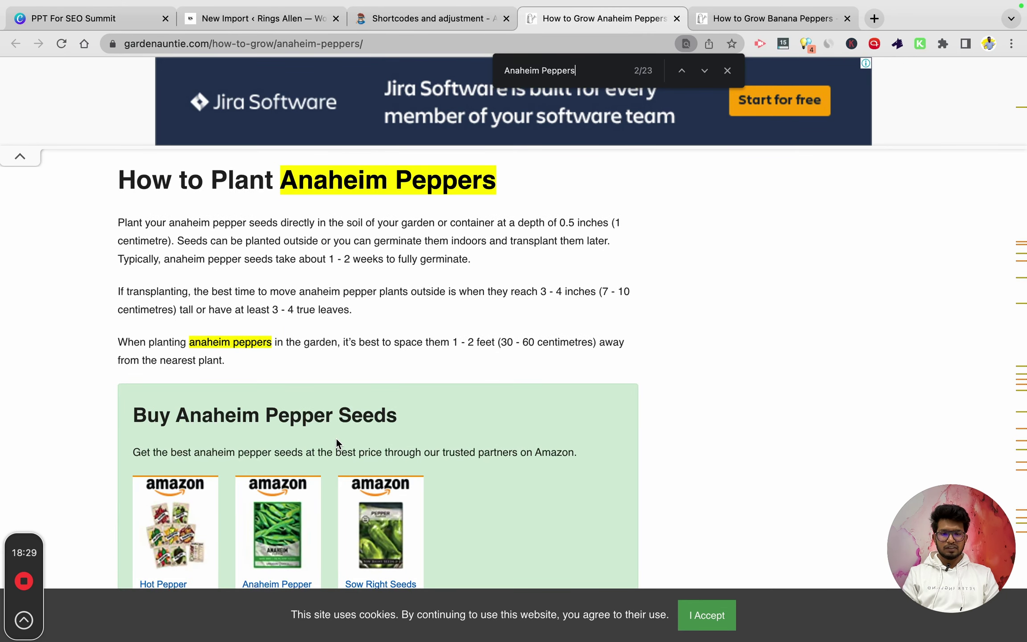
pyautogui.scroll(-2, 336, 438)
pyautogui.scroll(-2, 336, 439)
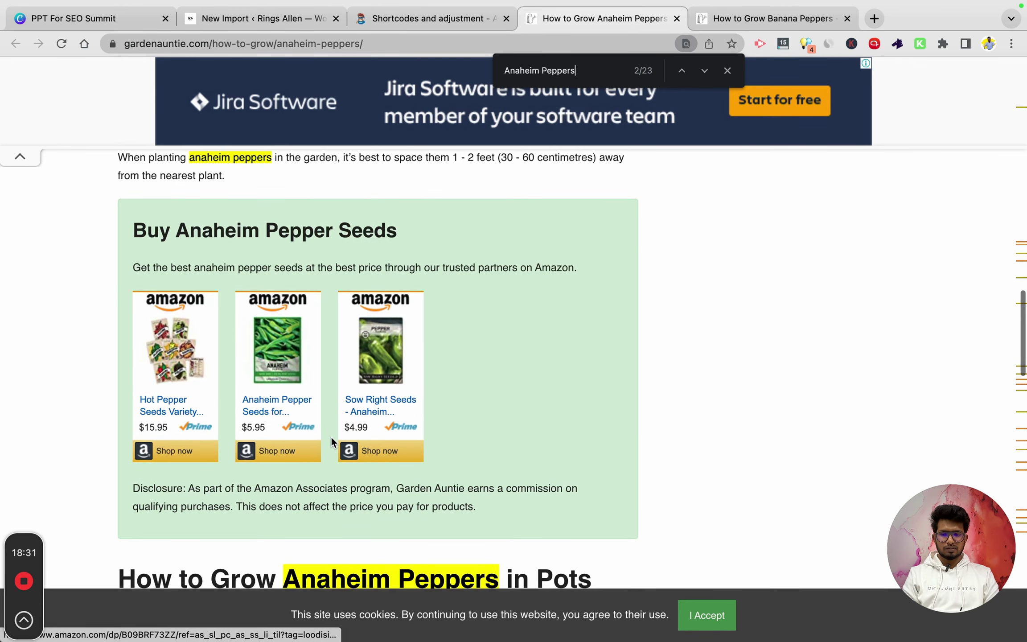
pyautogui.scroll(-2, 331, 435)
pyautogui.scroll(-5, 330, 436)
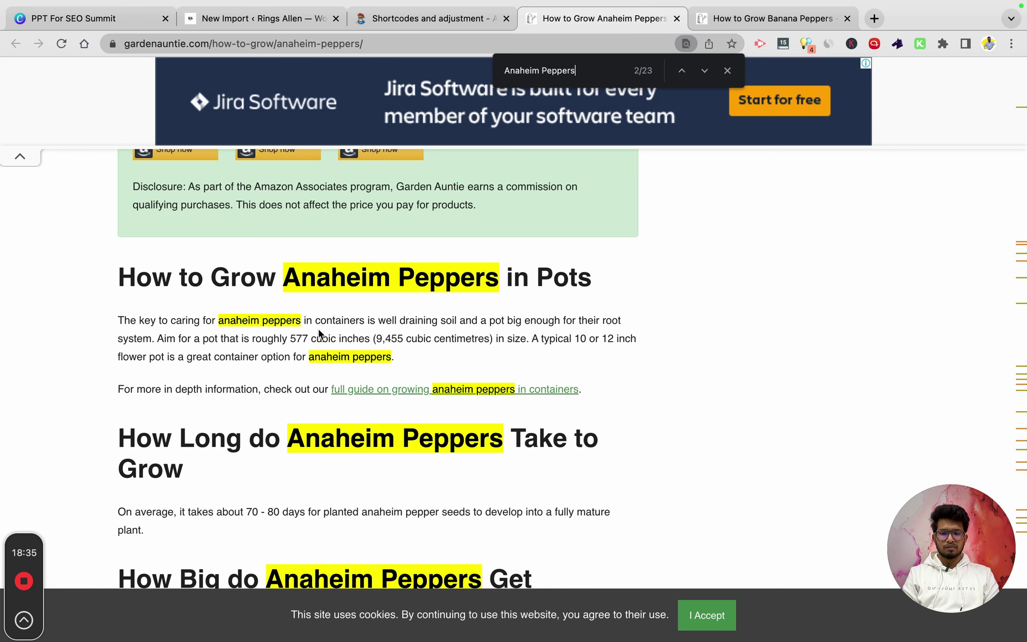
pyautogui.scroll(-15, 305, 358)
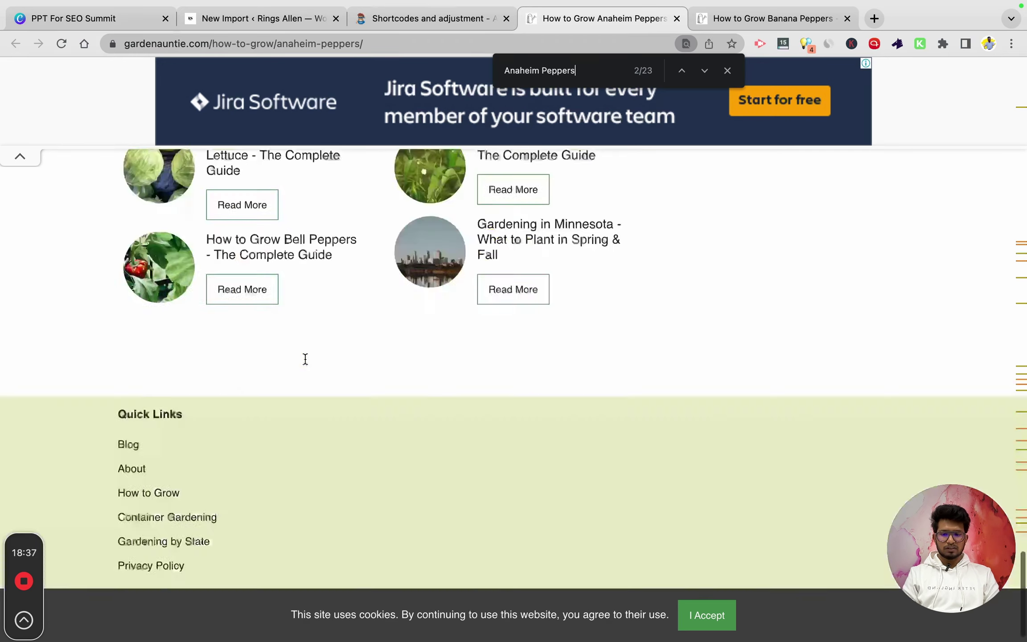
pyautogui.scroll(5, 285, 426)
pyautogui.scroll(12, 281, 435)
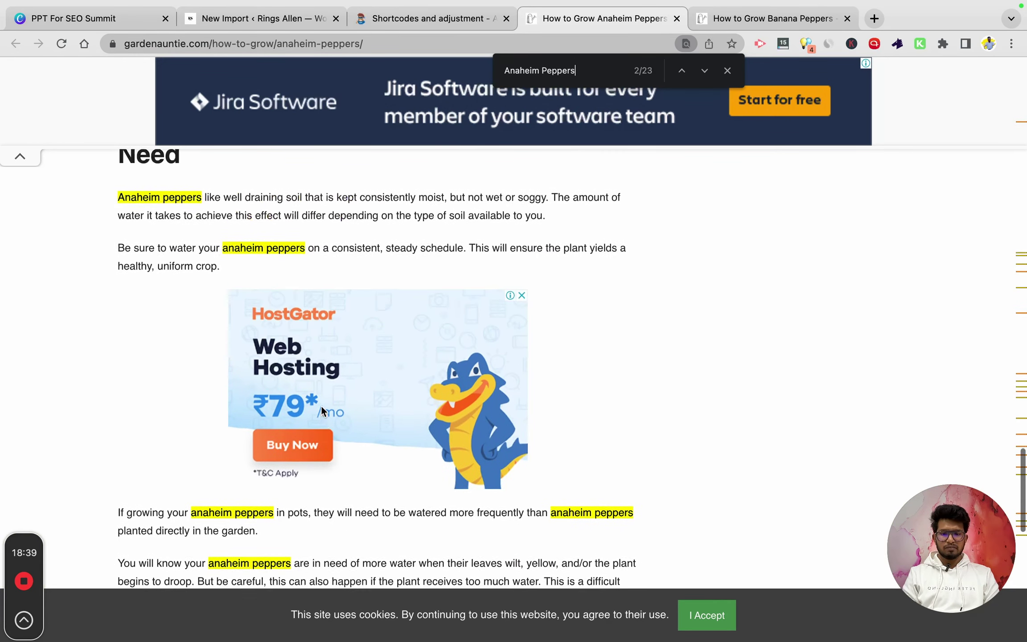